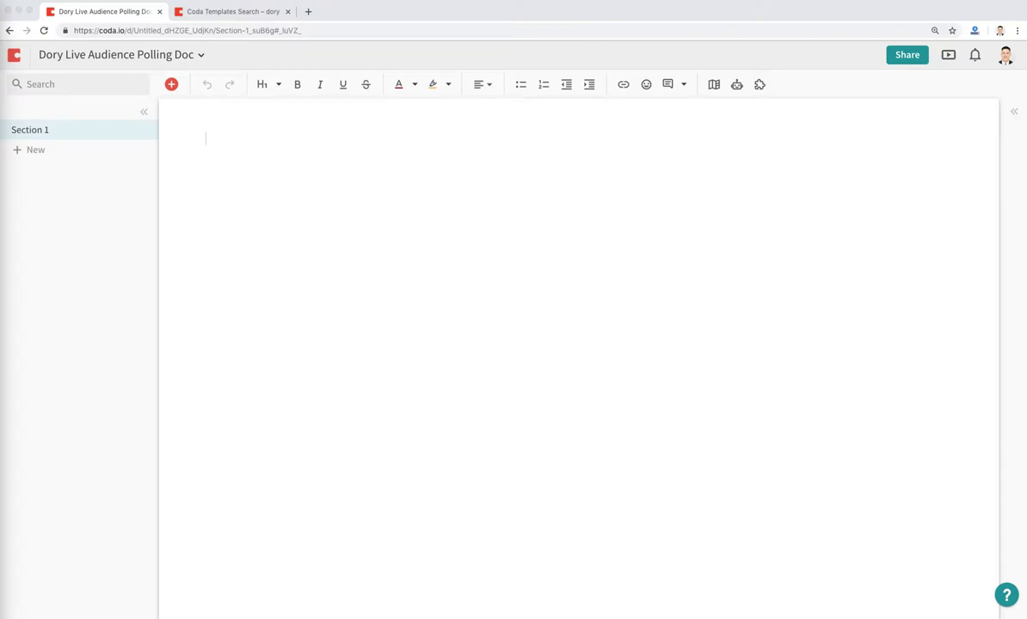
Open the "All-Hands Meeting Q&A Tracker (aka "Dory")" template from the dory template search to review its description and key features.
click(355, 229)
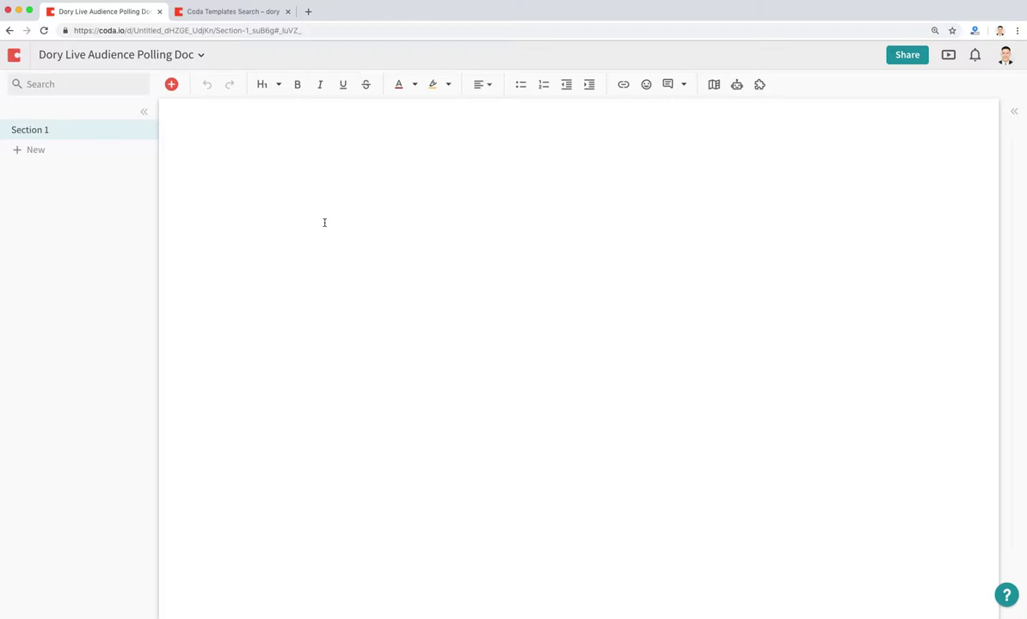
key(ctrl+Tab)
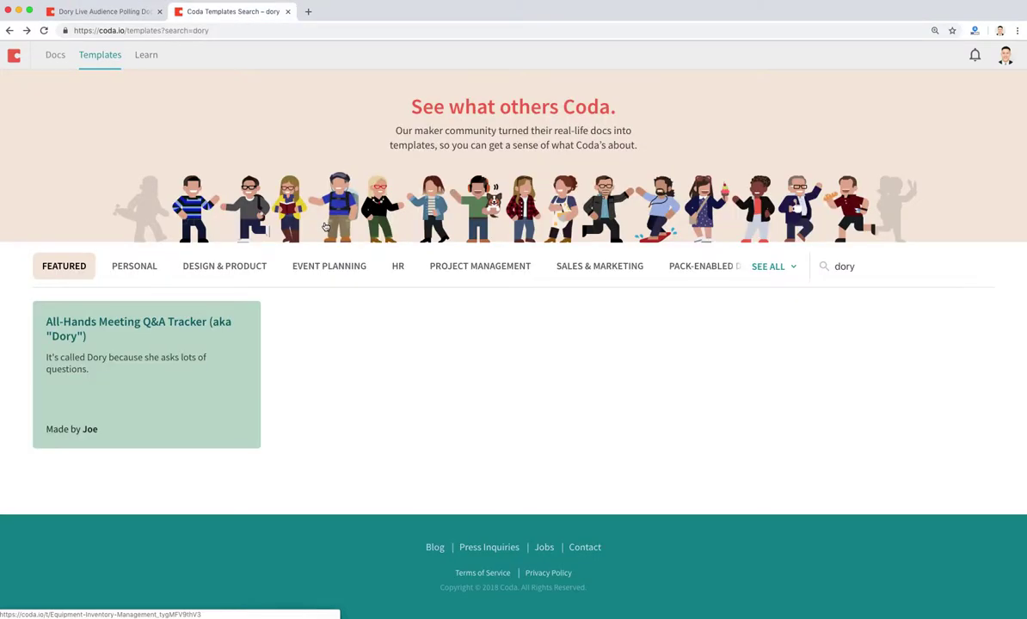
mouse_move(206, 323)
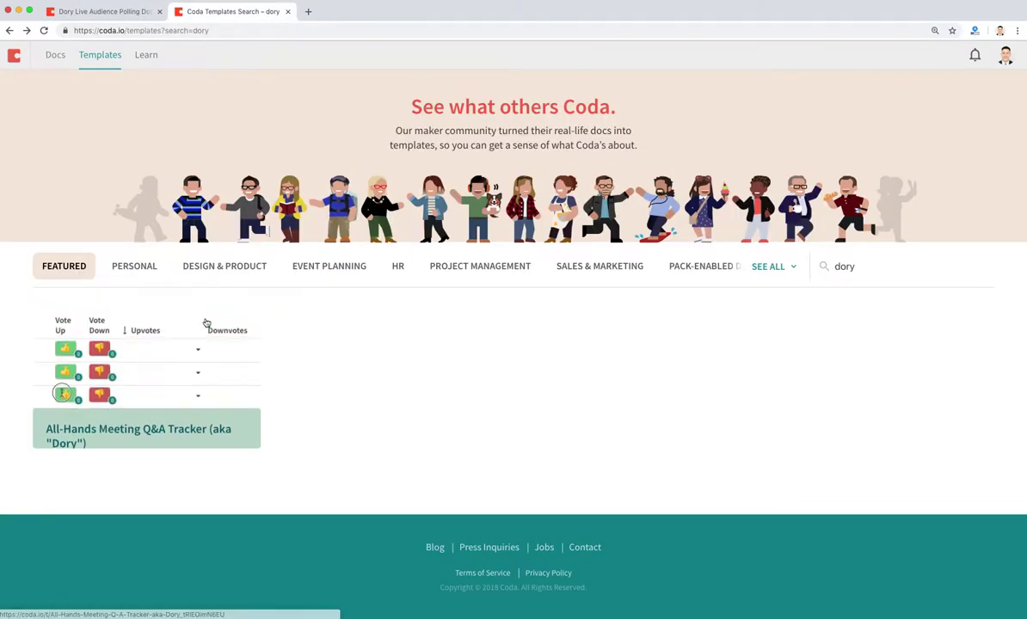
click(877, 268)
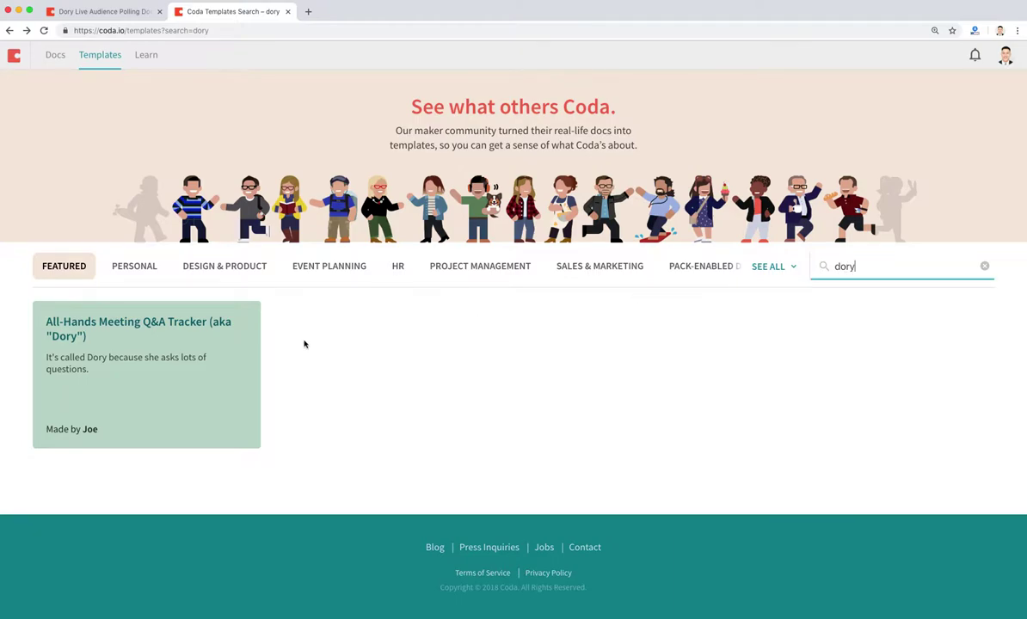
click(167, 348)
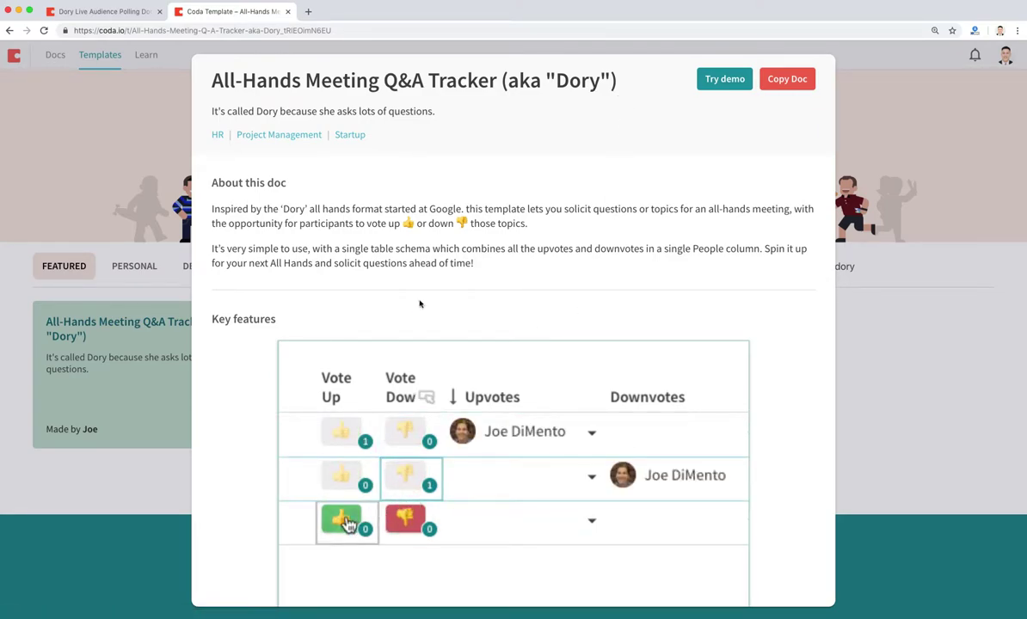
Return to the Dory Live Audience Polling Doc and rename Section 1 as "My Team's Questions".
key(ctrl+shift+Tab)
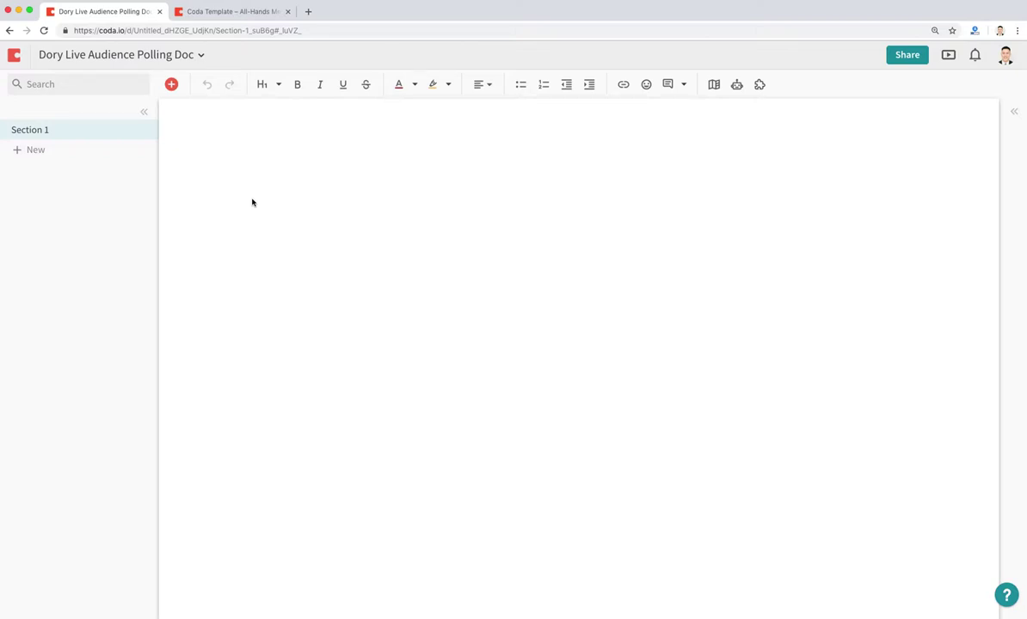
double_click(91, 129)
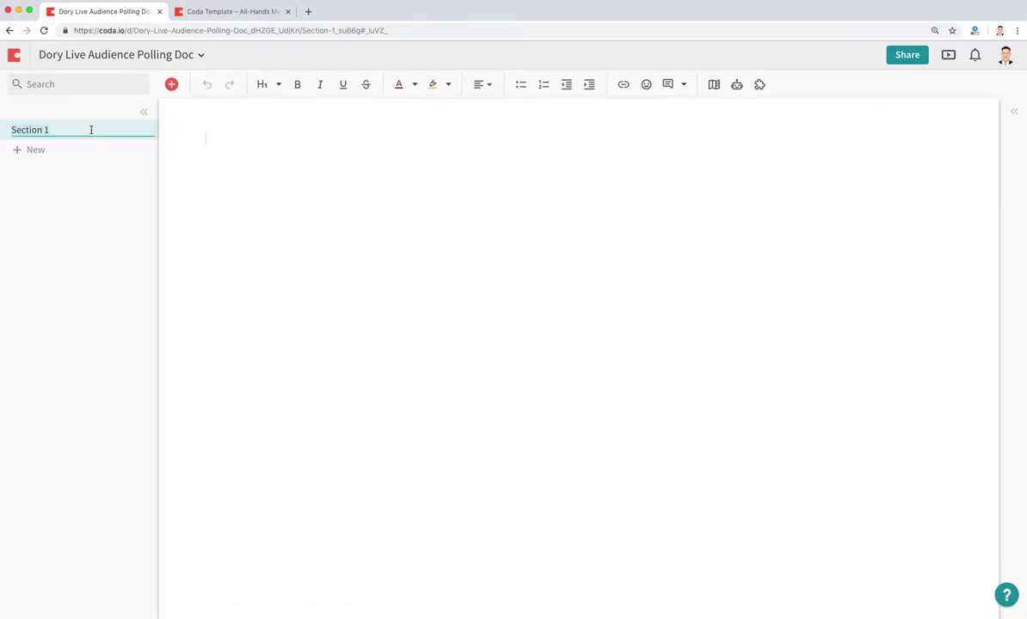
text(My Team's Questions)
key(Return)
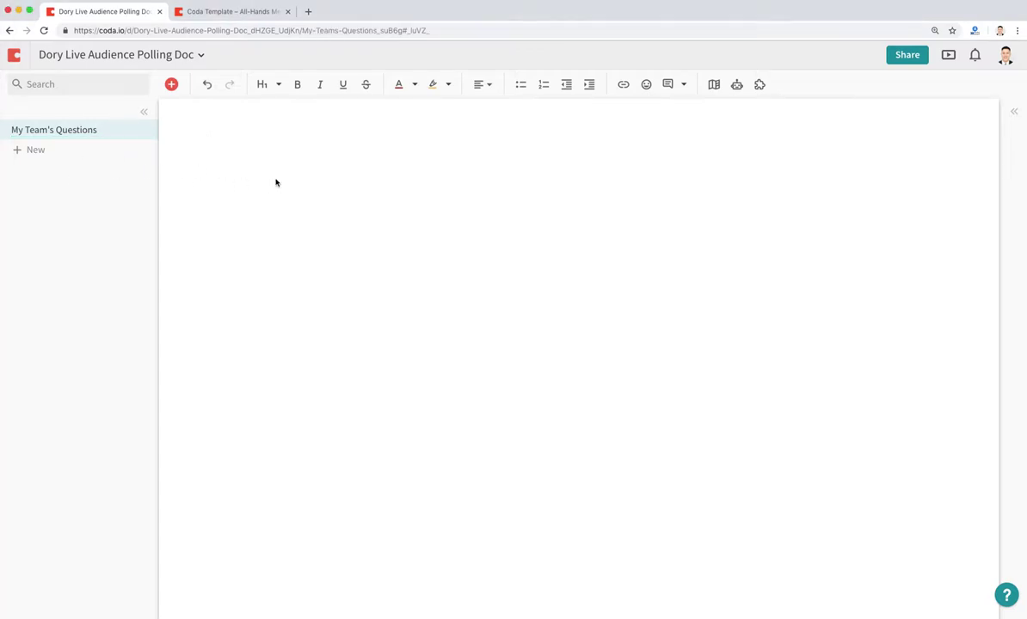
Add the page heading "Q&A for My Team" at the start of the empty section.
click(194, 130)
text(Q&)
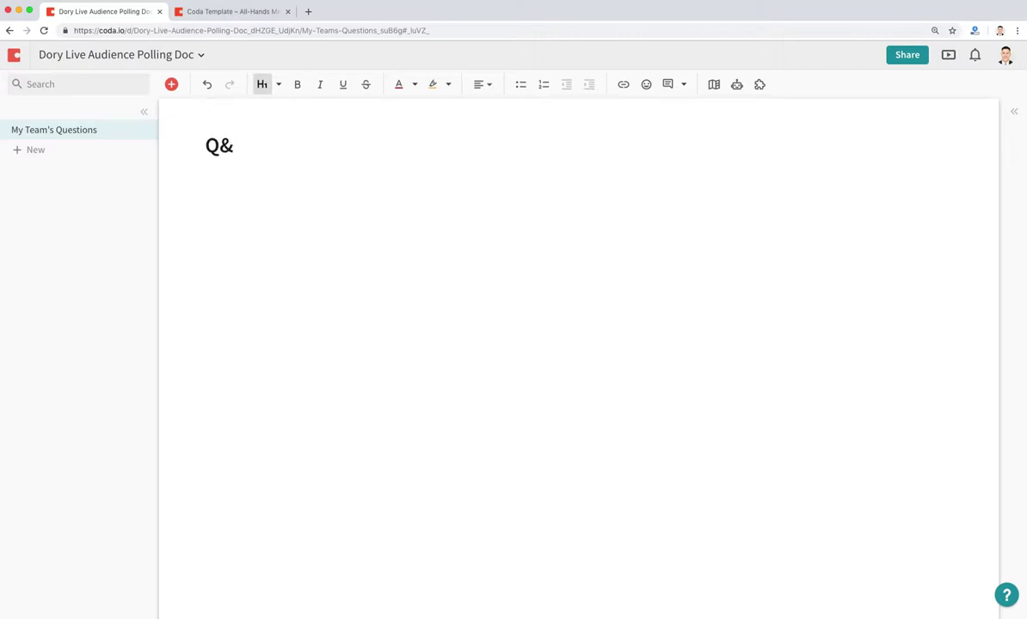
text(A for My Team)
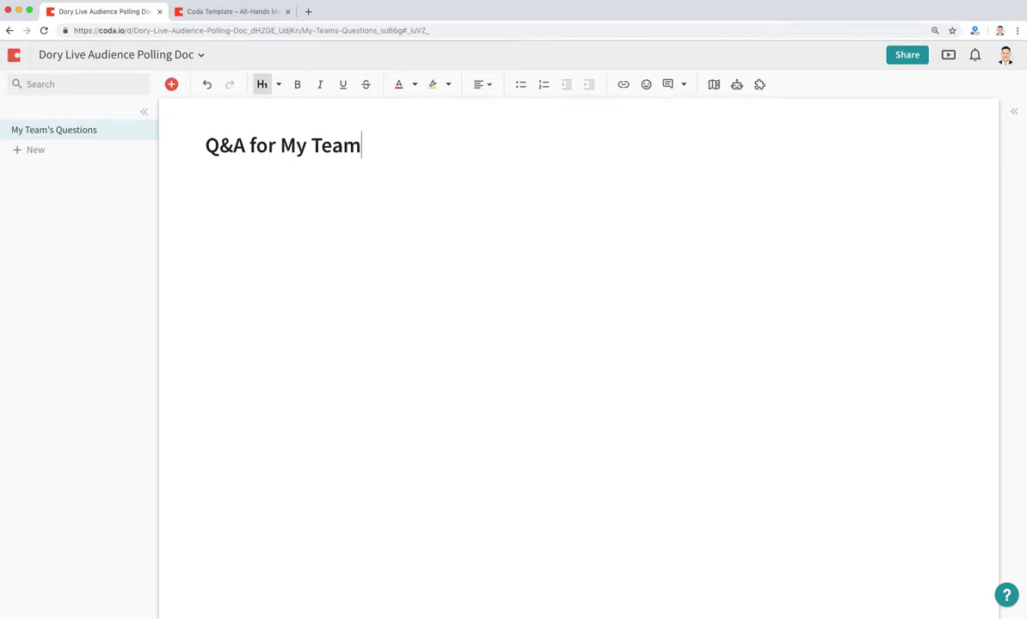
key(Return)
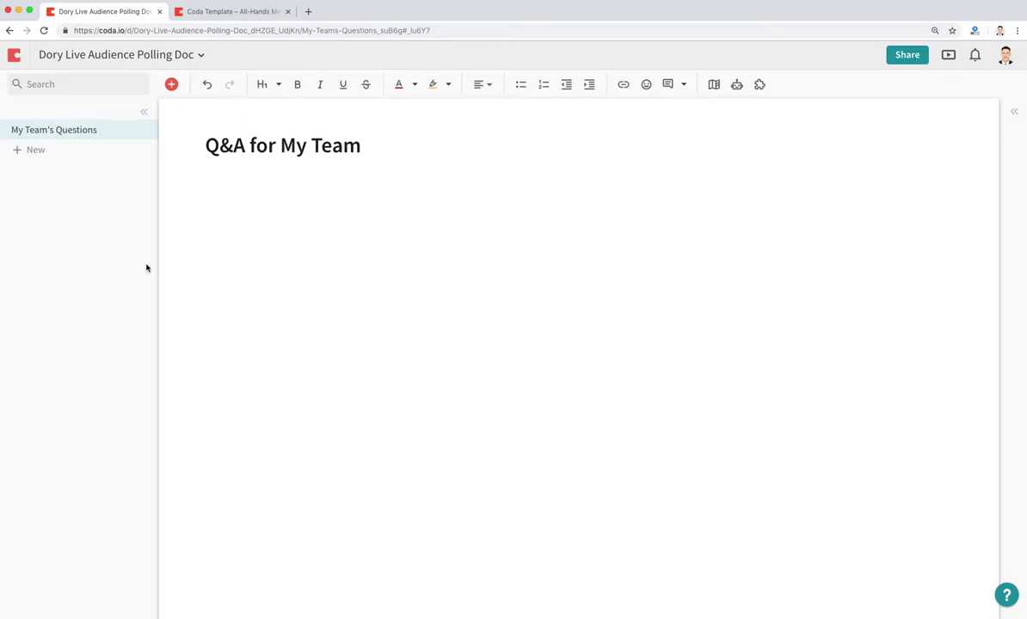
Insert a blank table below the heading and title it "Add a Question".
click(171, 83)
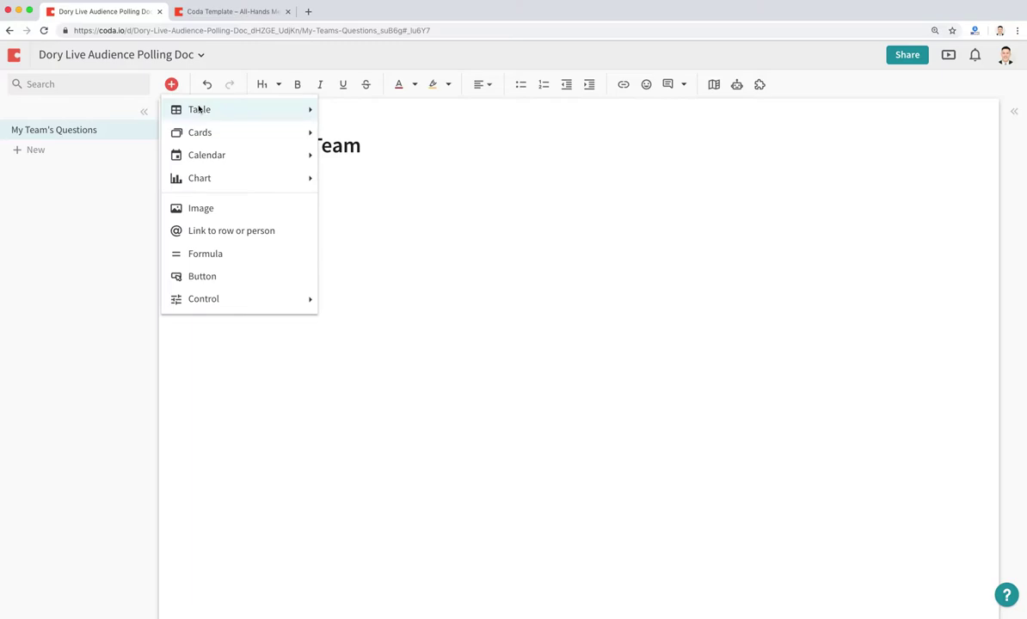
mouse_move(199, 109)
click(362, 113)
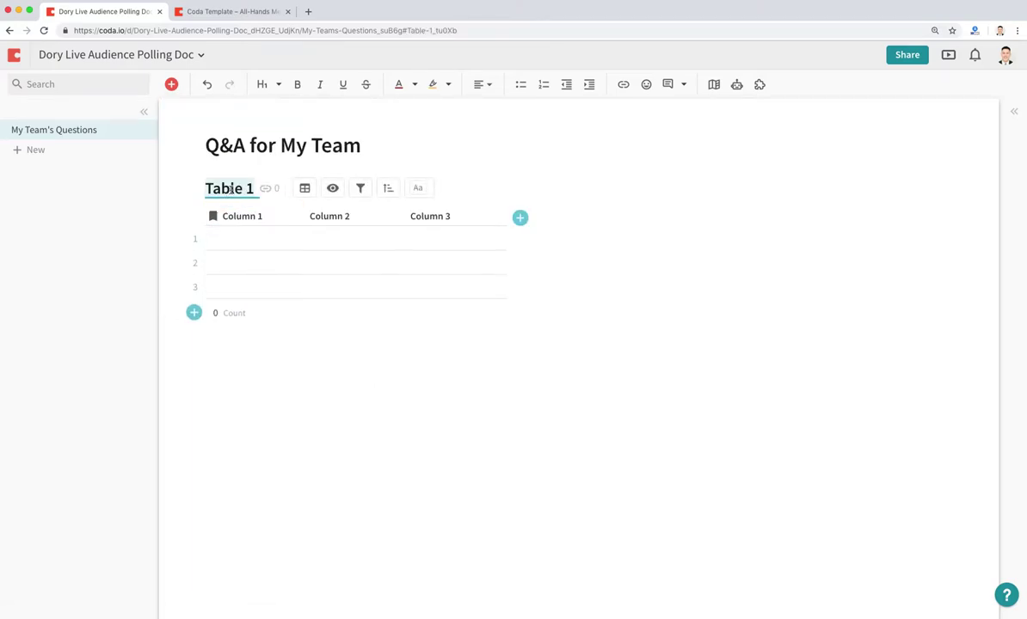
text(Add)
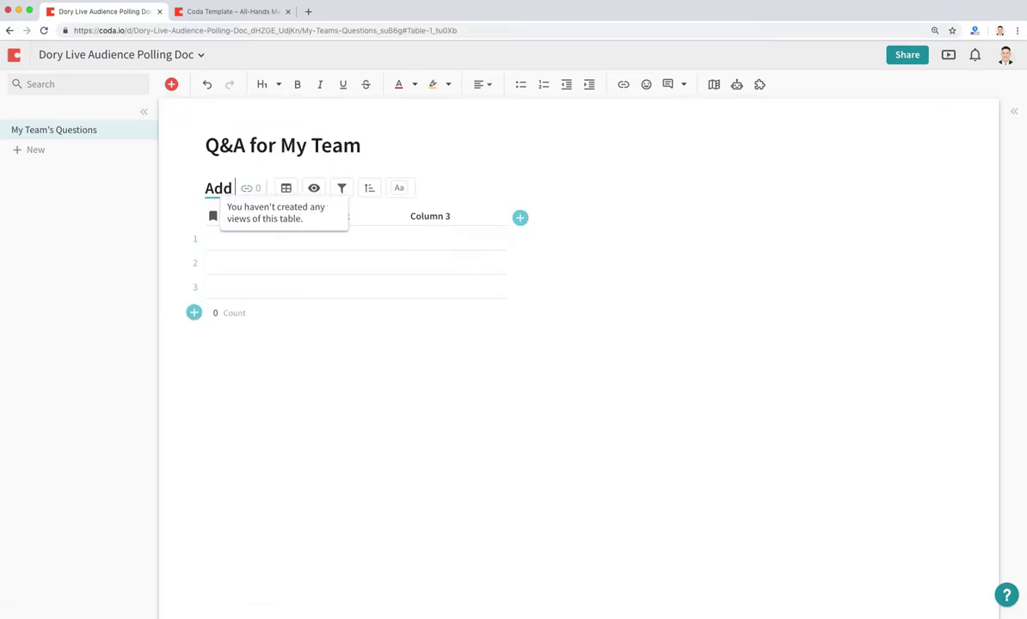
text( a Question)
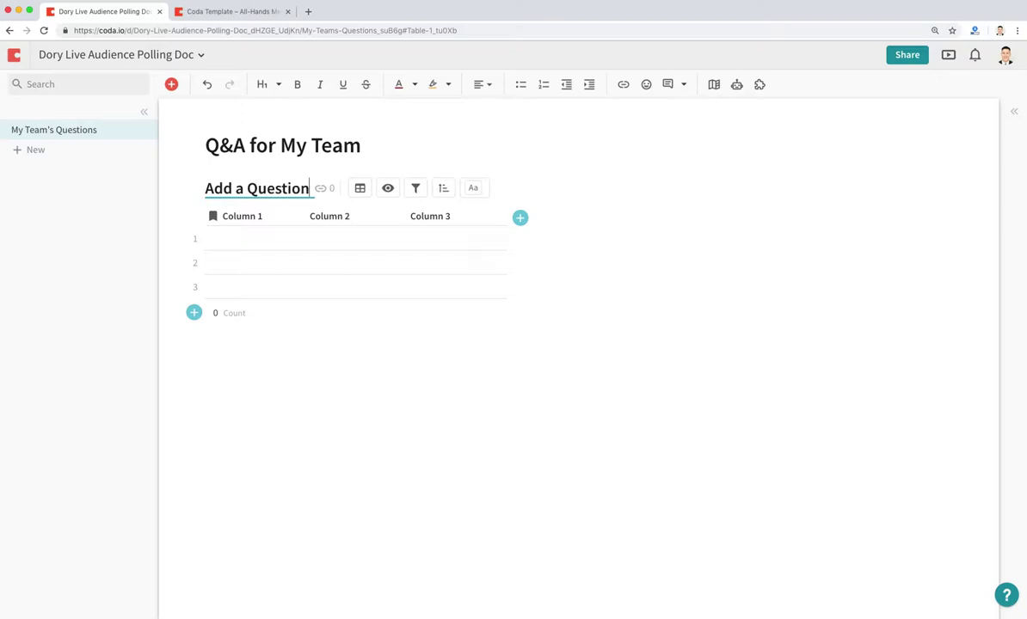
click(368, 354)
Enlarge the page display and collapse the section list to give the table more room.
key(super+plus)
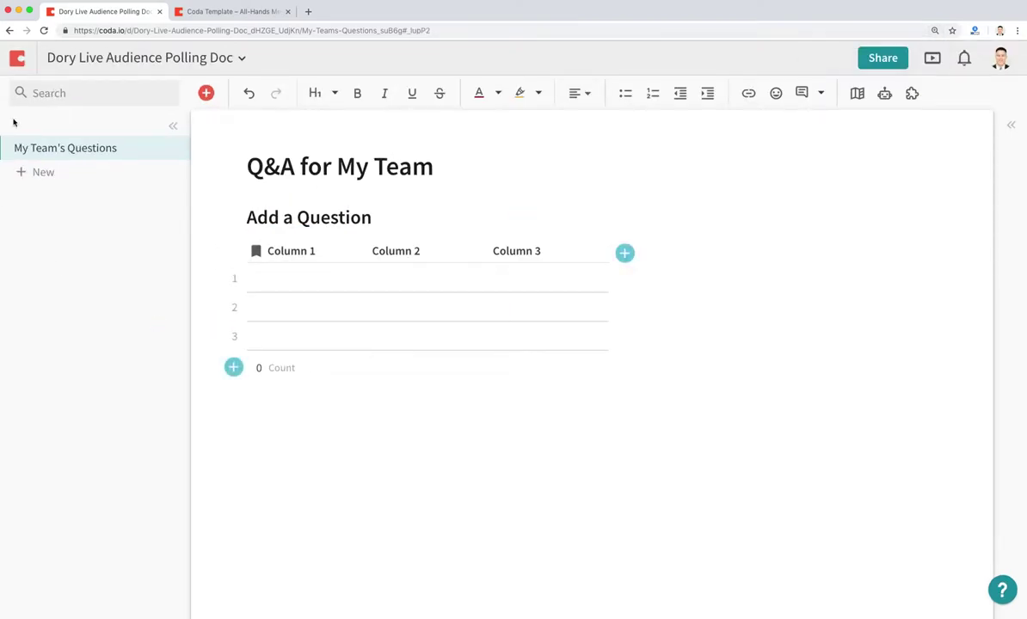
click(172, 127)
click(166, 274)
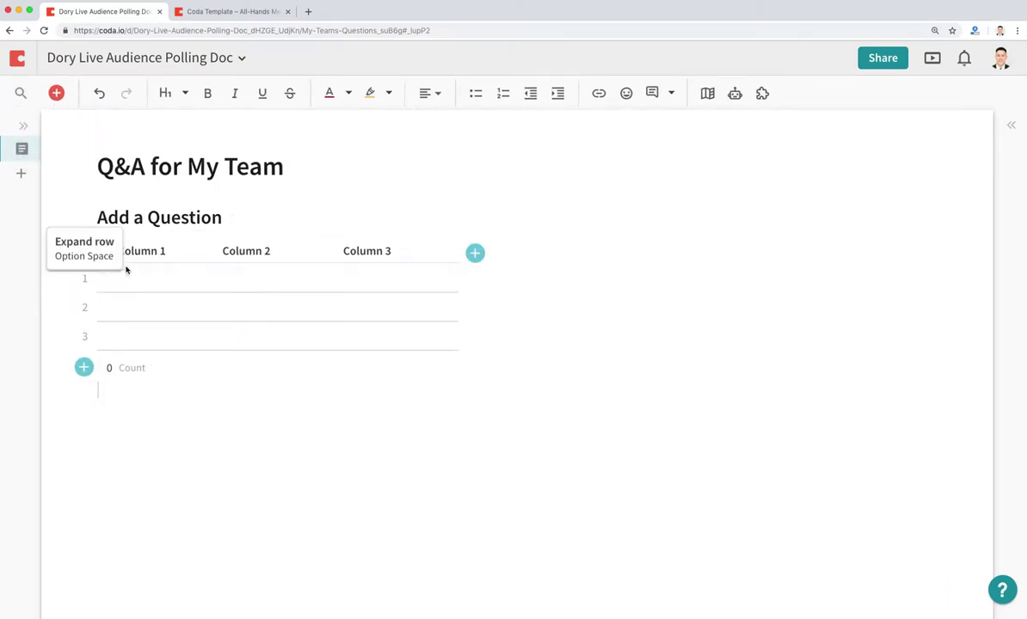
Rename the table's first two columns as "Question" and "Who raised it?".
click(157, 252)
click(157, 251)
text(Q)
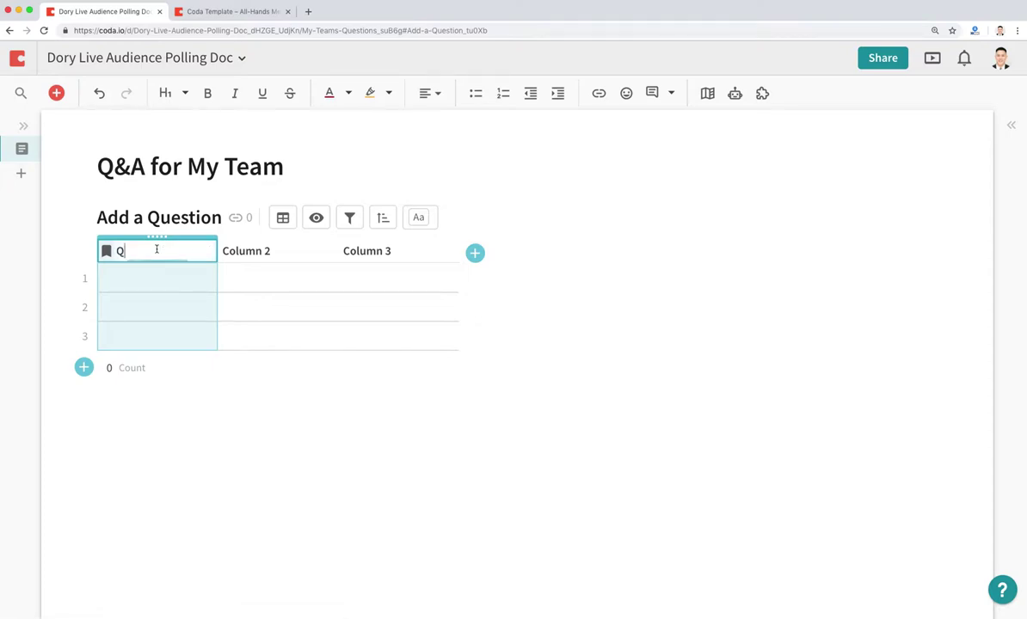
text(uestion)
key(Tab)
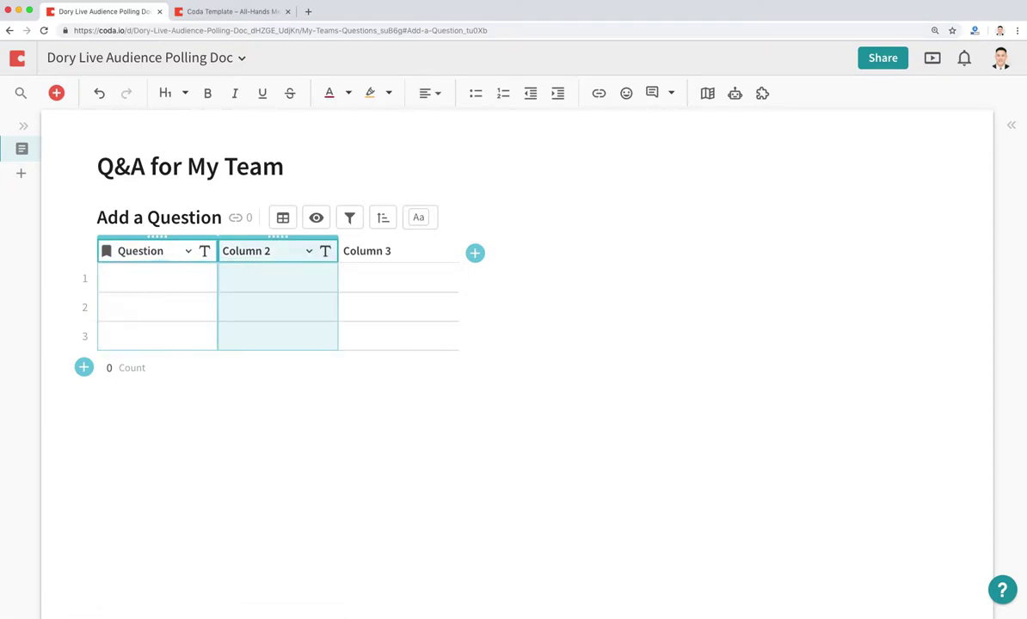
text(Who rais)
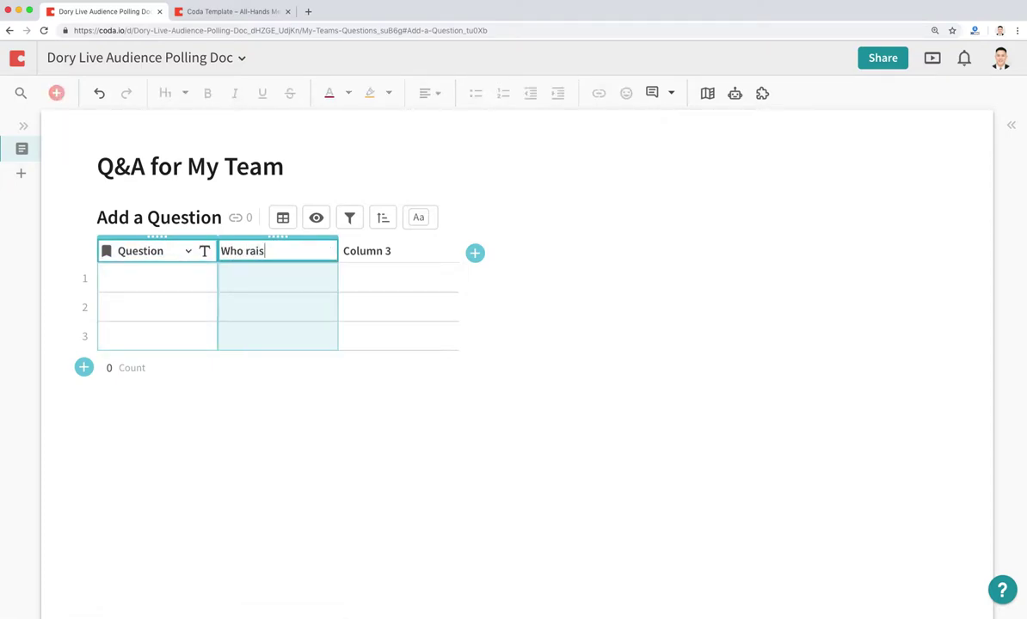
text(ed it?)
key(Tab)
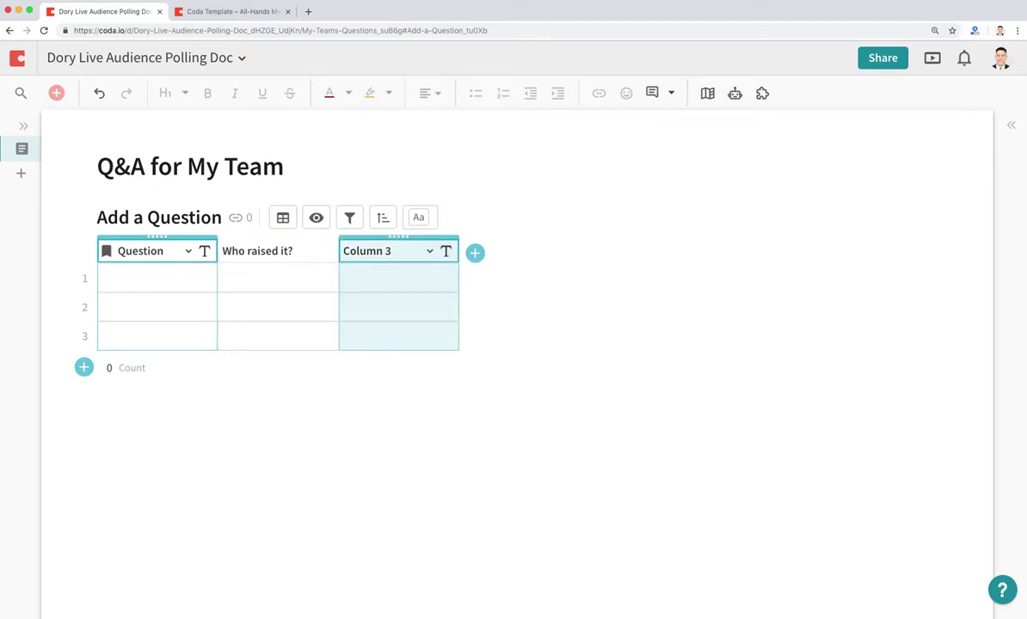
Name the third to seventh columns Vote Up, Vote Down, Clear Vote, Votes Up and Votes Down, adding columns as needed.
text(Vote Up)
key(Tab)
key(Tab)
key(ctrl+z)
text(Vote Down)
key(Tab)
text(Clear Vote)
key(Tab)
text(Votes Up)
key(Tab)
text(Votes Down)
key(Tab)
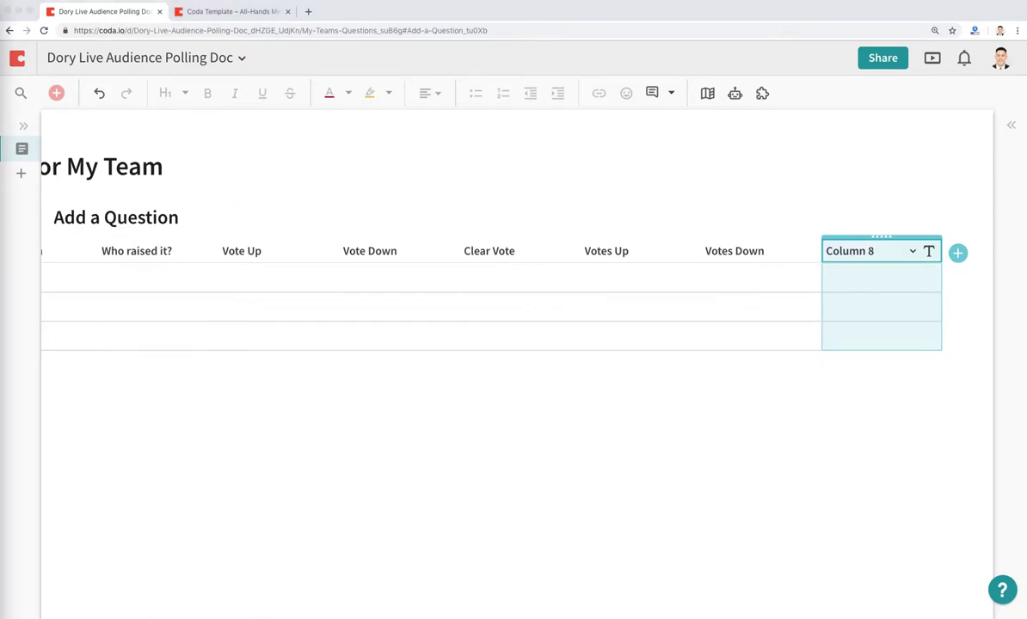
Extend the table with four more columns named Upvotes, Downvotes, Answer and Added.
click(859, 251)
text(Upvotes)
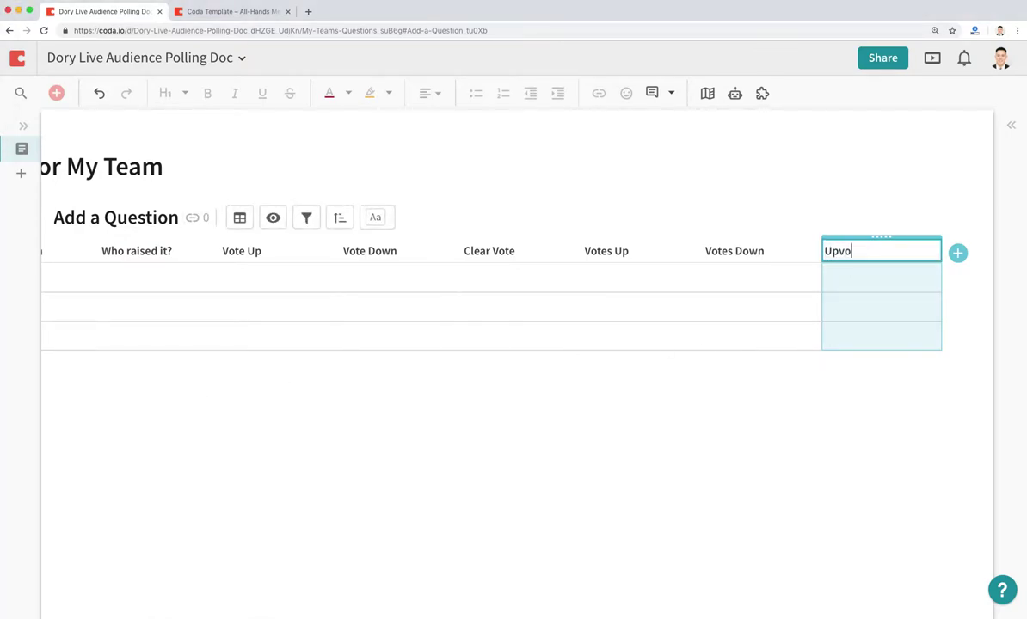
key(Tab)
text(Downvotes)
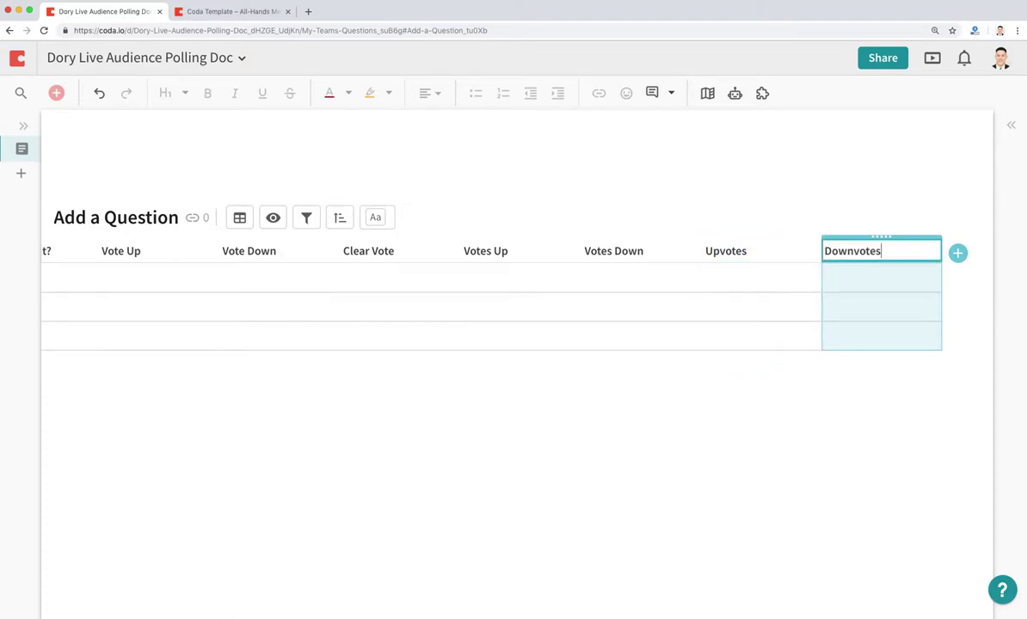
key(Tab)
text(Answer)
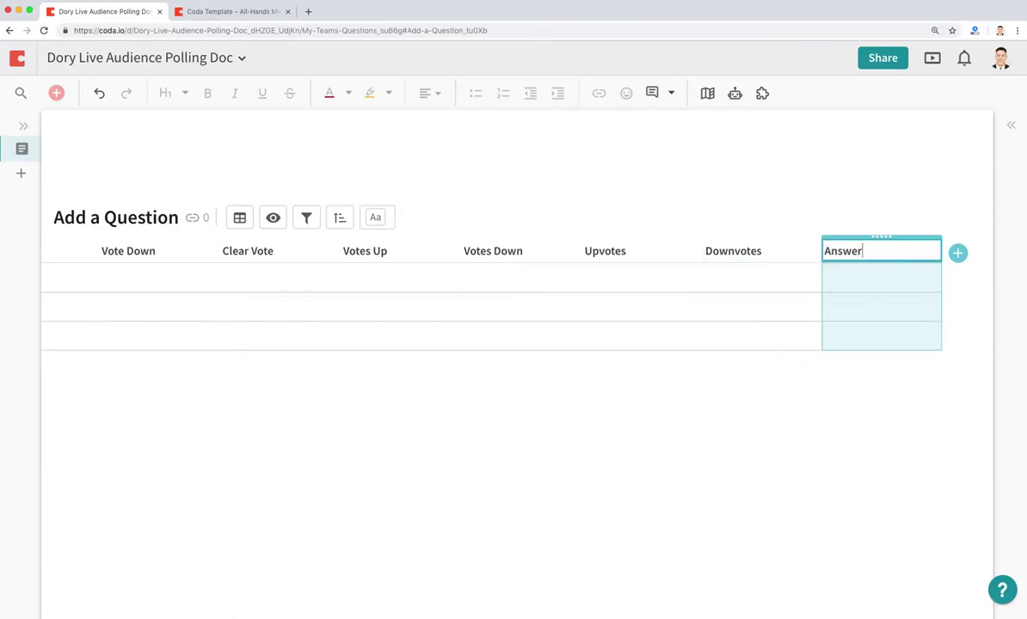
key(Tab)
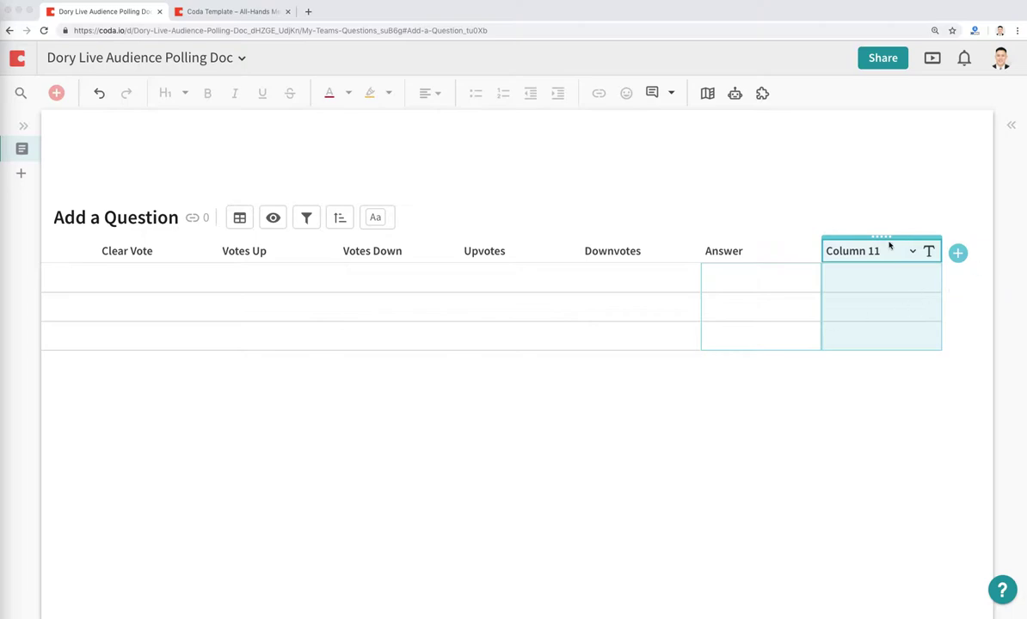
text(Added)
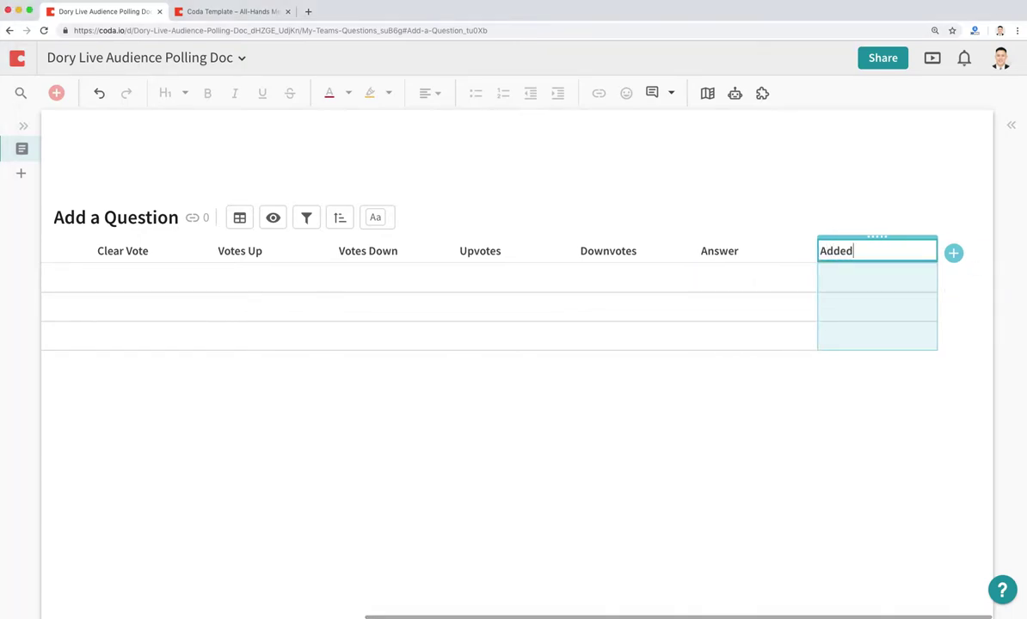
key(Return)
Enter the placeholder texts "sdkfjhsdf" and "sfkjdshfs" in the first two Question cells.
scroll(761, 326, left, 5)
scroll(761, 326, left, 3)
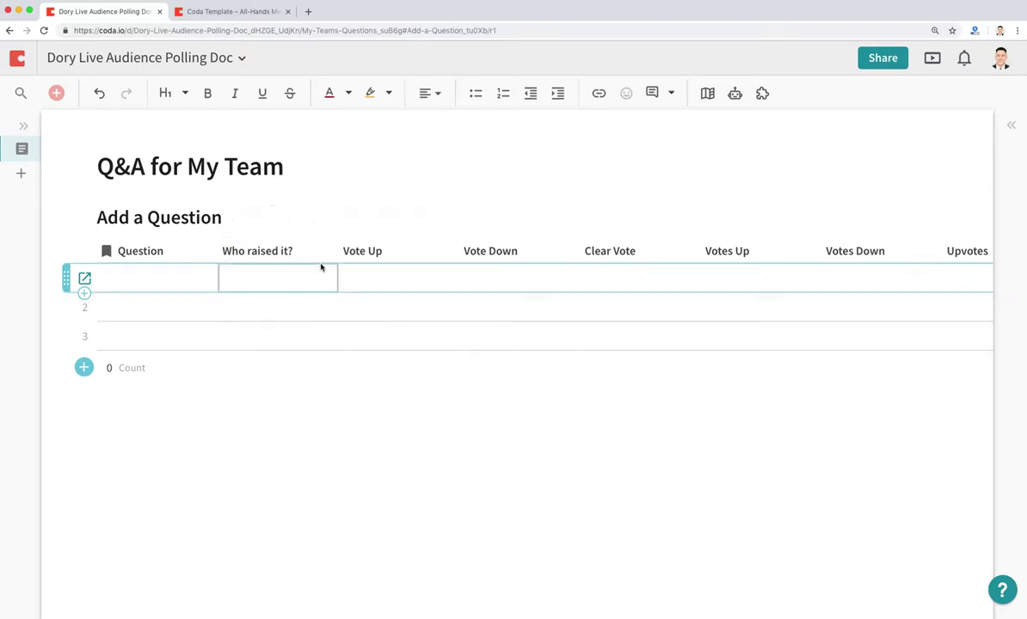
click(138, 276)
text(sdkfjhsdf)
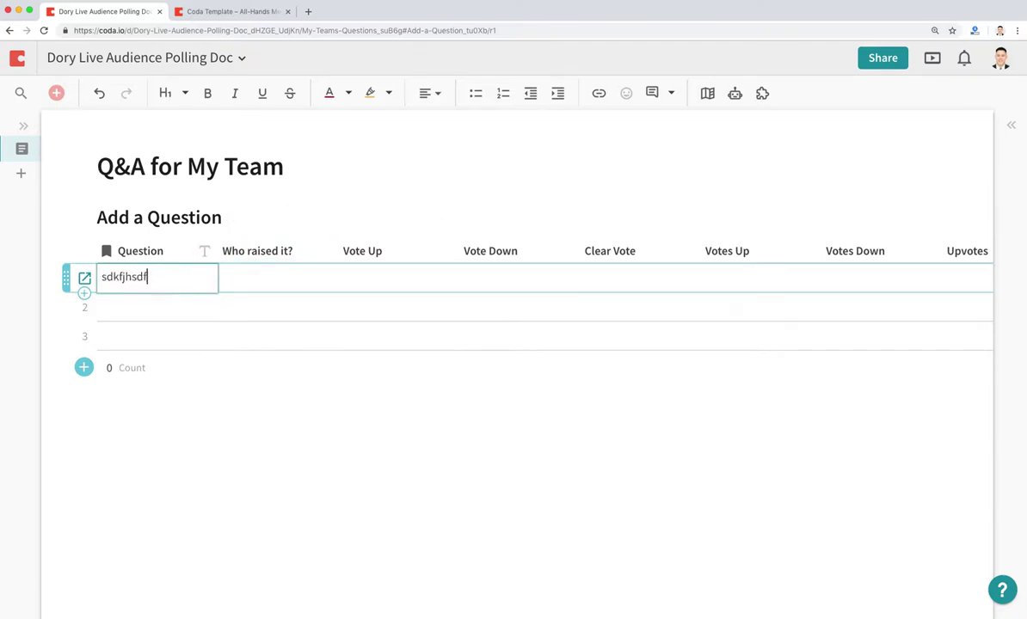
key(Return)
text(sfkjdshfs)
key(Return)
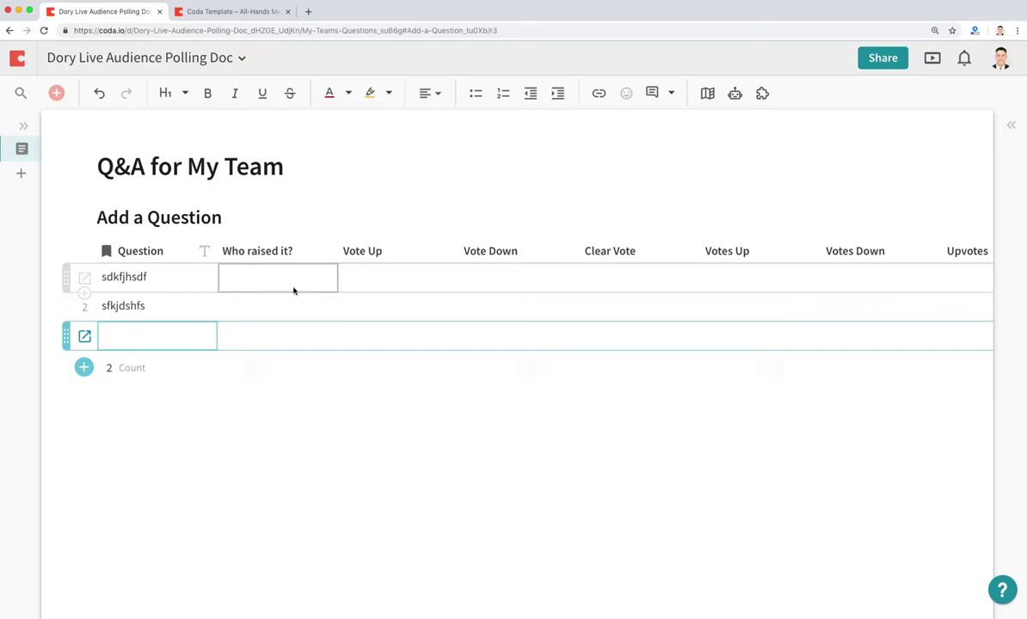
Clear the placeholder text from the first two Question cells.
click(195, 314)
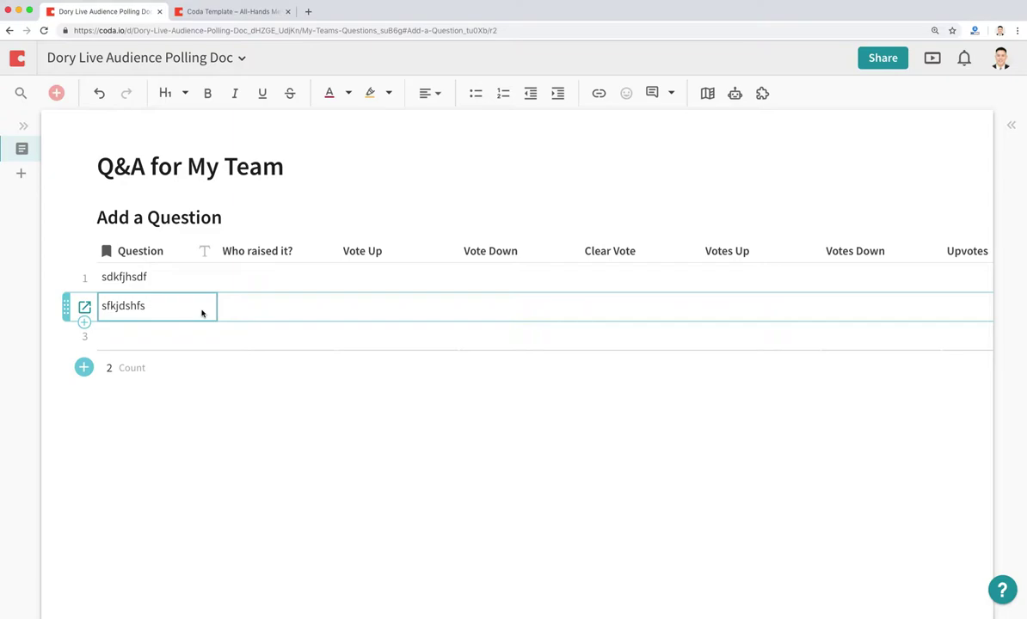
key(Delete)
key(Up)
key(Delete)
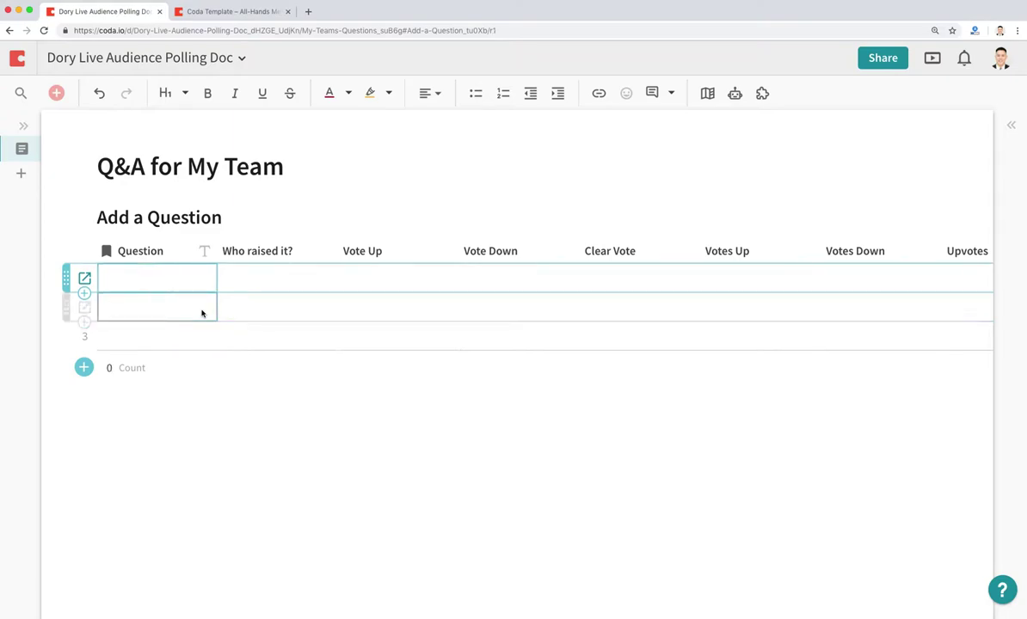
Remove the Count summary shown beneath the Question column.
click(145, 368)
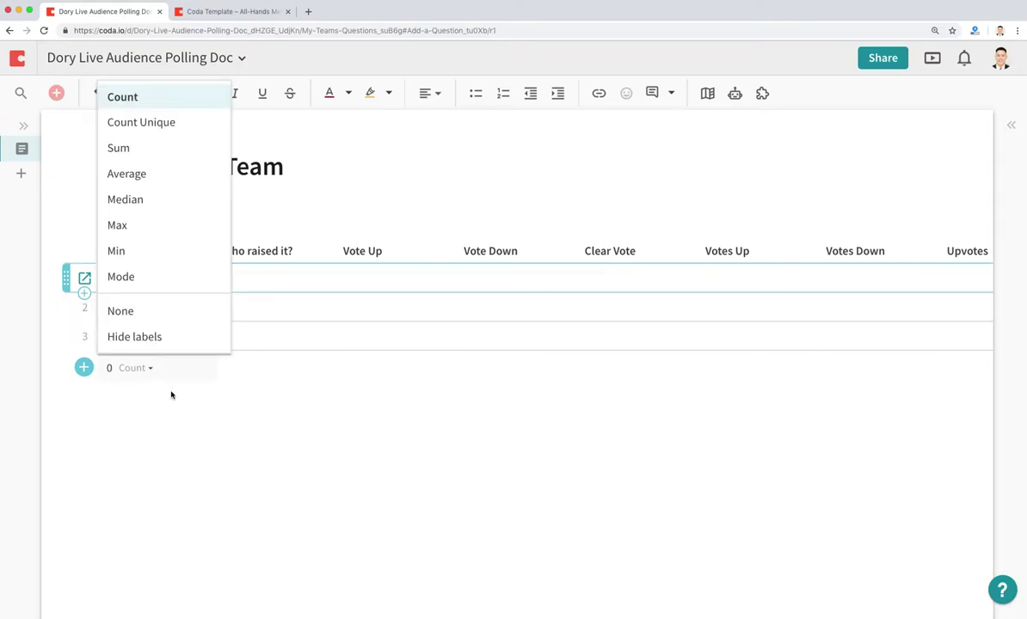
click(174, 337)
click(302, 452)
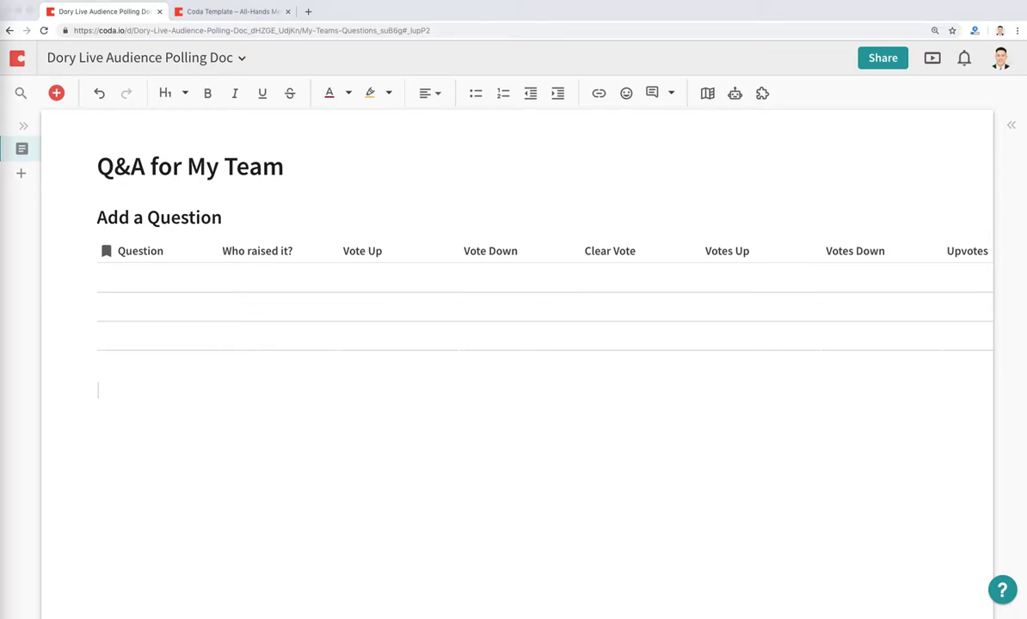
Insert a new column before the Question column and name it with the ✅ emoji.
click(170, 254)
click(189, 251)
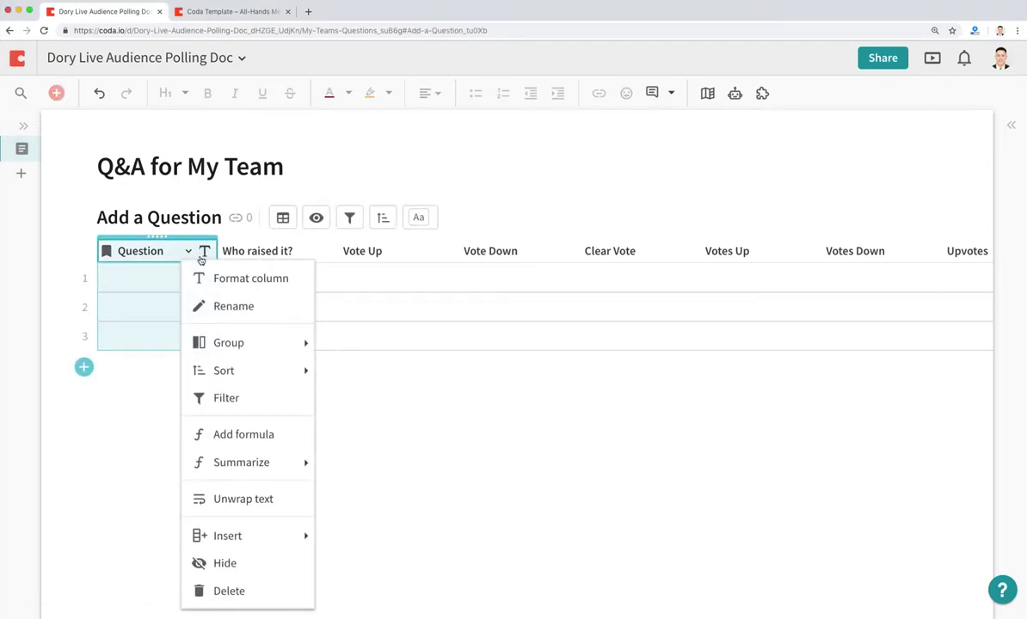
mouse_move(290, 532)
click(327, 535)
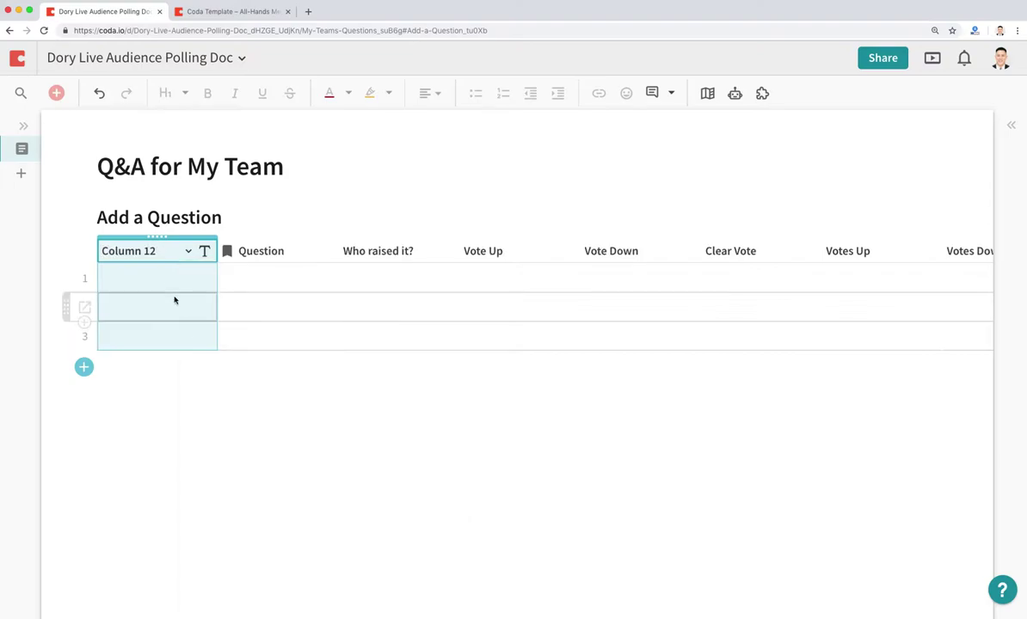
click(147, 251)
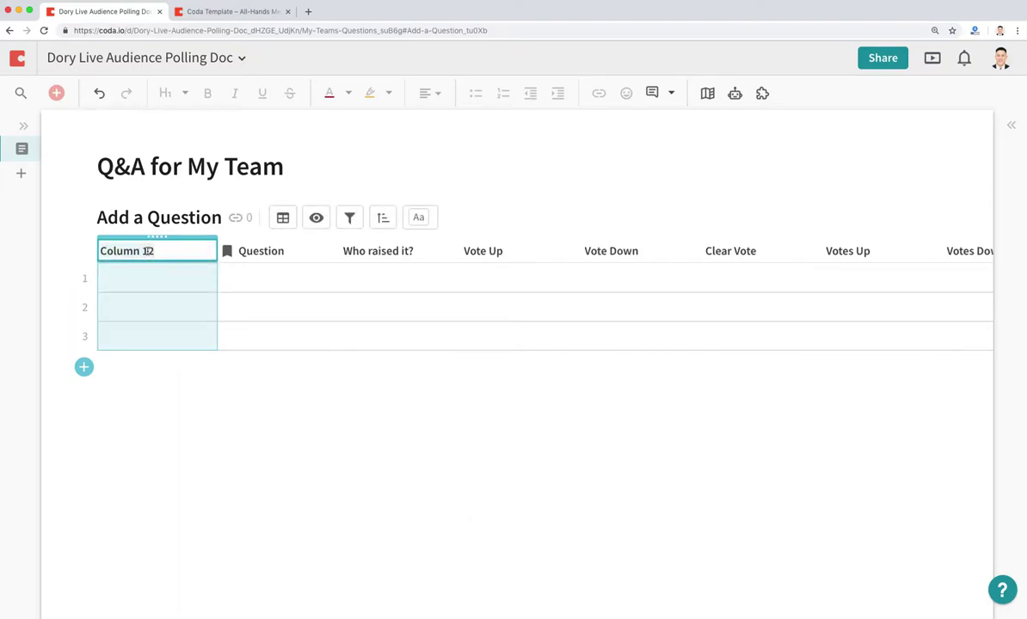
key(BackSpace)
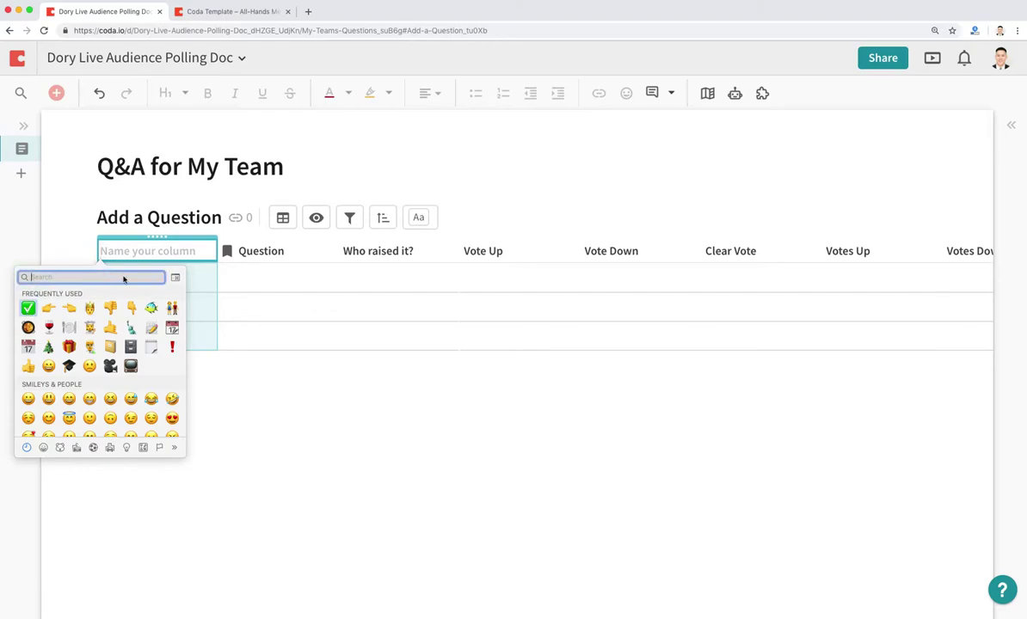
key(Return)
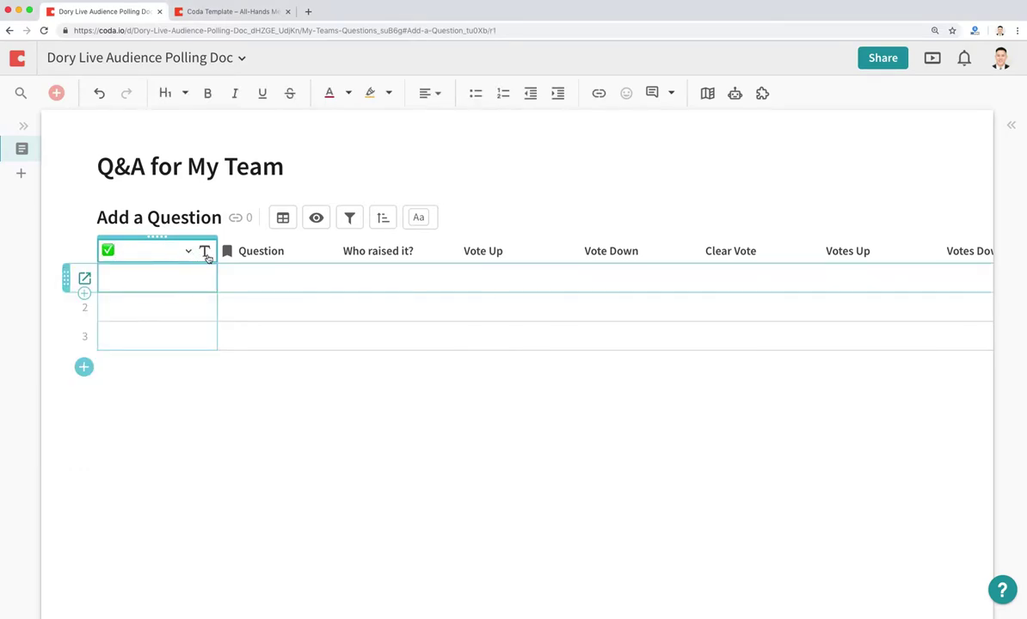
Format the ✅ column as Checkbox and narrow it to roughly fit the checkboxes.
click(204, 251)
click(264, 318)
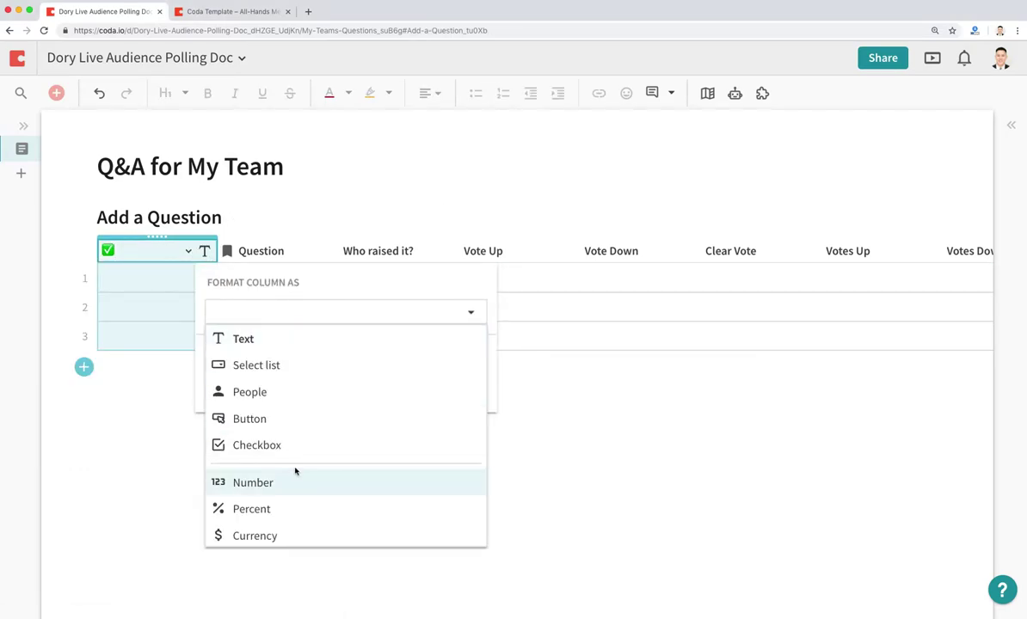
scroll(293, 470, down, 4)
scroll(295, 471, up, 2)
scroll(294, 430, up, 1)
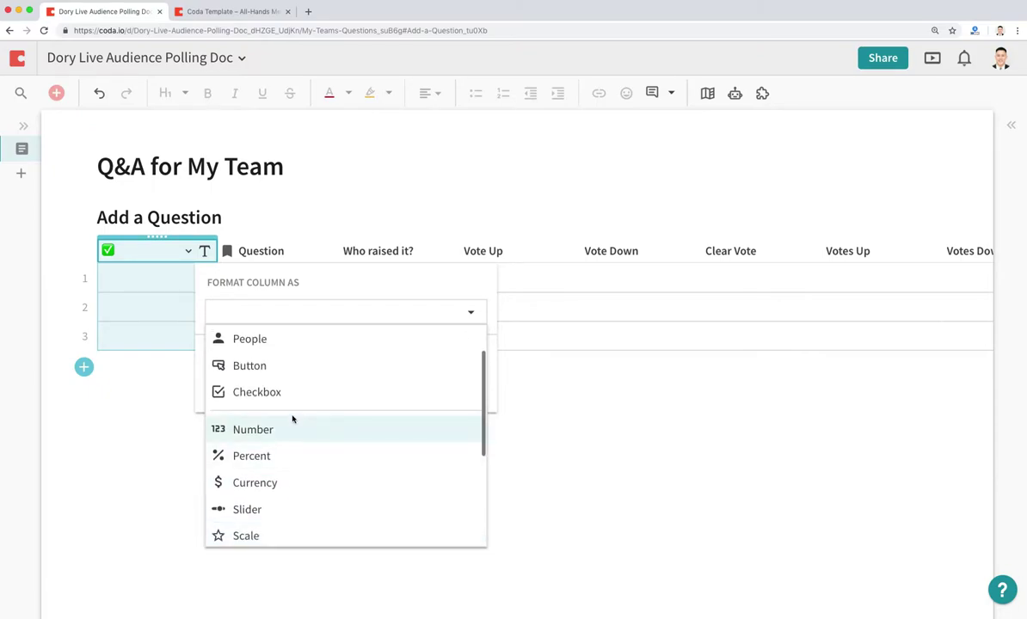
click(293, 399)
click(173, 466)
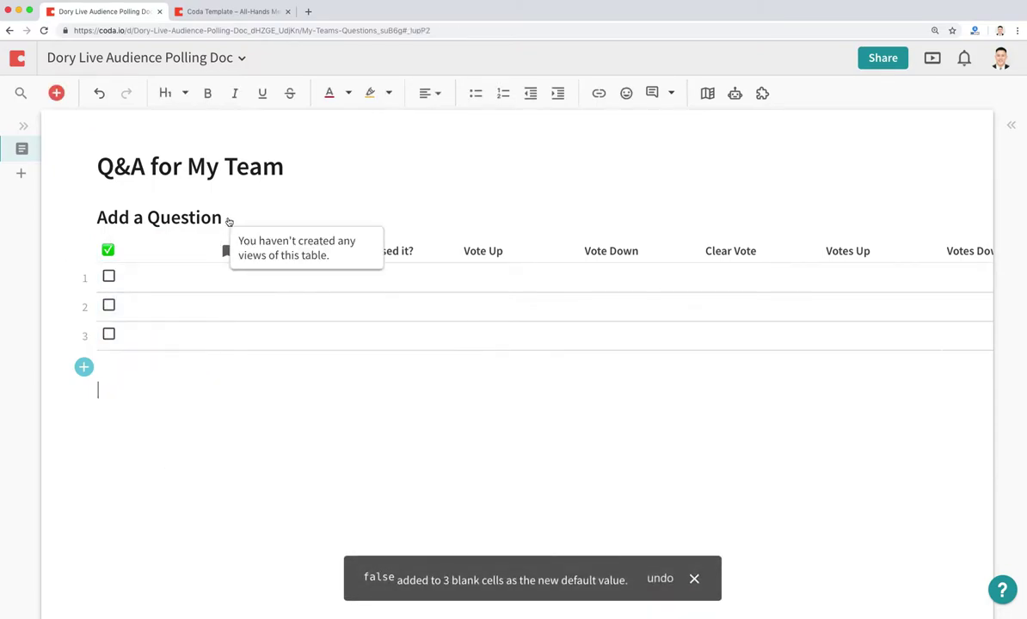
drag(207, 250, 142, 253)
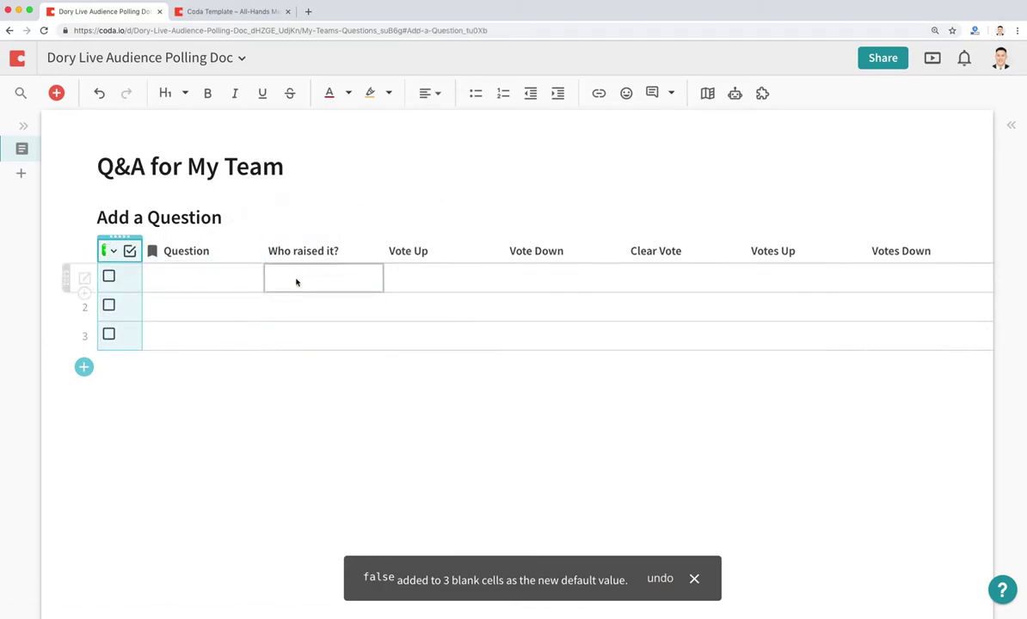
Format the "Who raised it?" column as People.
click(370, 251)
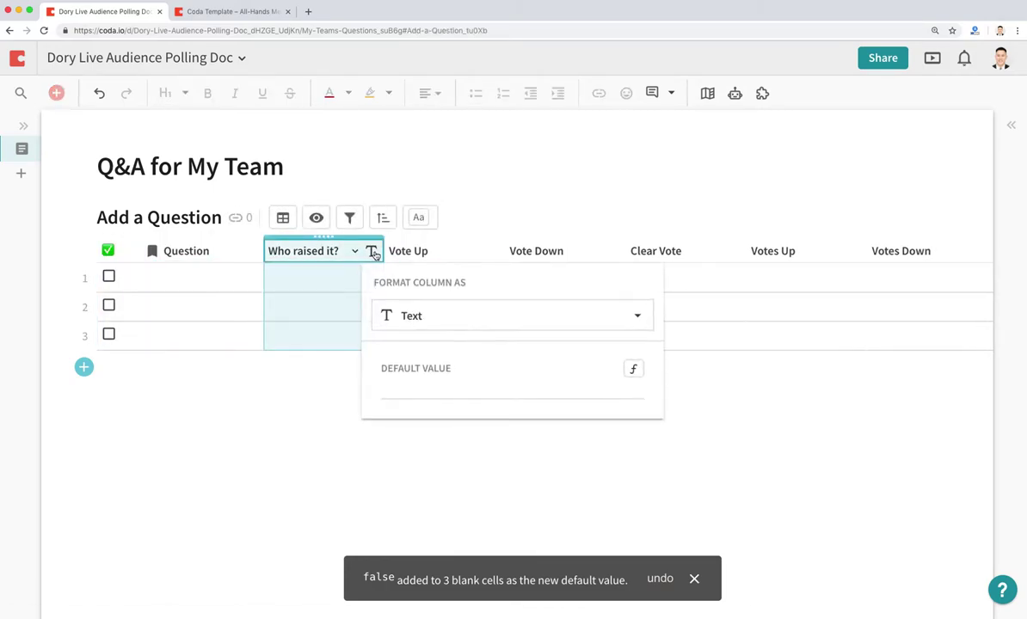
click(439, 313)
click(417, 392)
click(294, 287)
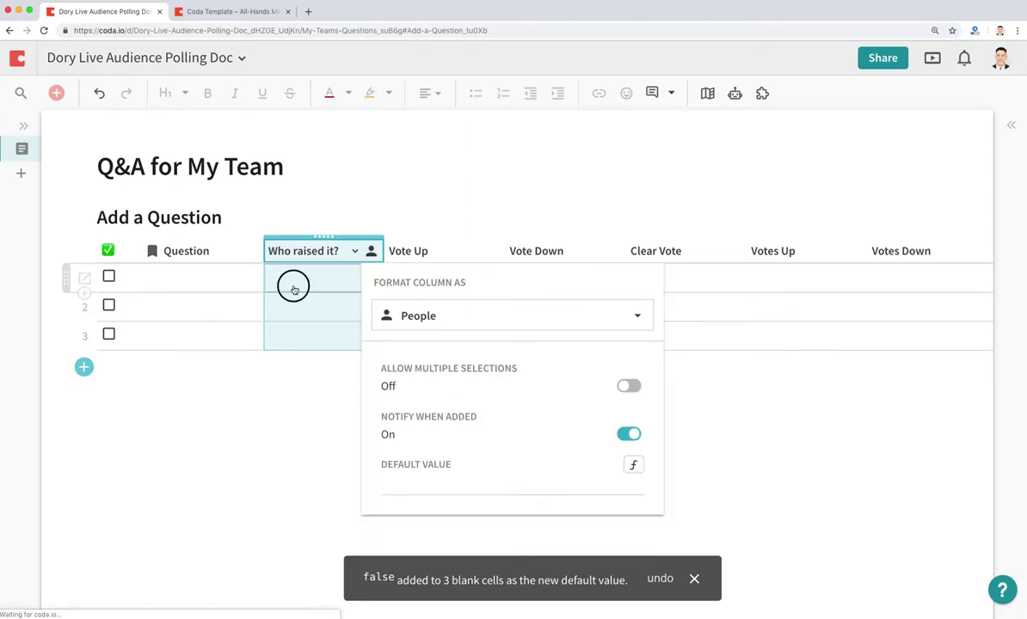
Fill the "Who raised it?" column with the formula thisRow.CreatedBy().
click(293, 289)
text(thisRow)
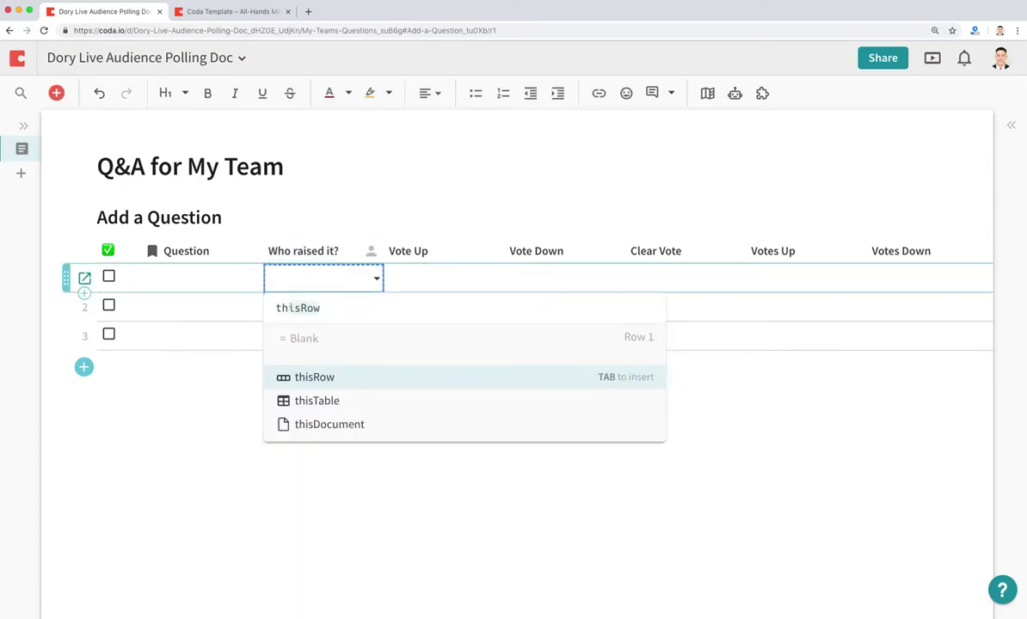
key(Tab)
text(.)
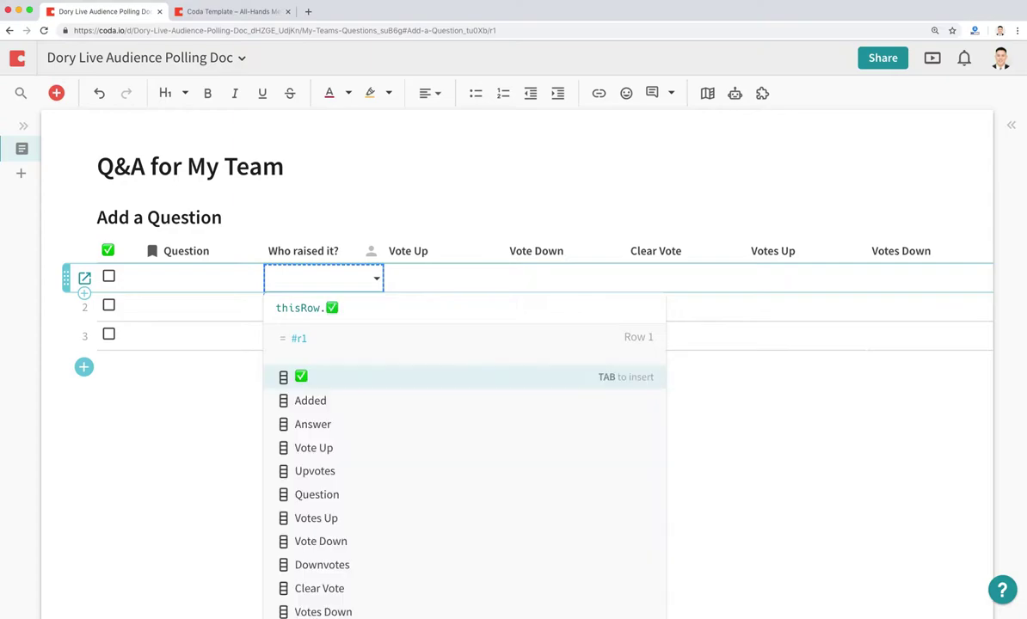
text(Cr)
text(By)
key(Tab)
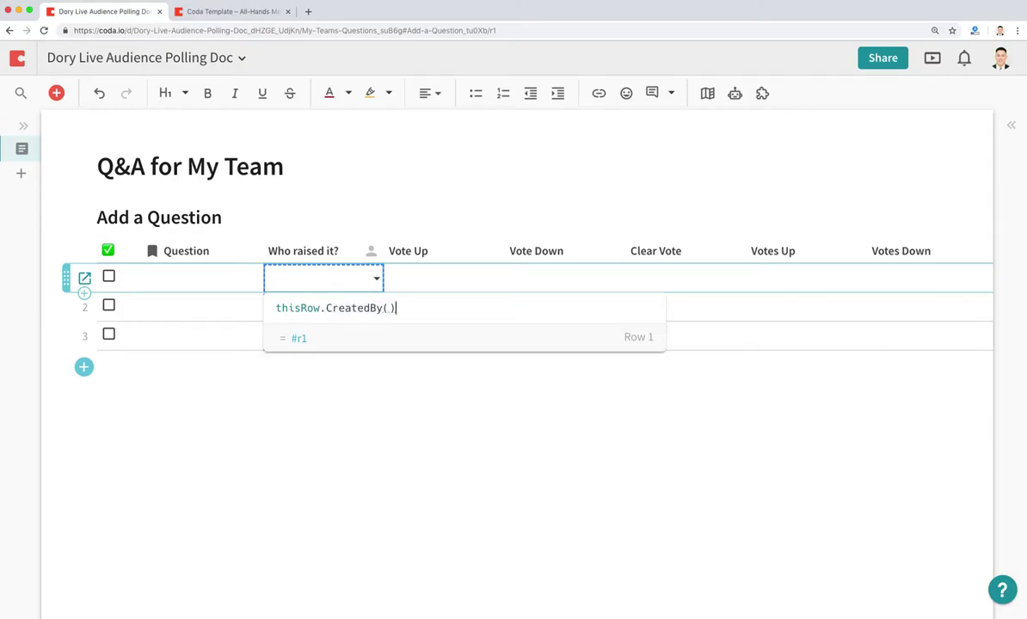
key(Return)
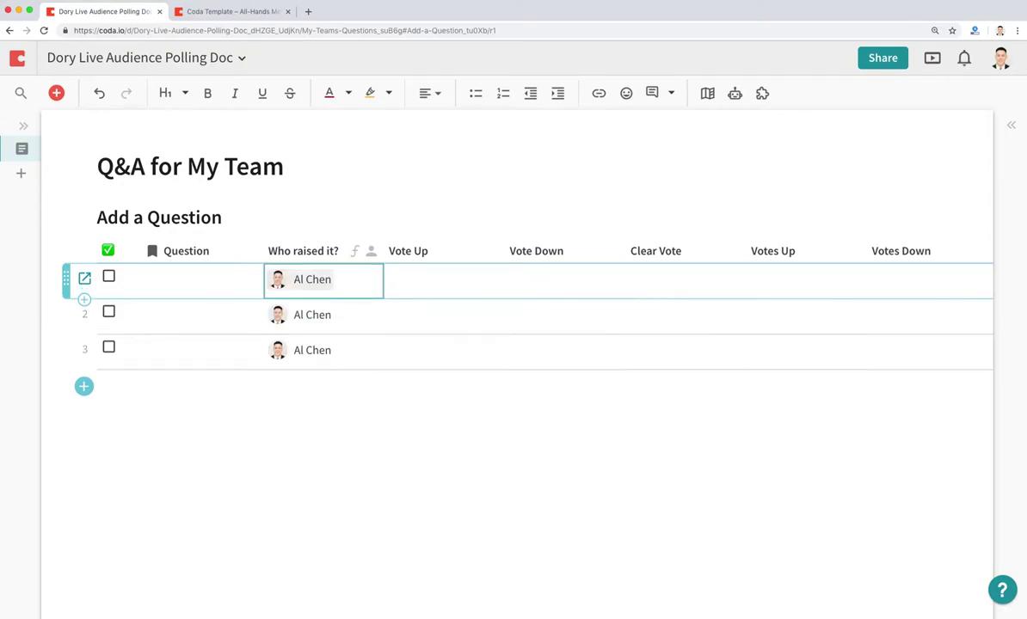
Delete all three rows of the Add a Question table.
click(227, 359)
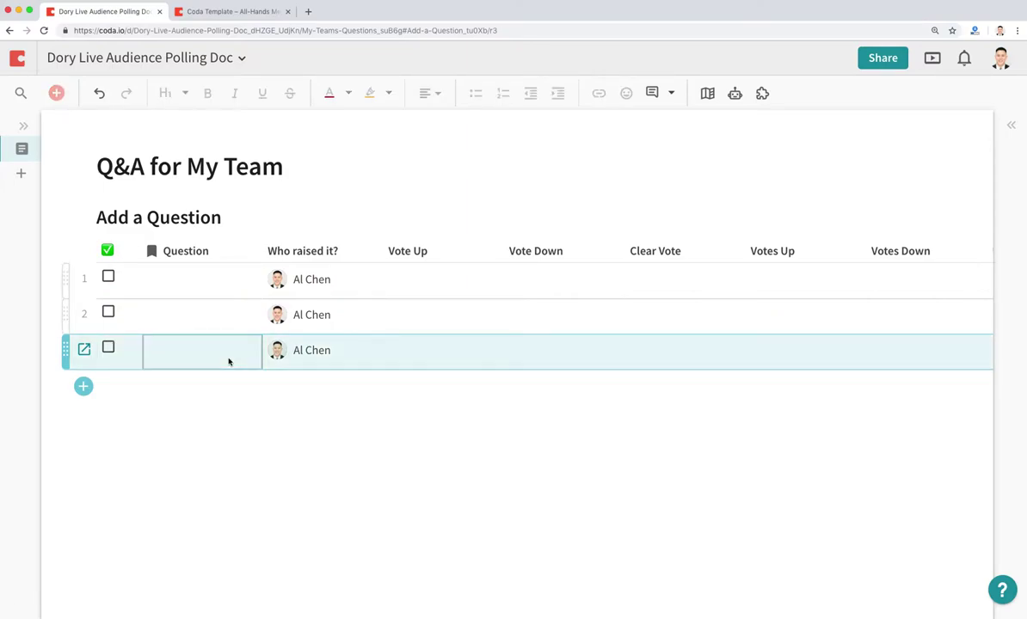
click(314, 348)
key(super+shift+BackSpace)
key(super+shift+BackSpace)
key(super+shift+BackSpace)
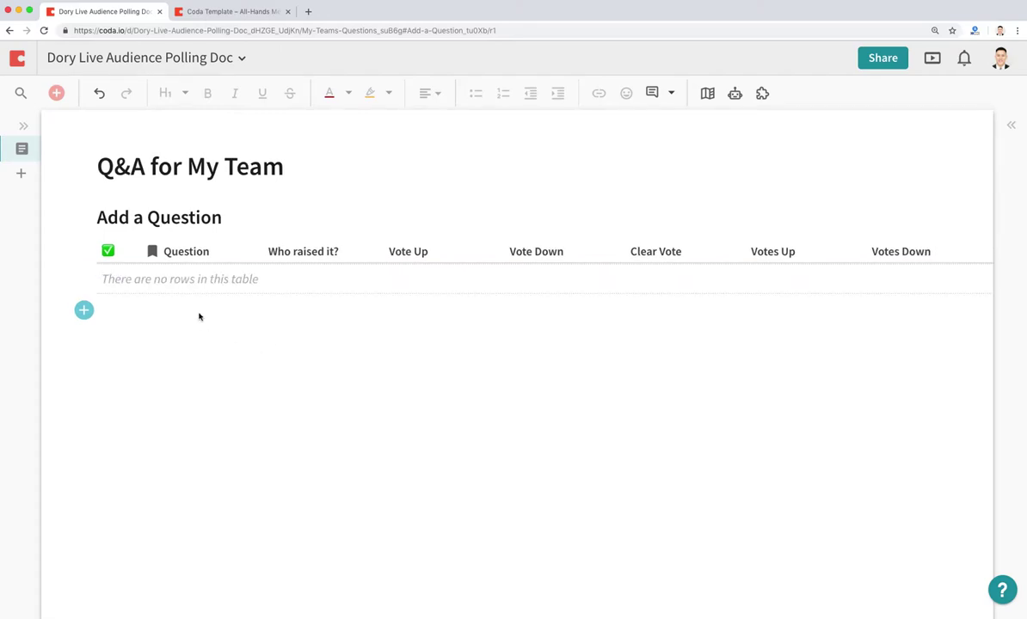
Add one new row to the empty table and narrow the "Who raised it?" column.
click(199, 281)
click(311, 282)
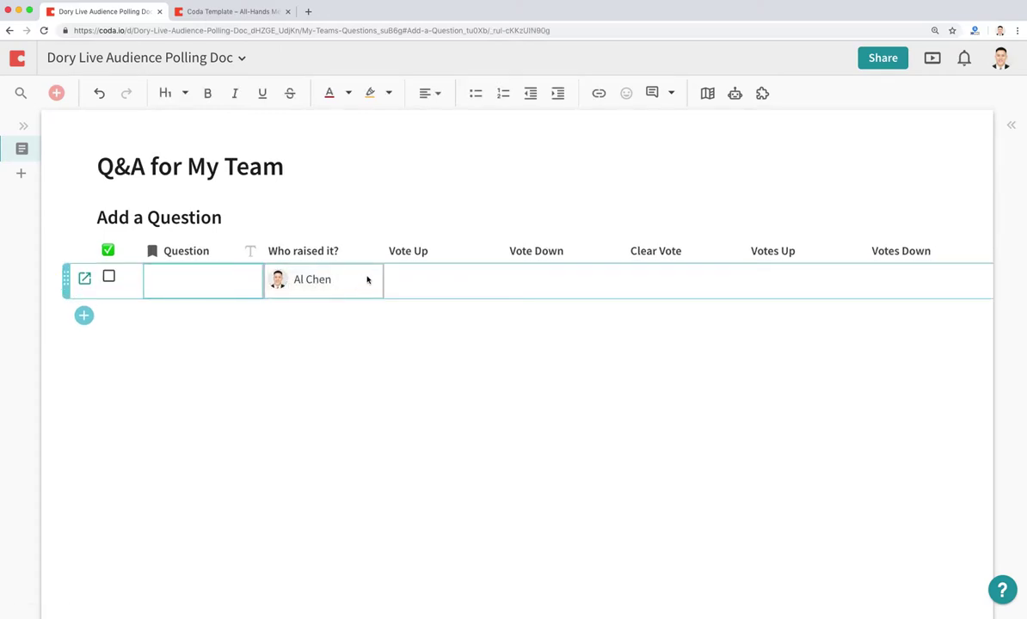
drag(383, 251, 344, 262)
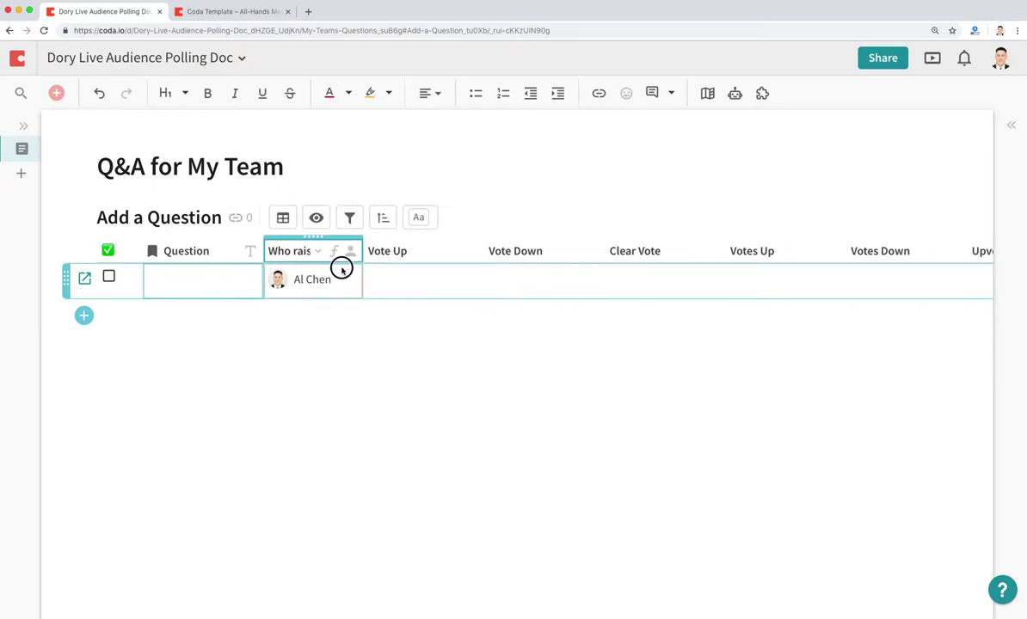
click(345, 259)
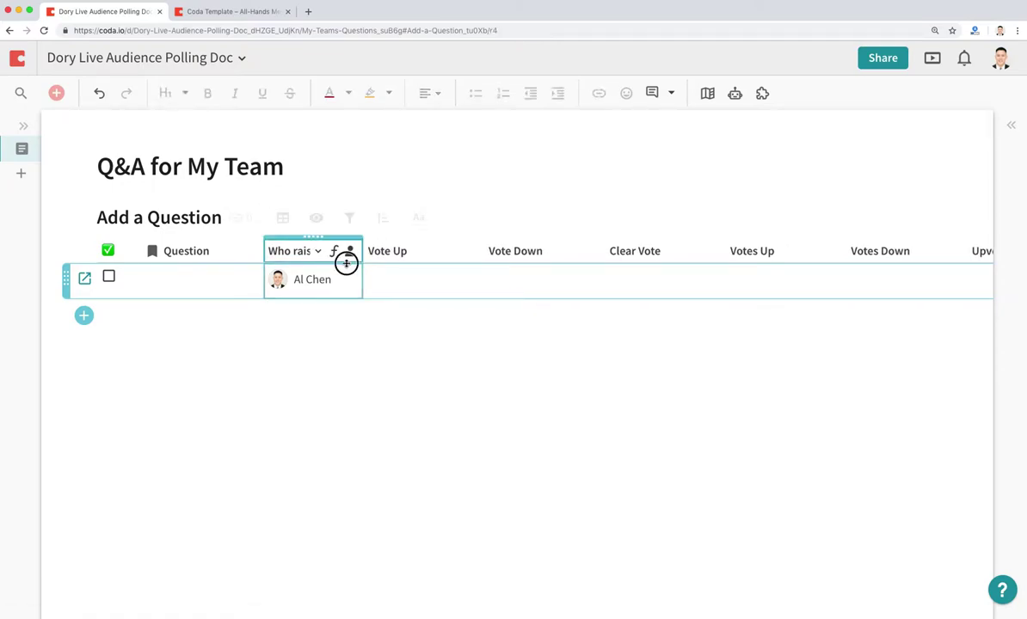
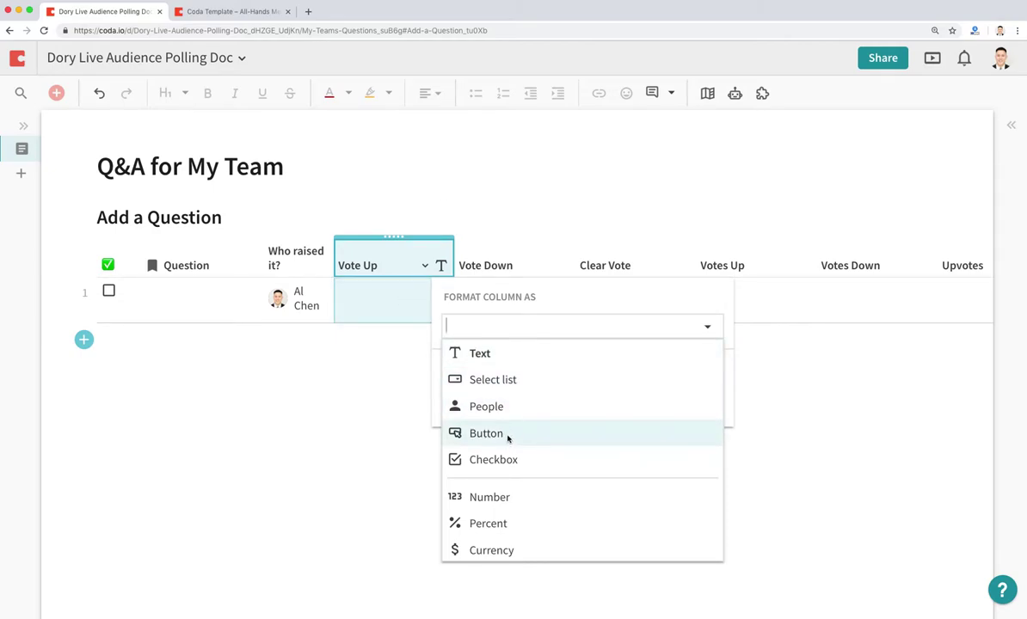
Format the Vote Up column as Button and replace its label text with the 👍 emoji.
click(507, 441)
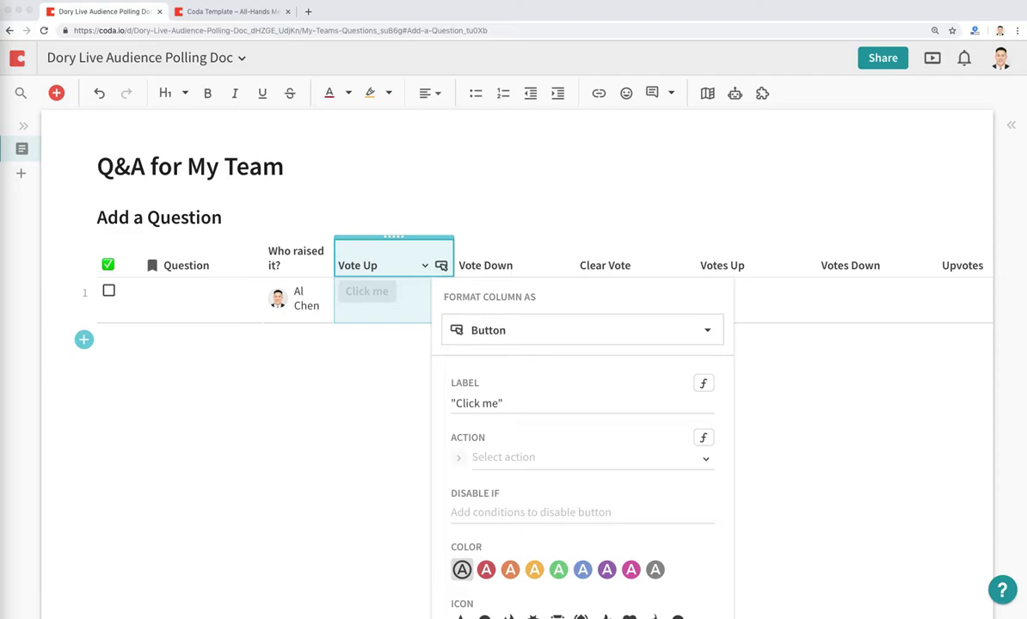
click(506, 402)
key(BackSpace)
key(BackSpace)
key(BackSpace)
key(BackSpace)
key(BackSpace)
key(BackSpace)
key(BackSpace)
key(BackSpace)
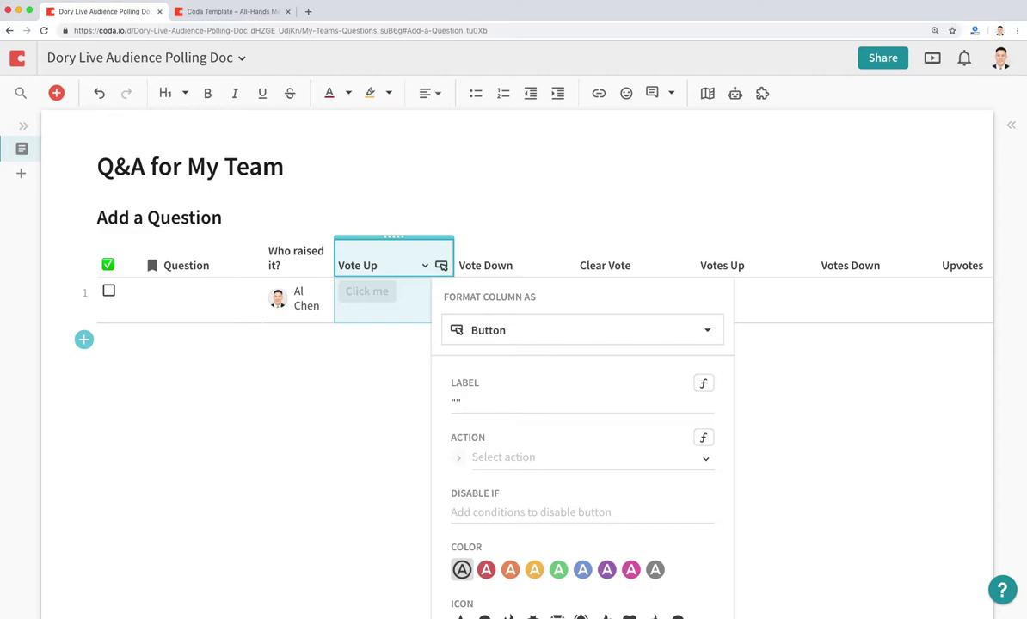
key(ctrl+super+space)
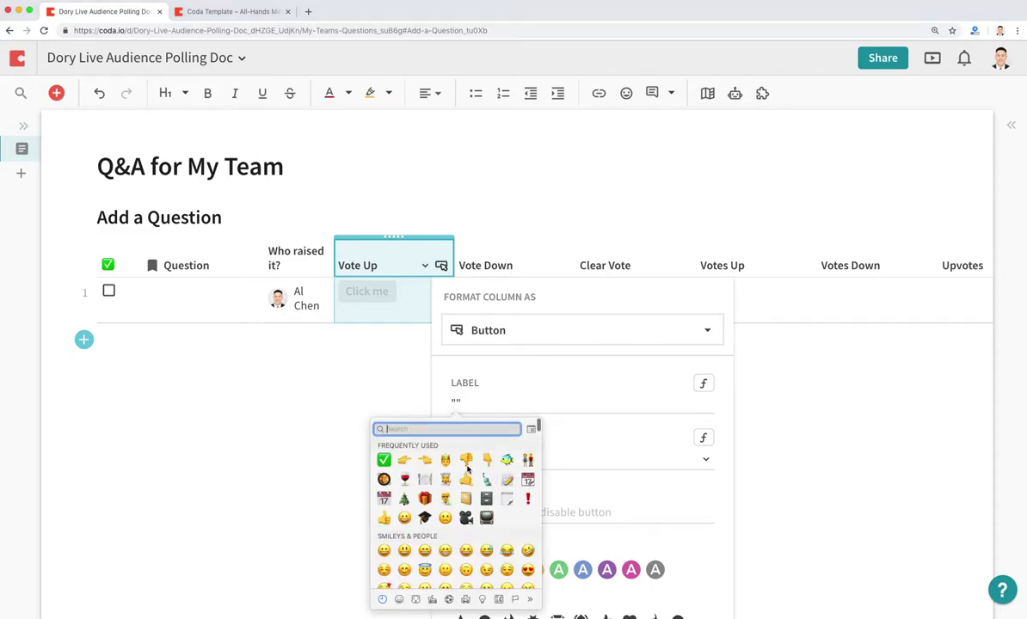
text(thumb)
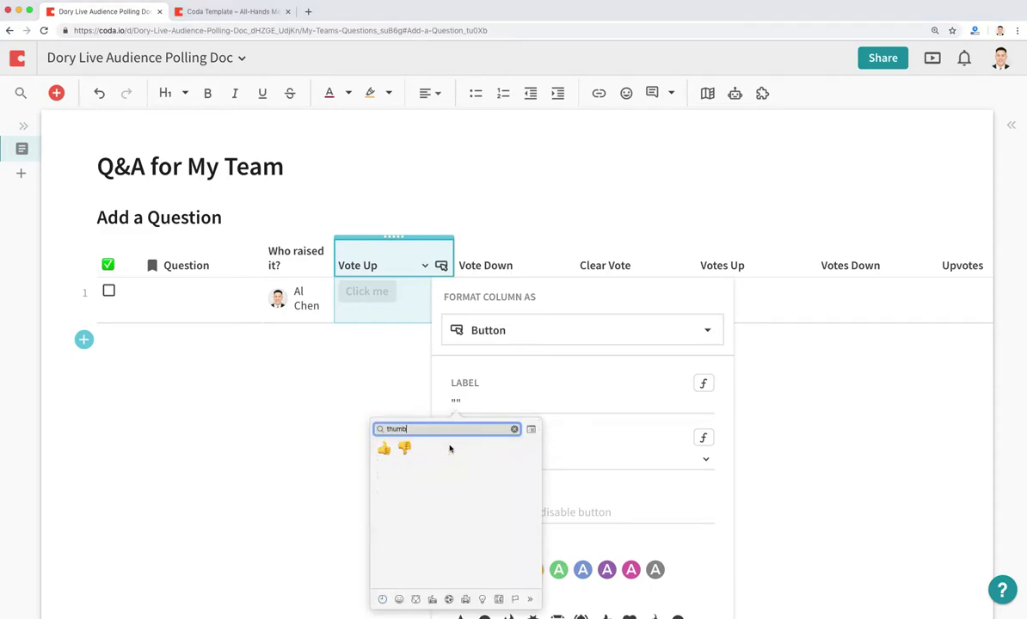
click(384, 448)
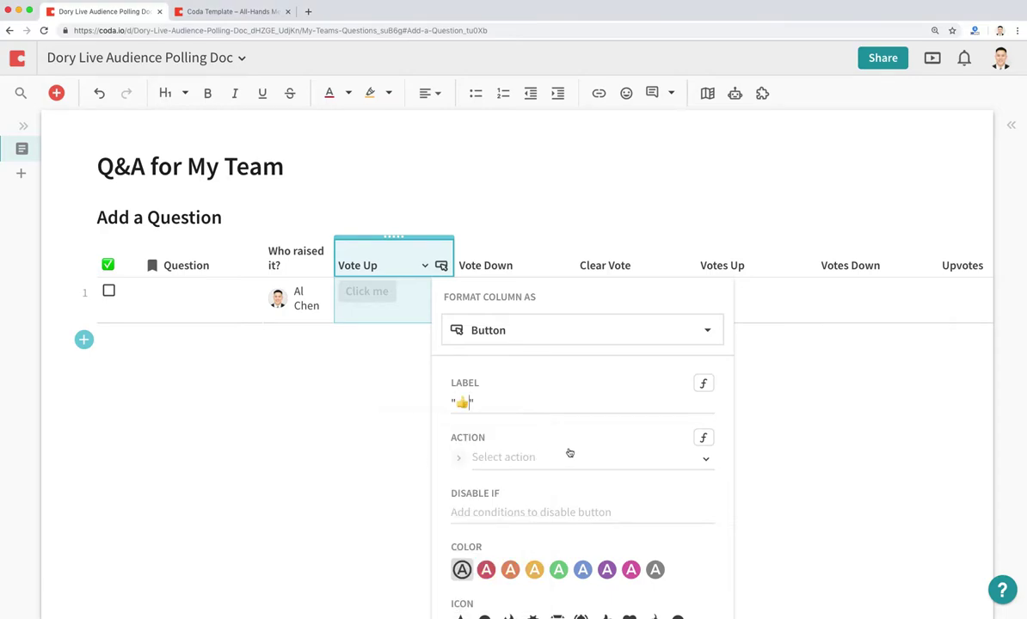
Set the Vote Up button's color to green.
scroll(555, 482, down, 2)
click(564, 529)
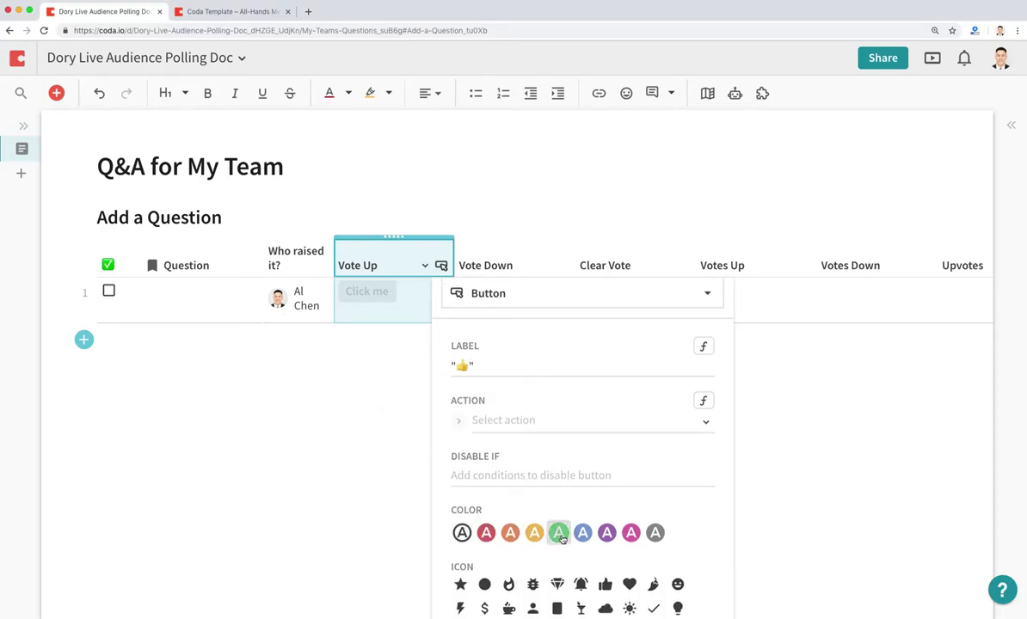
scroll(563, 516, down, 3)
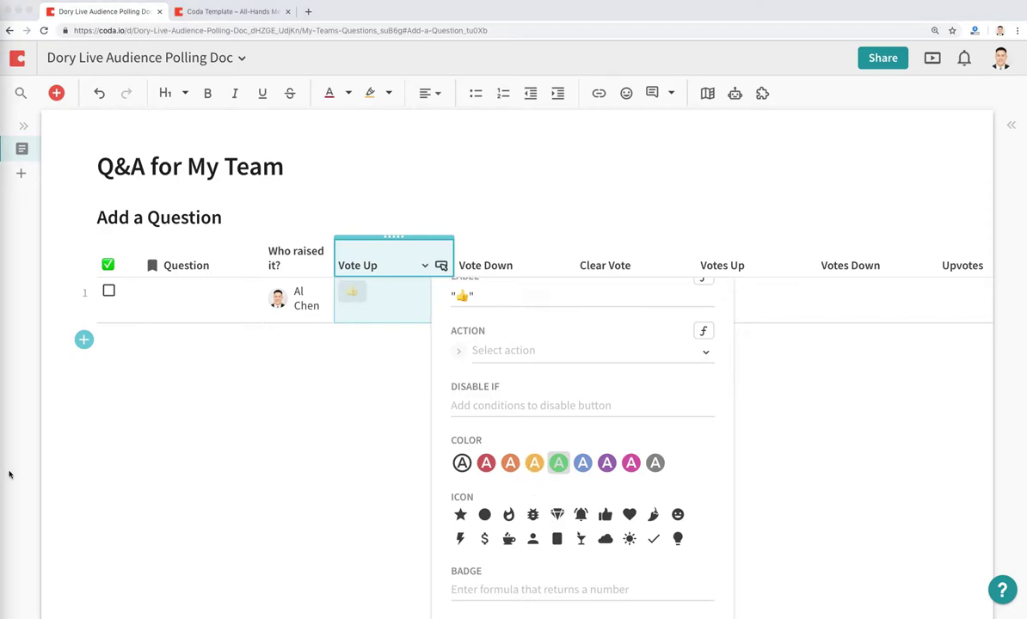
Set the Vote Up button's action to Modify rows on the Add a Question table.
click(530, 353)
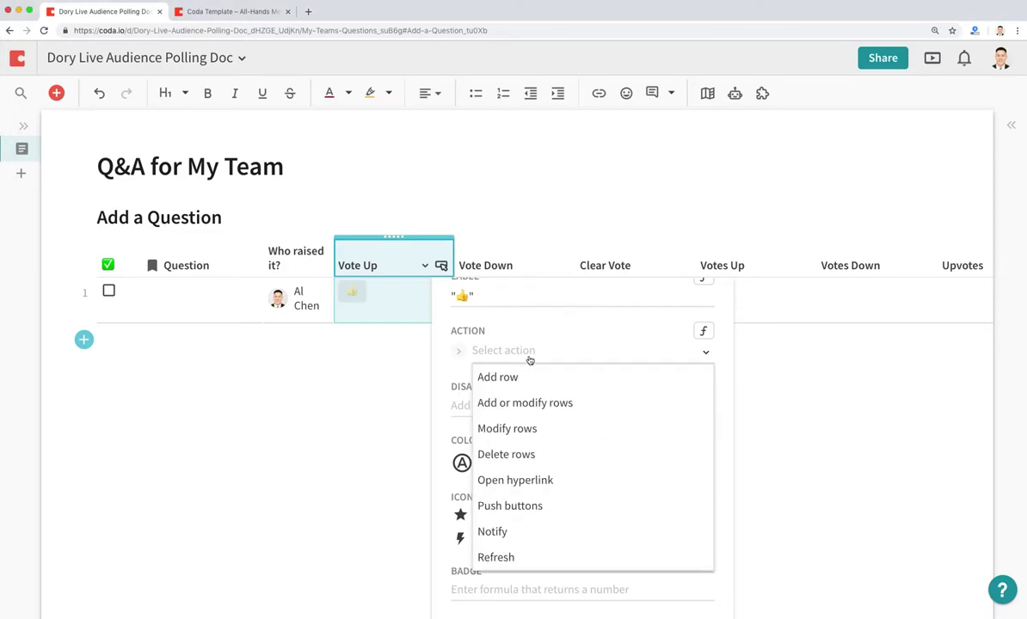
click(528, 427)
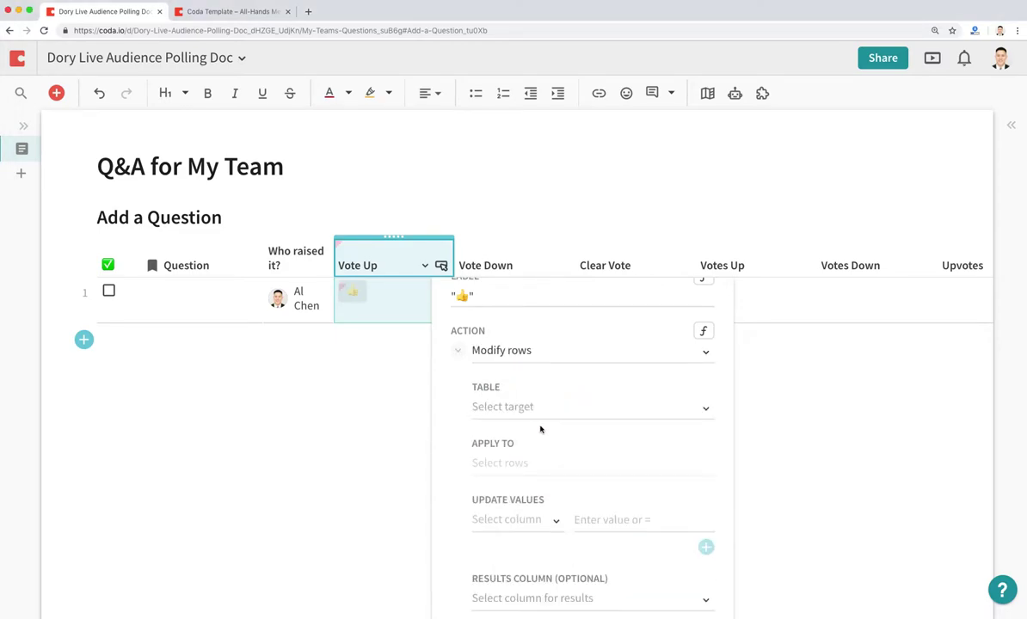
click(522, 409)
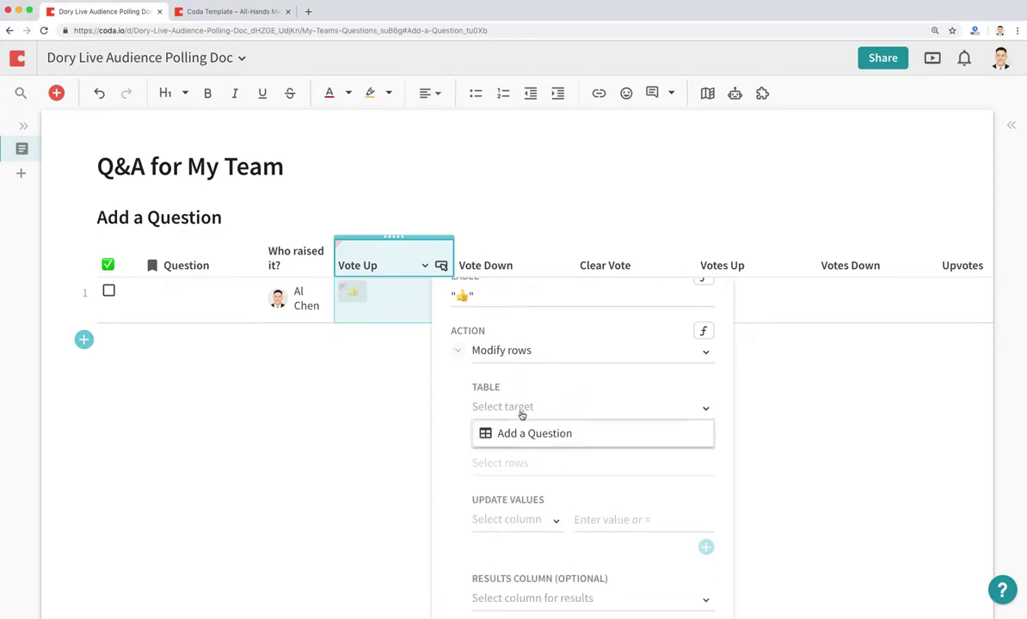
click(530, 433)
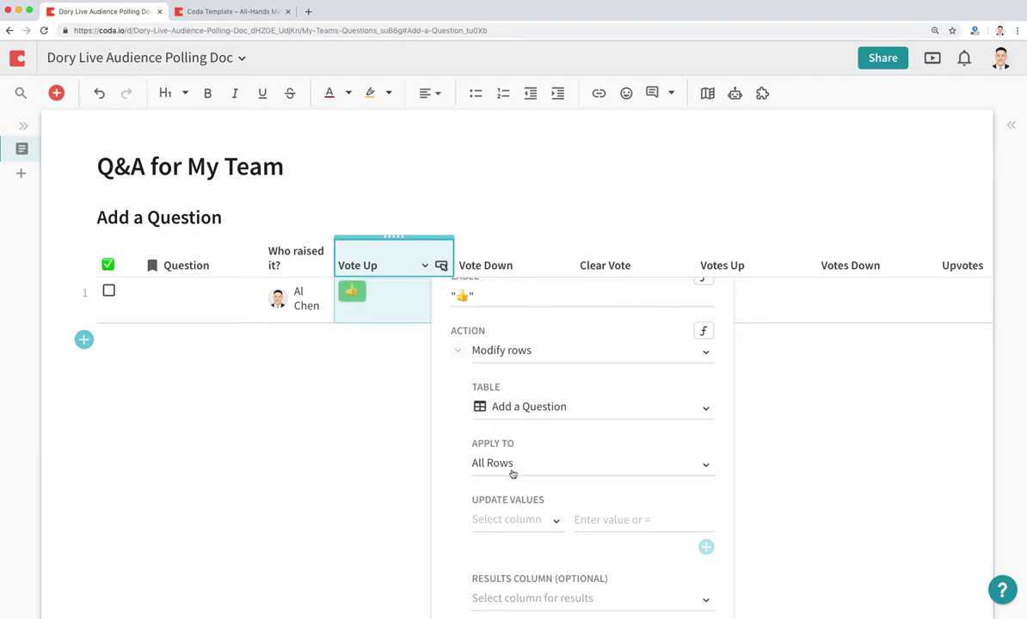
Apply the Vote Up button's action to This Row and choose Upvotes as the column to update.
click(513, 466)
click(523, 541)
click(555, 519)
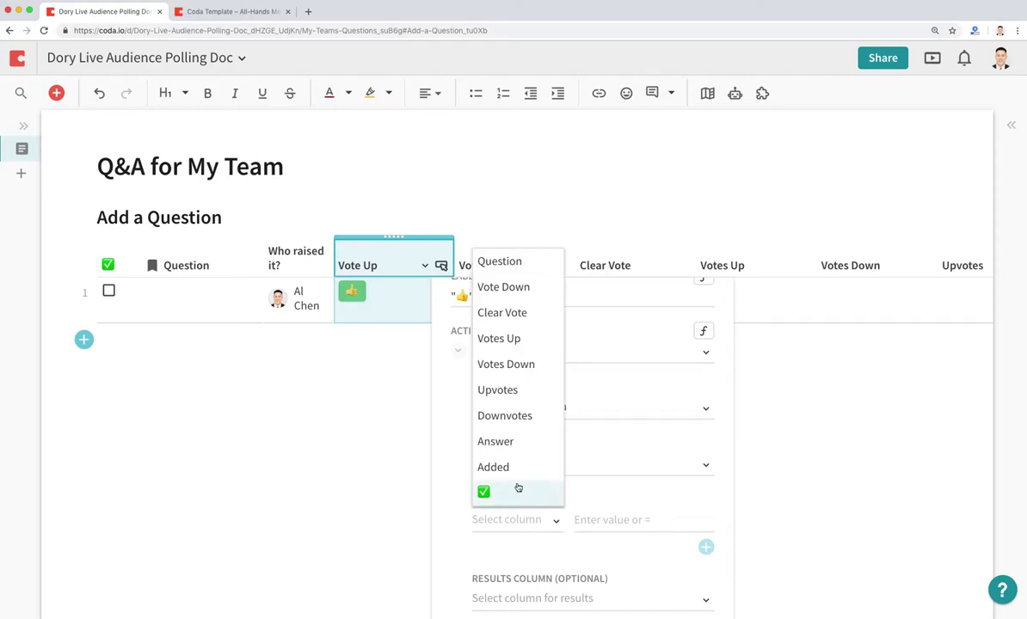
click(507, 391)
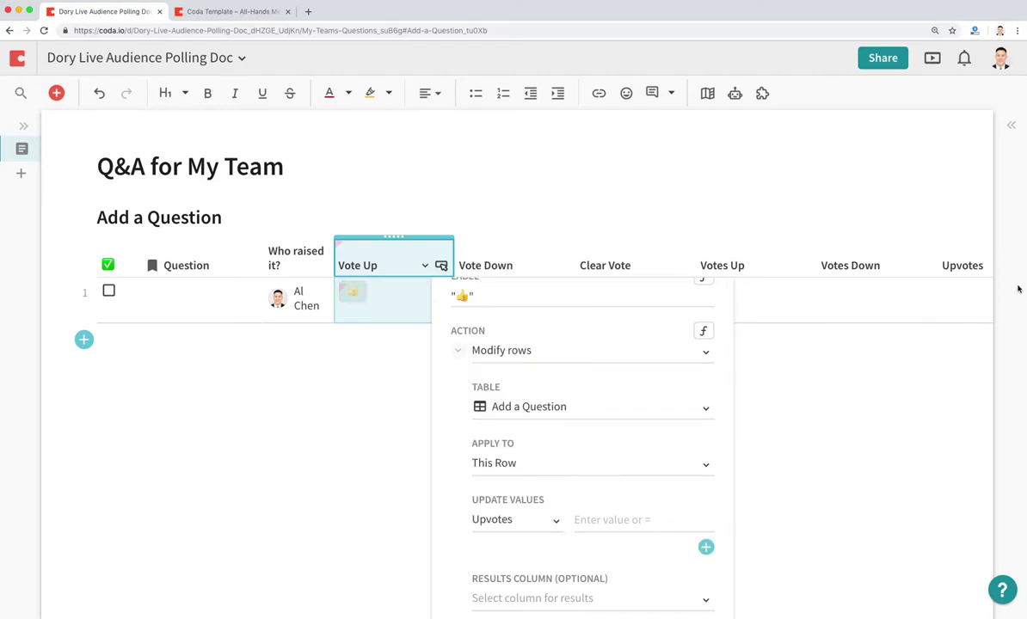
Set the new value for Upvotes in the button action to the formula Splice(thisRow.Upvotes,0,0,User()).
click(603, 520)
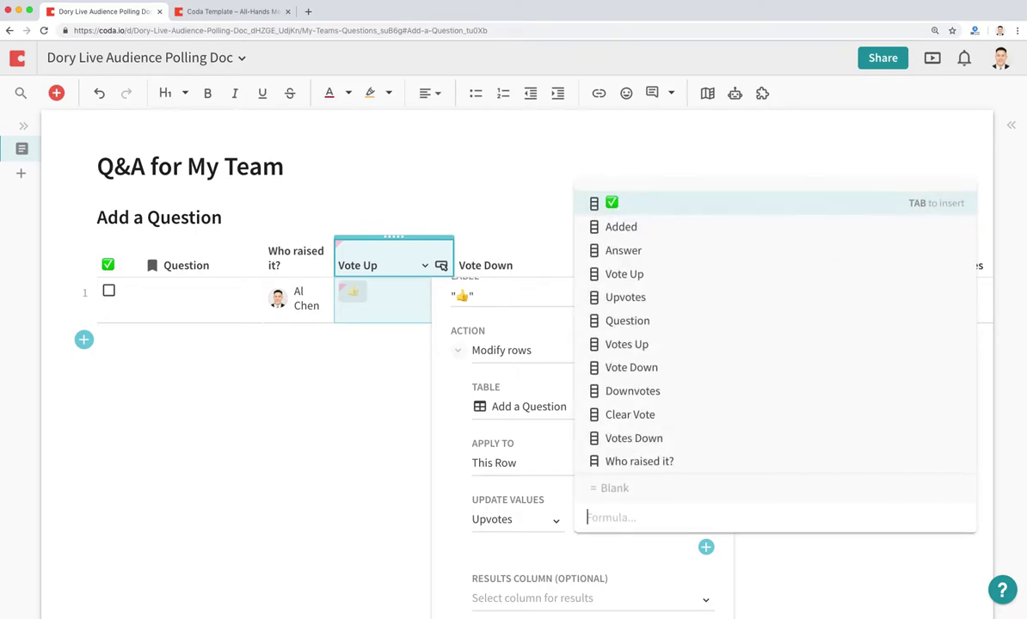
text(split)
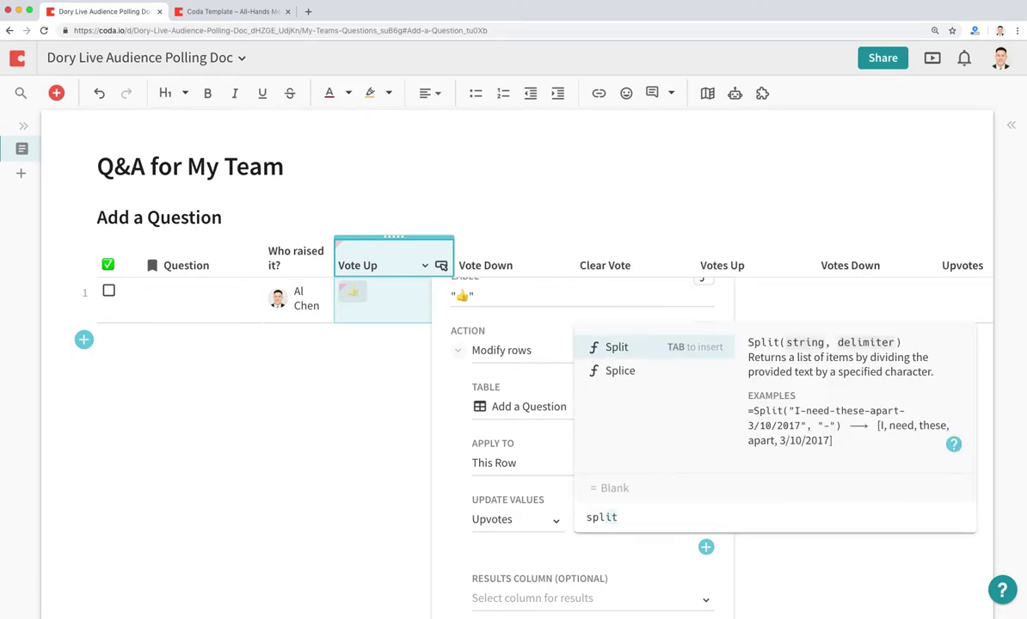
key(BackSpace)
text(ce)
key(Tab)
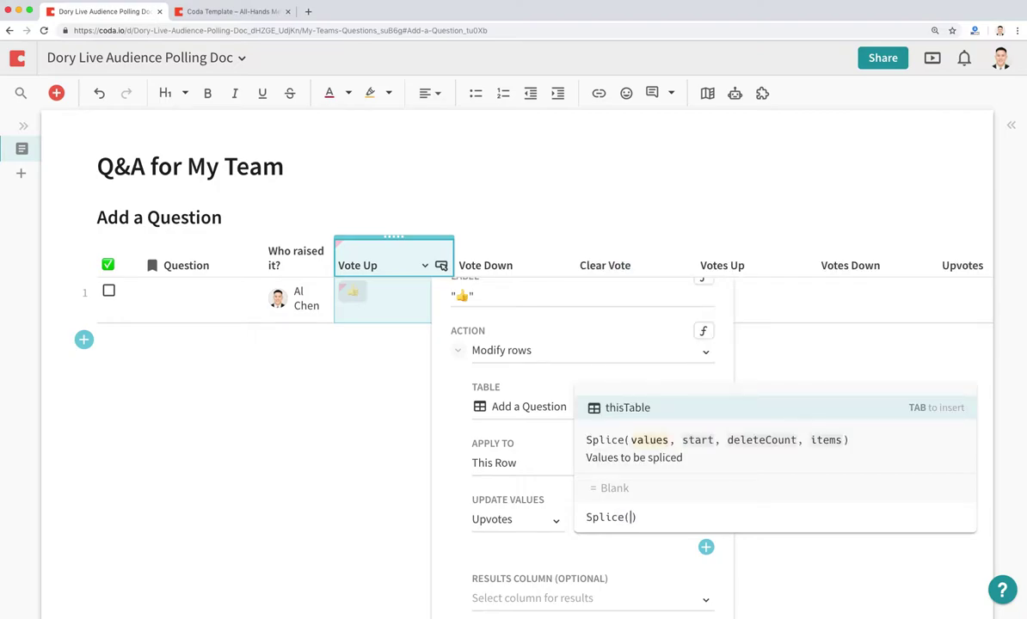
text(thisRow)
text(.Upvotes)
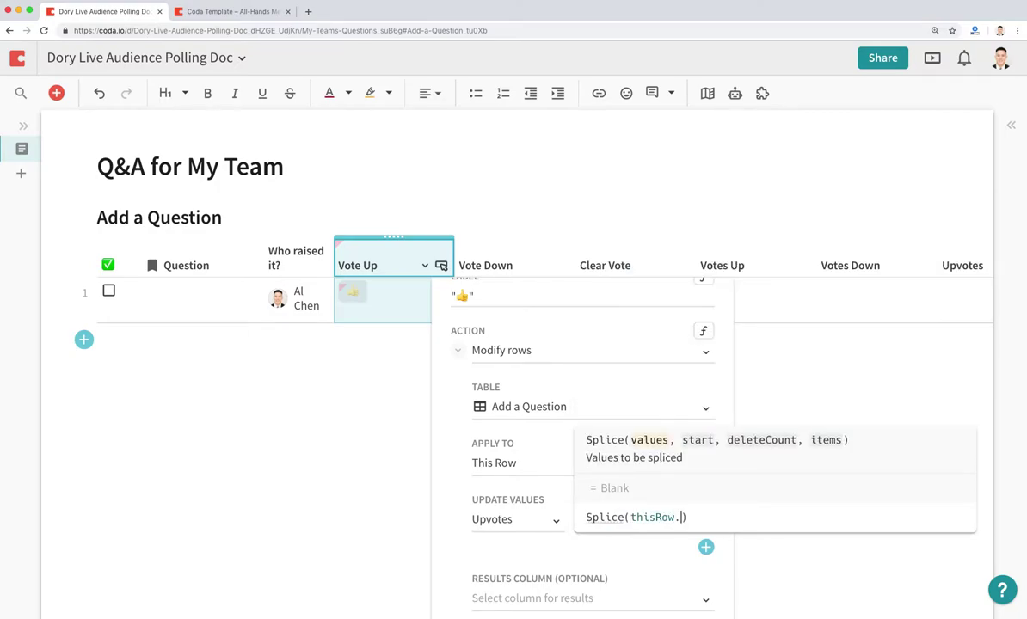
text(,0,0,)
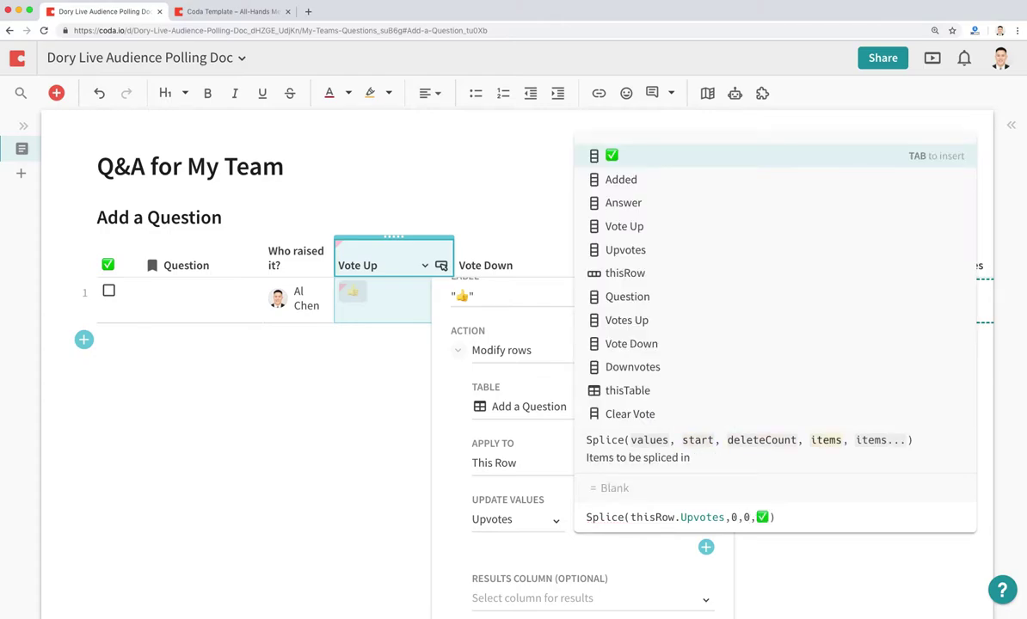
text(User)
key(Tab)
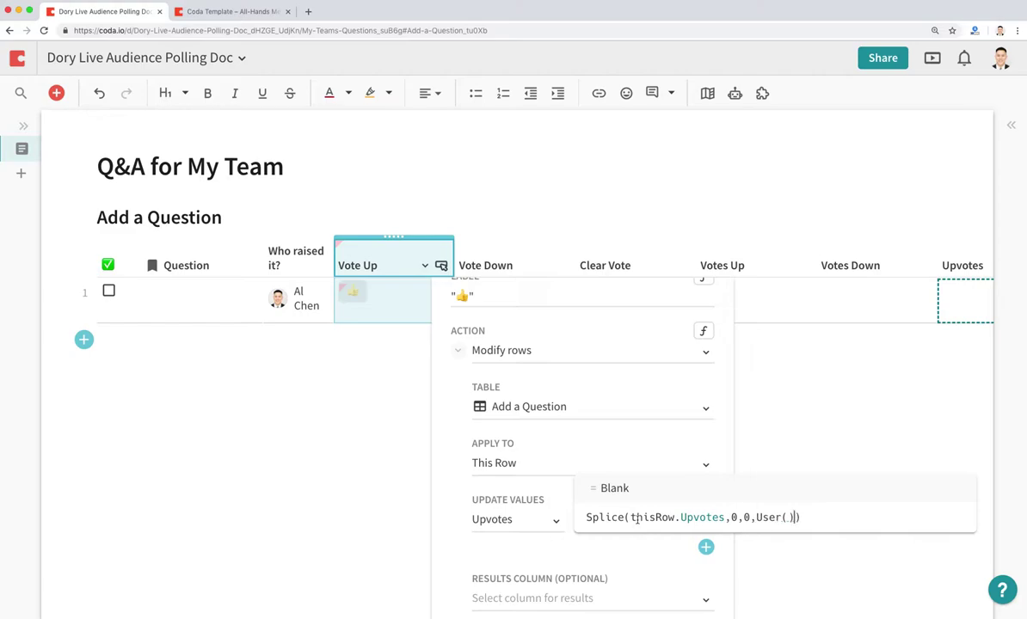
mouse_move(606, 516)
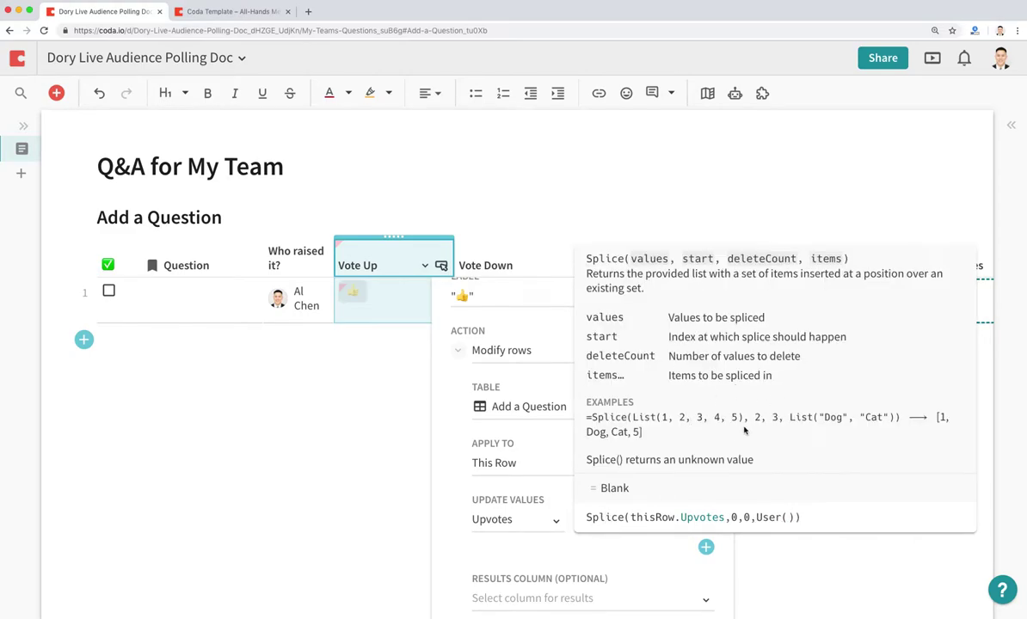
click(662, 517)
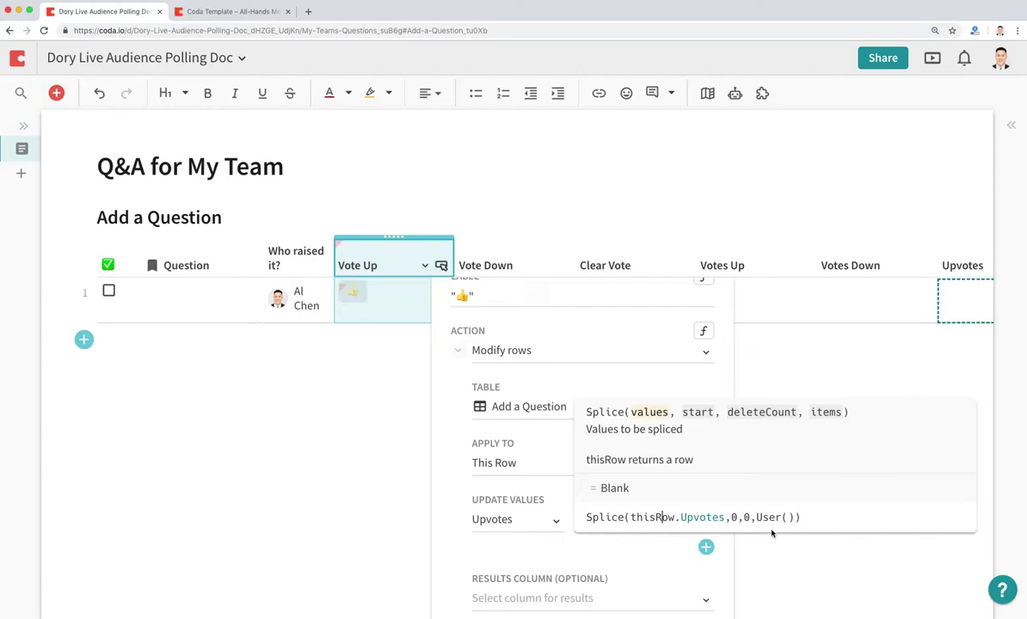
key(Return)
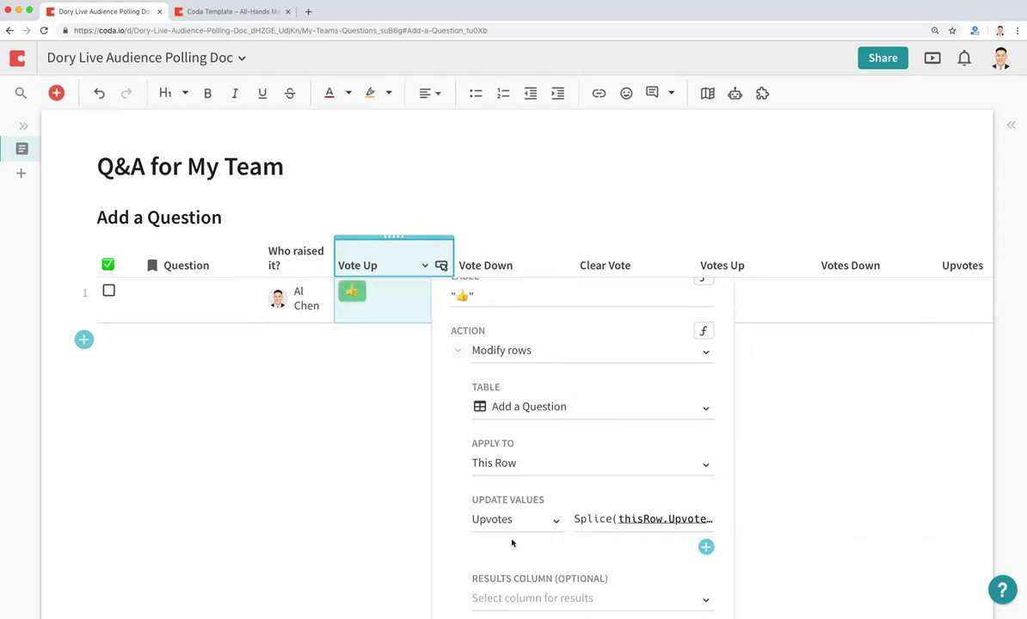
Enter thisRow.Downvotes.Contains(User()) as the Vote Up button's disable condition.
scroll(513, 542, down, 3)
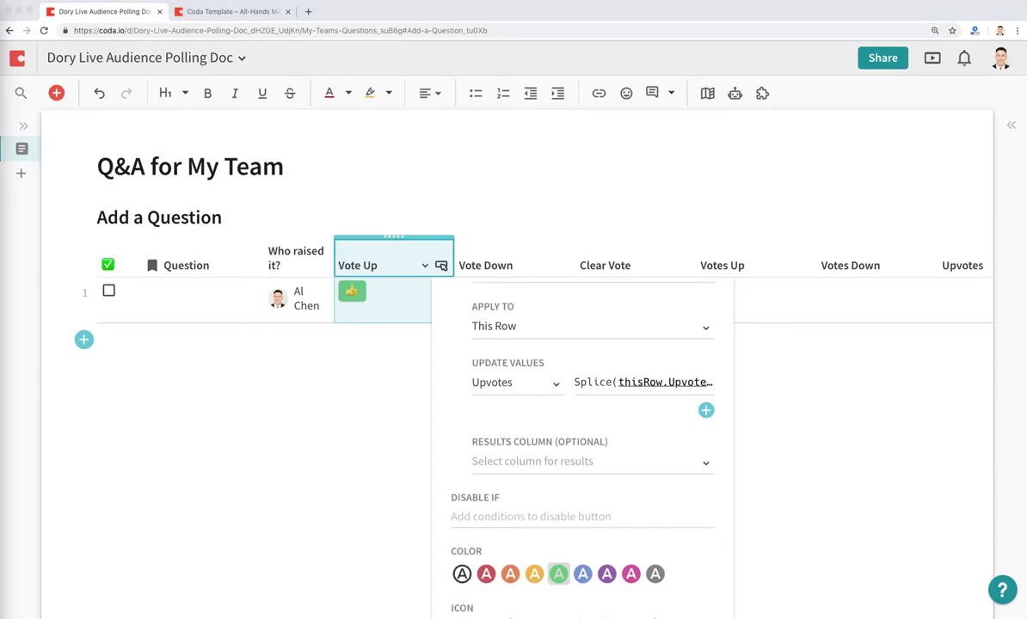
click(549, 517)
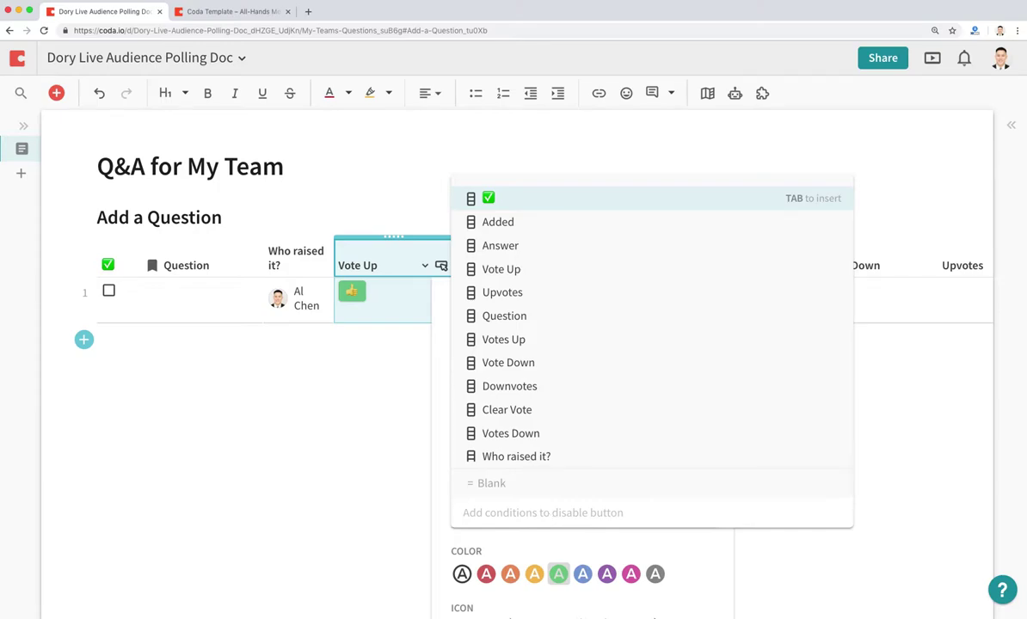
text(thisRow.Downvotes)
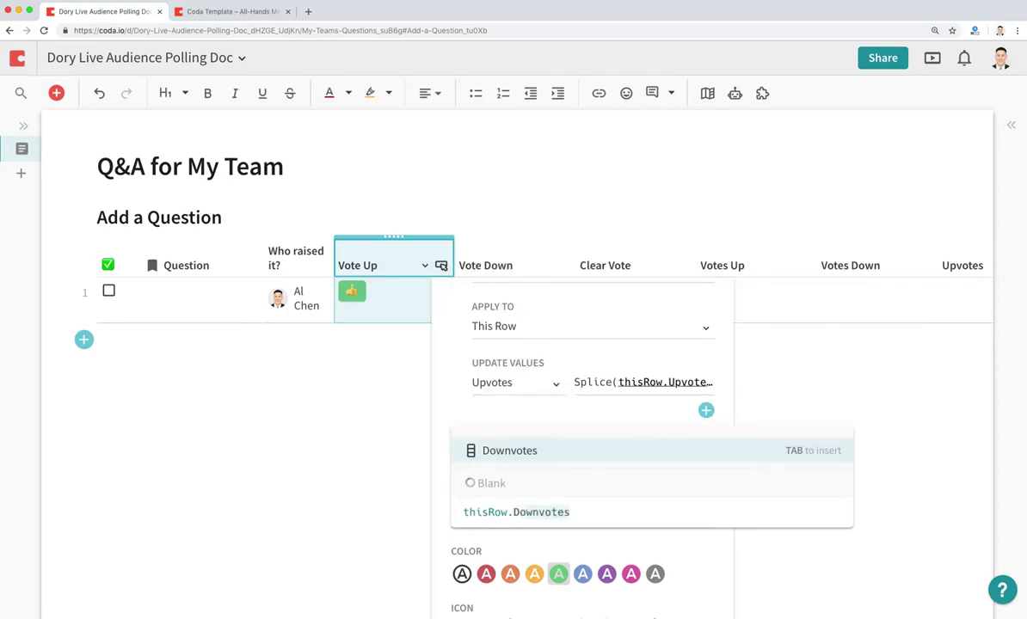
key(BackSpace)
key(BackSpace)
key(BackSpace)
key(BackSpace)
key(BackSpace)
key(BackSpace)
key(BackSpace)
key(BackSpace)
key(BackSpace)
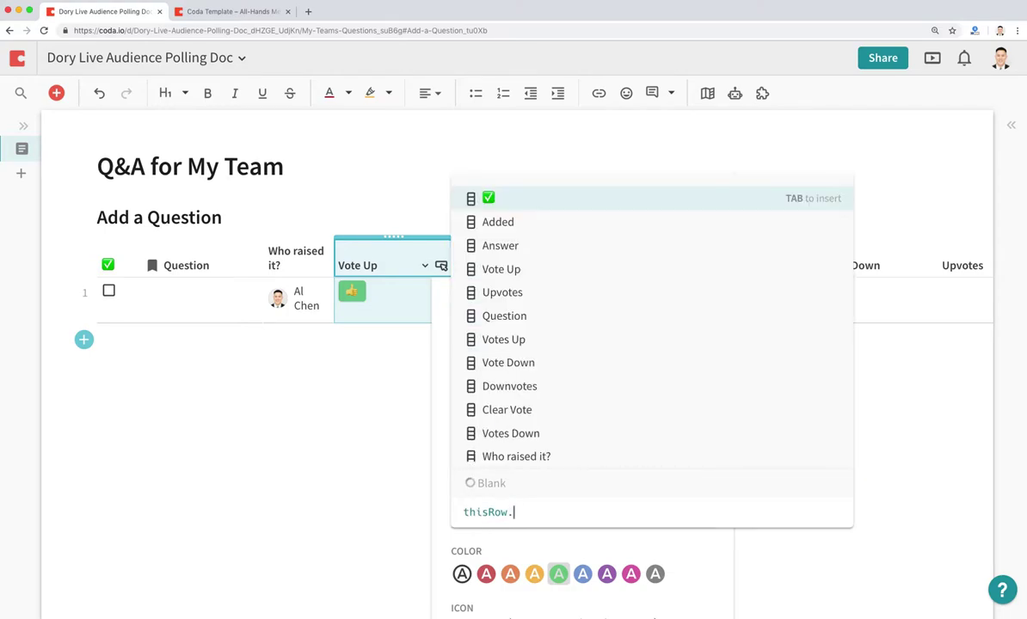
text(Downvotes.contains)
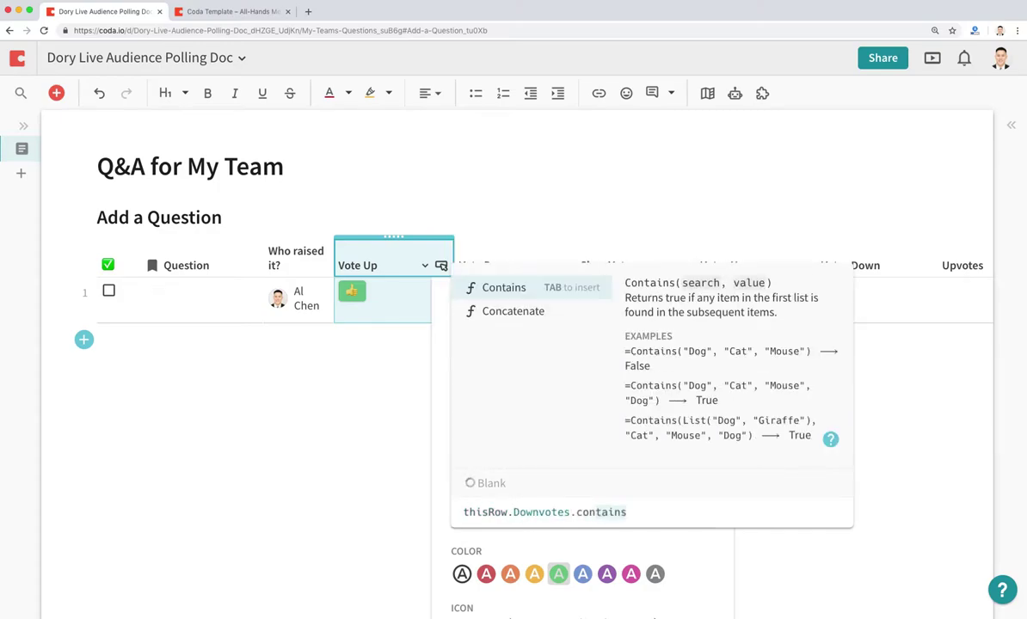
key(Tab)
text(User()) )
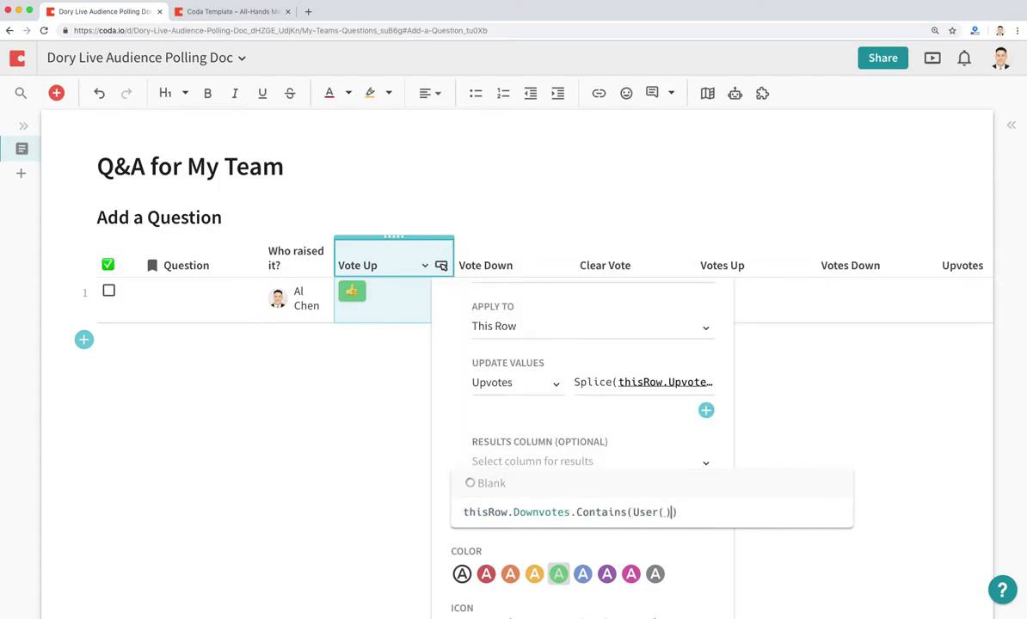
Extend the Vote Up button's disable condition with OR thisRow.Upvotes.Contains(User()) and apply it.
text(OR thisRow)
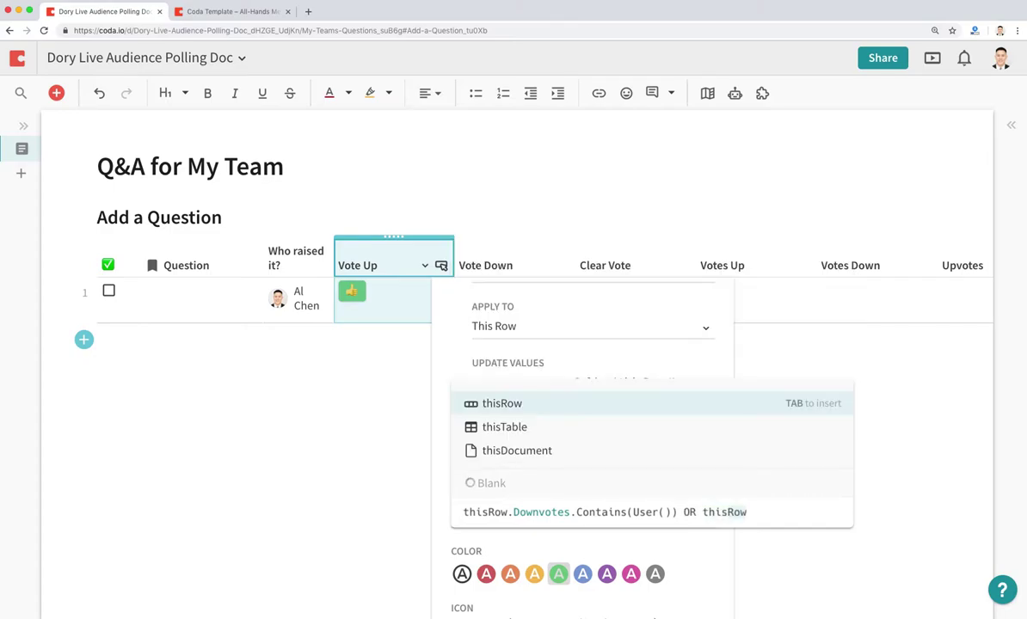
text(.up)
key(Tab)
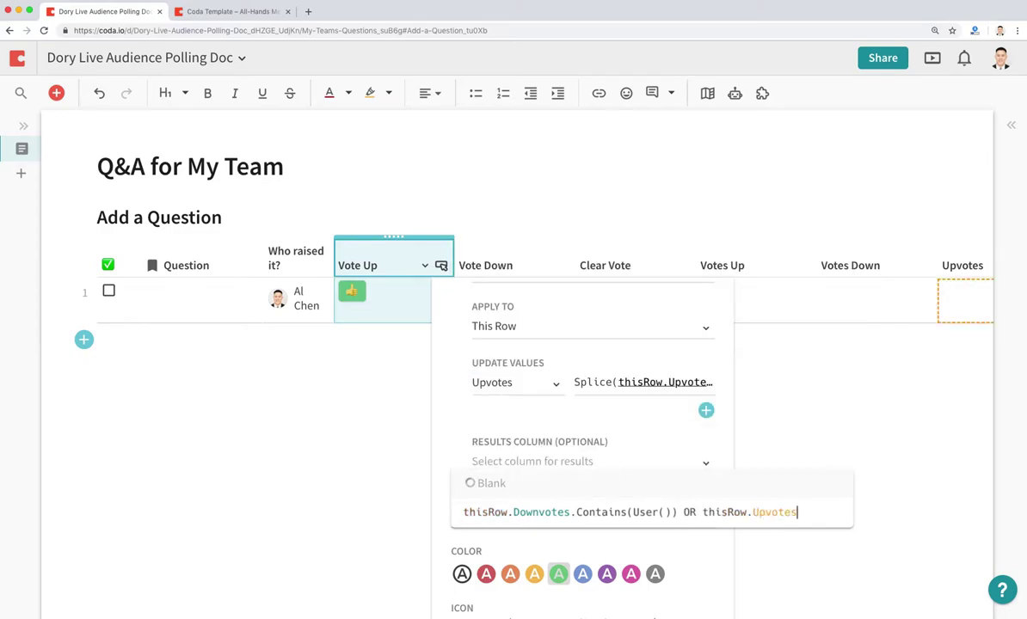
text(.con)
key(Tab)
key(BackSpace)
key(BackSpace)
key(BackSpace)
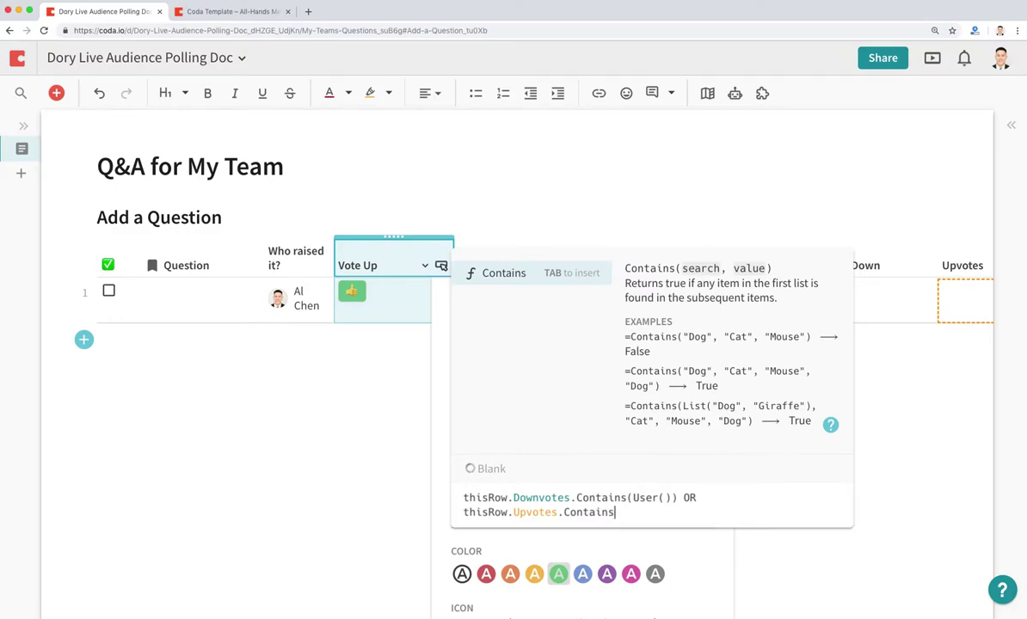
key(Tab)
text(User)
key(Tab)
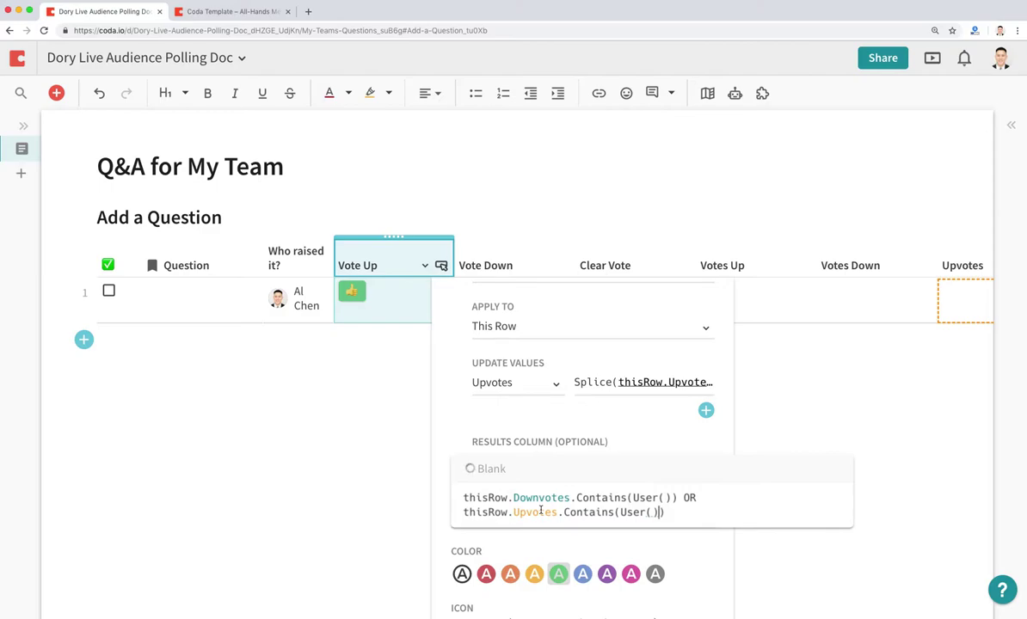
key(Return)
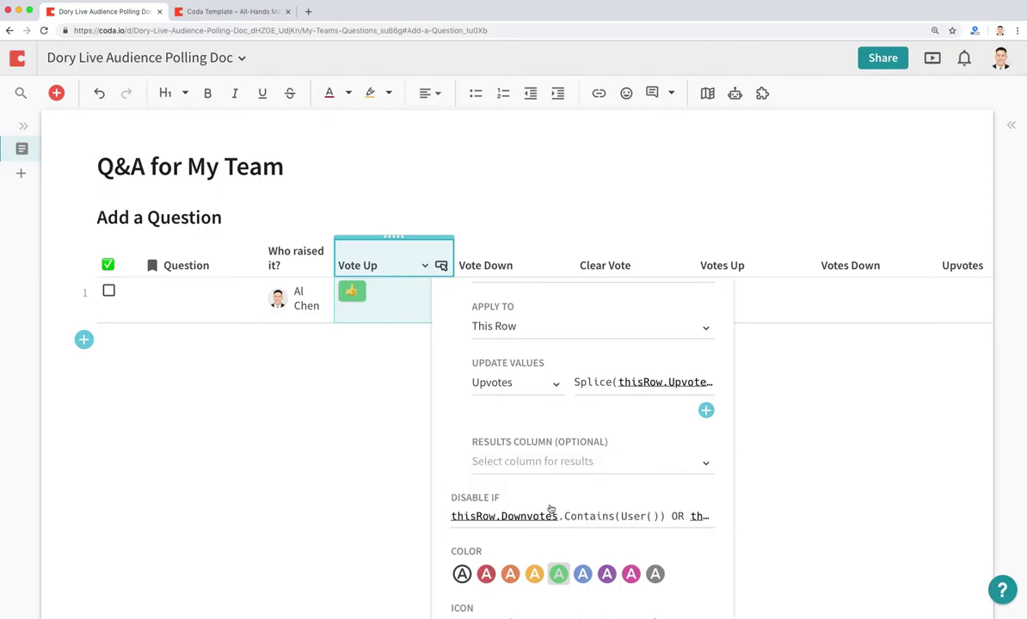
Close the Vote Up column's format settings and narrow the column to fit its button.
scroll(609, 483, up, 5)
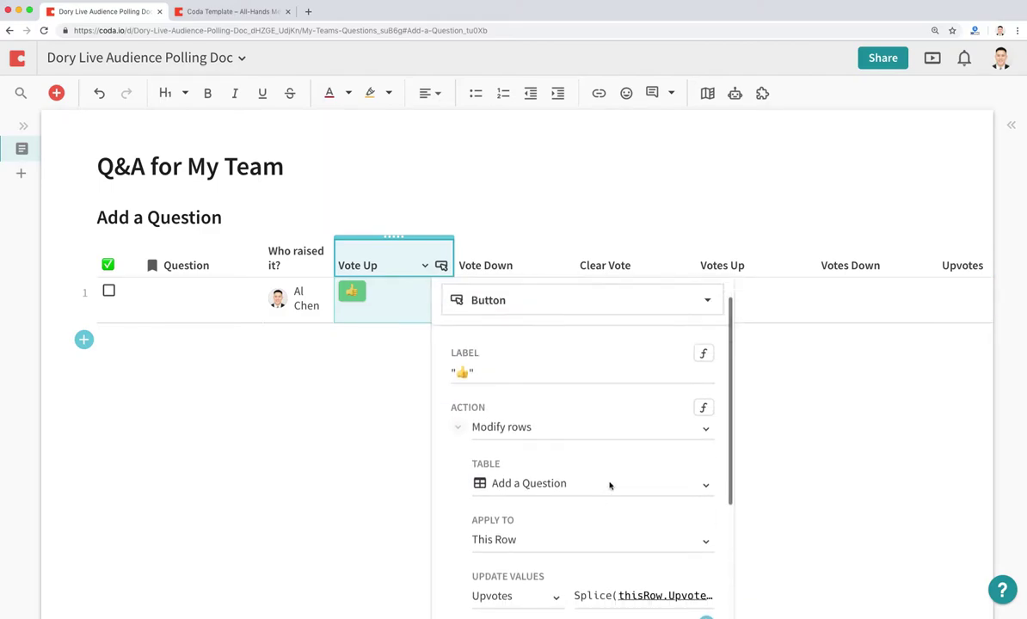
click(779, 413)
drag(451, 264, 368, 266)
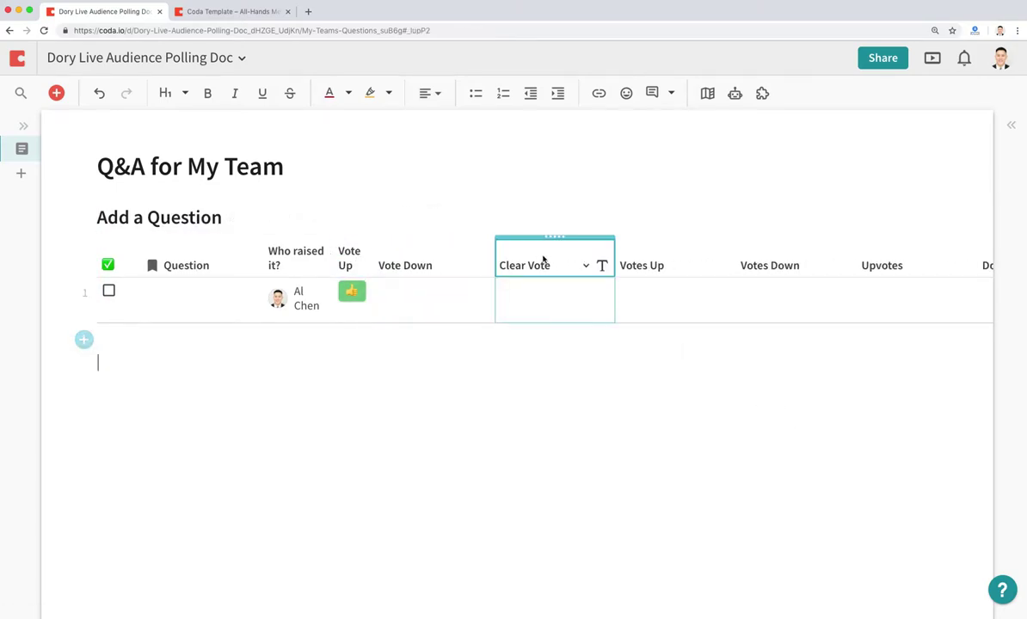
Test the Vote Up button on row 1 and check the Upvotes column.
click(352, 291)
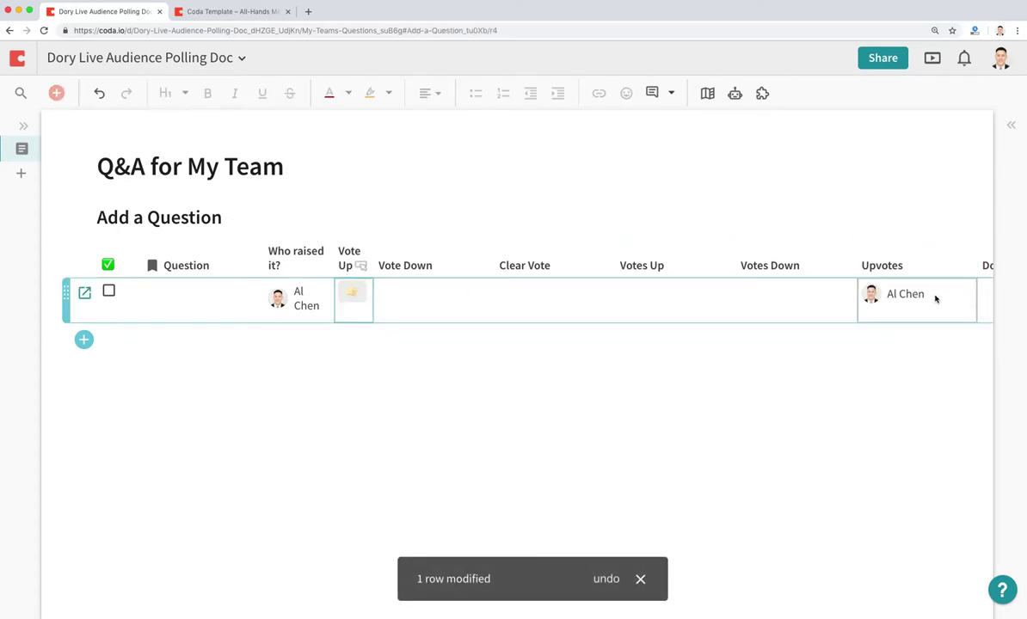
click(899, 269)
click(46, 392)
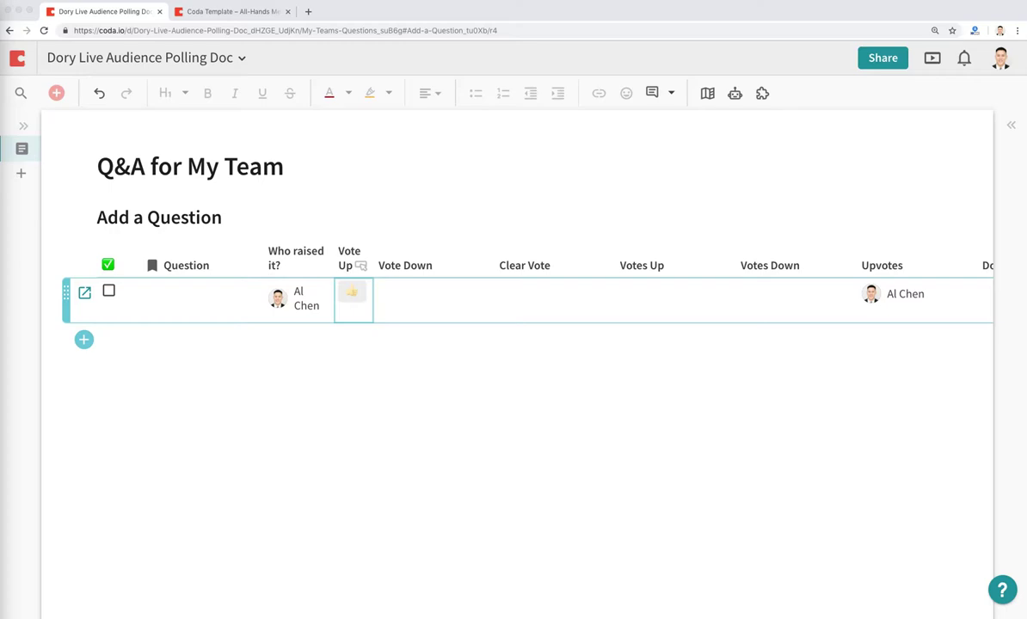
Format the Upvotes column as People, with notifications when added off and multiple selections allowed.
click(961, 269)
click(964, 268)
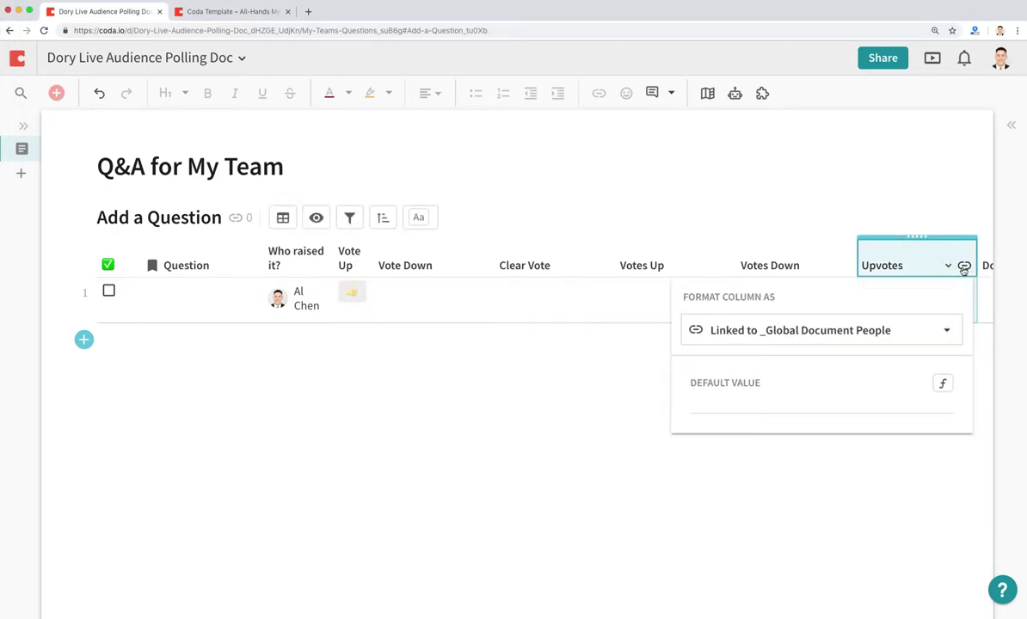
click(910, 335)
click(831, 433)
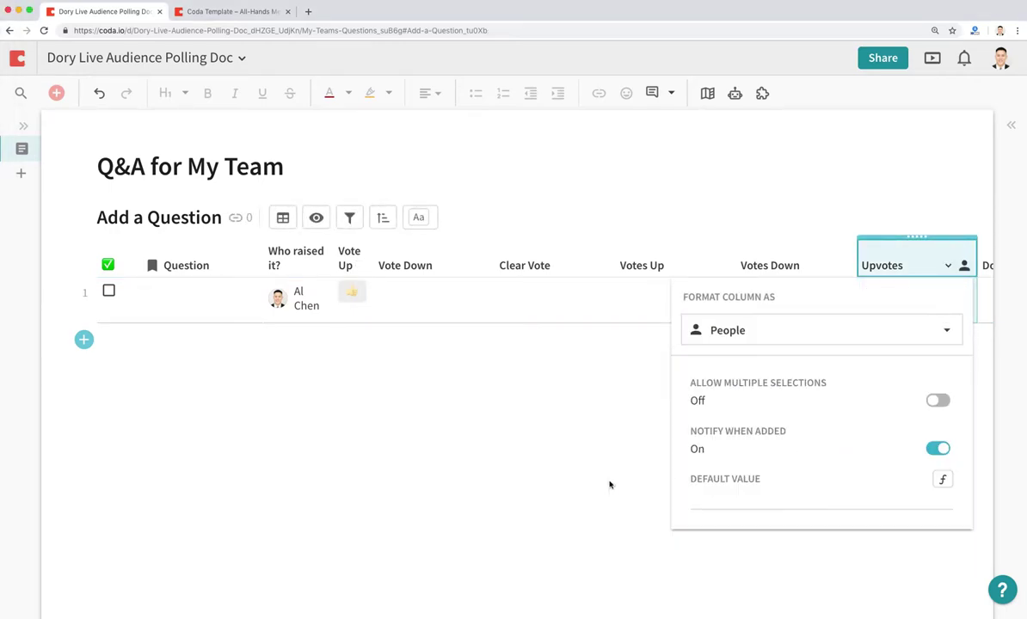
click(941, 449)
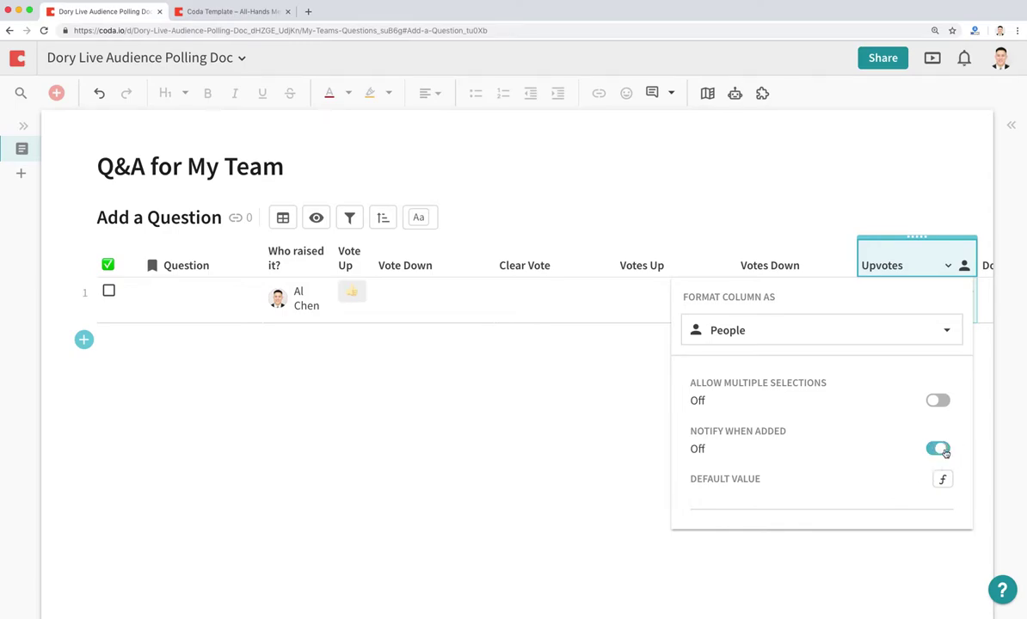
click(937, 400)
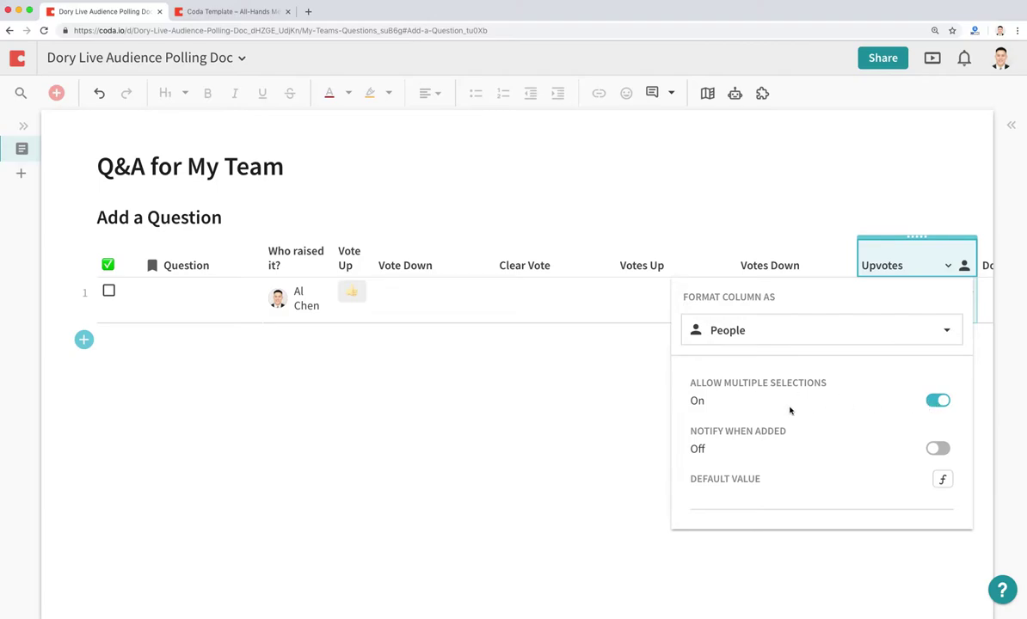
click(559, 454)
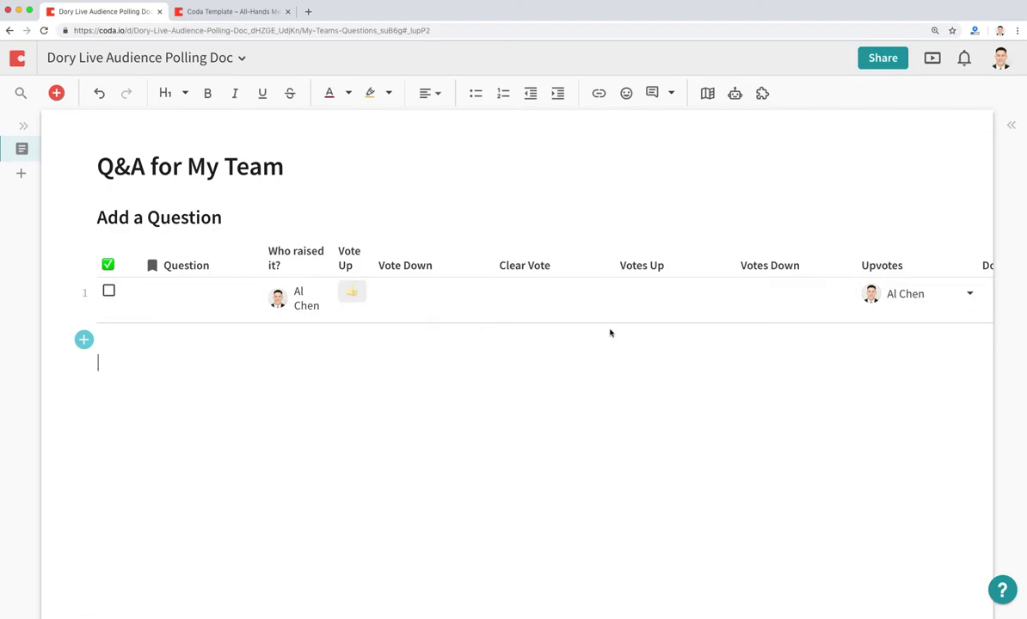
Clear the Upvotes cell in row 1 and run the row's Vote Up button again.
click(890, 307)
key(Delete)
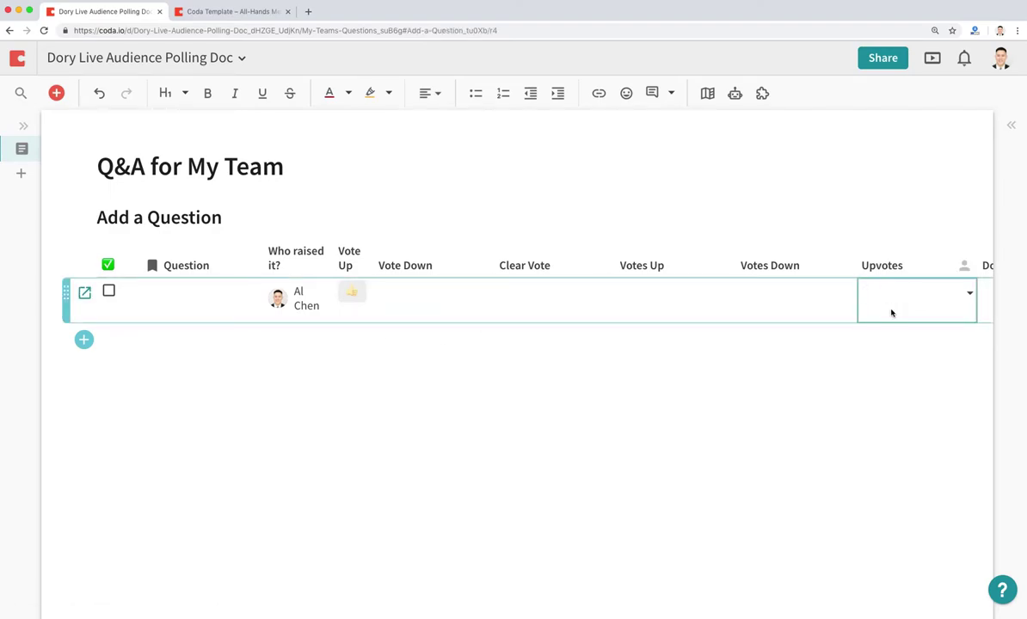
click(359, 296)
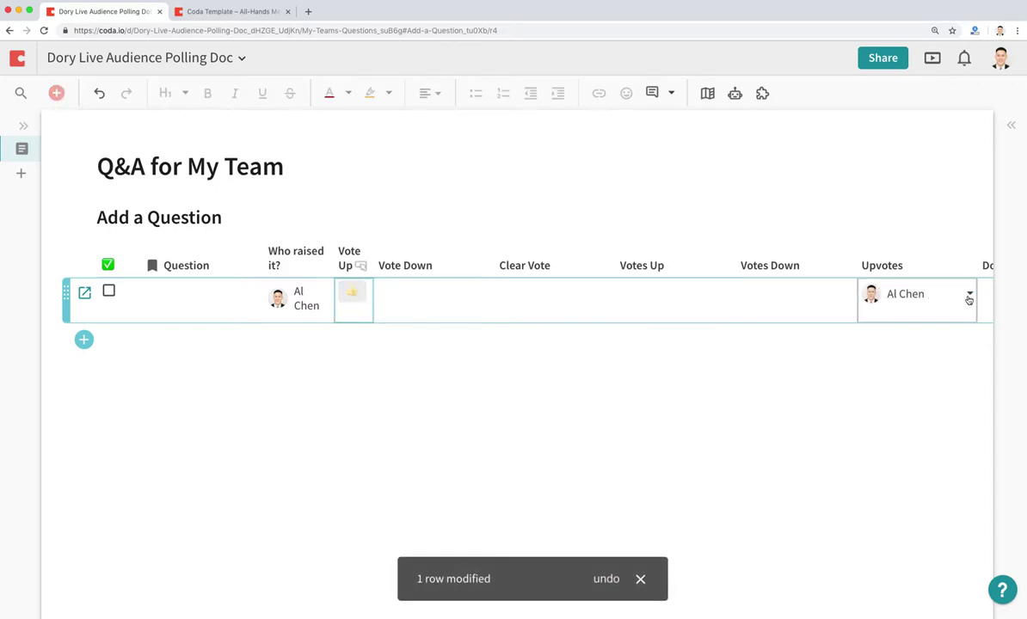
Add two more people to the Upvotes cell in row 1.
click(969, 293)
click(926, 362)
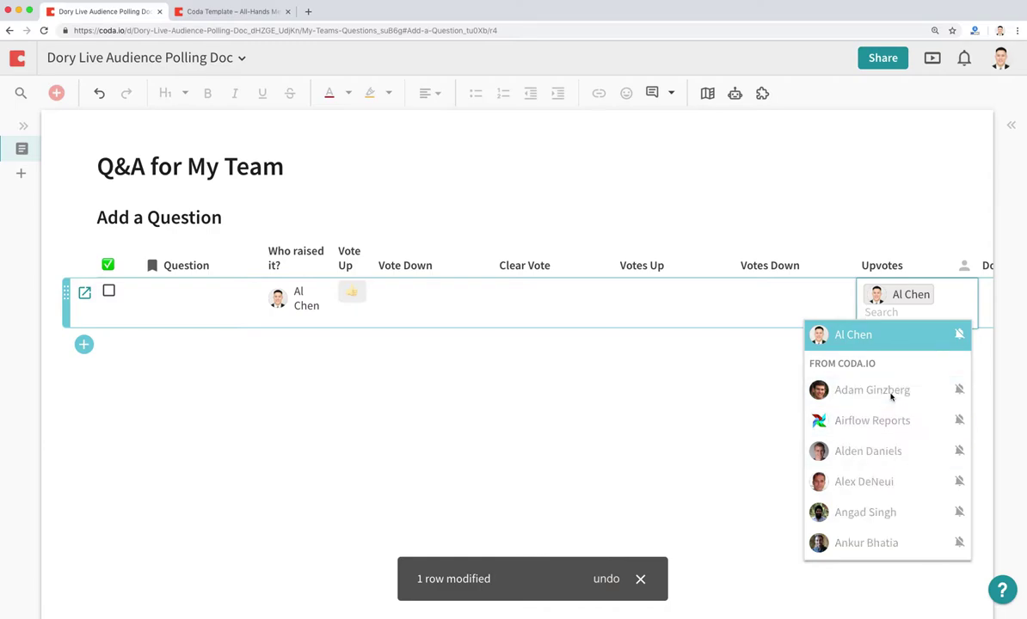
click(893, 391)
click(896, 503)
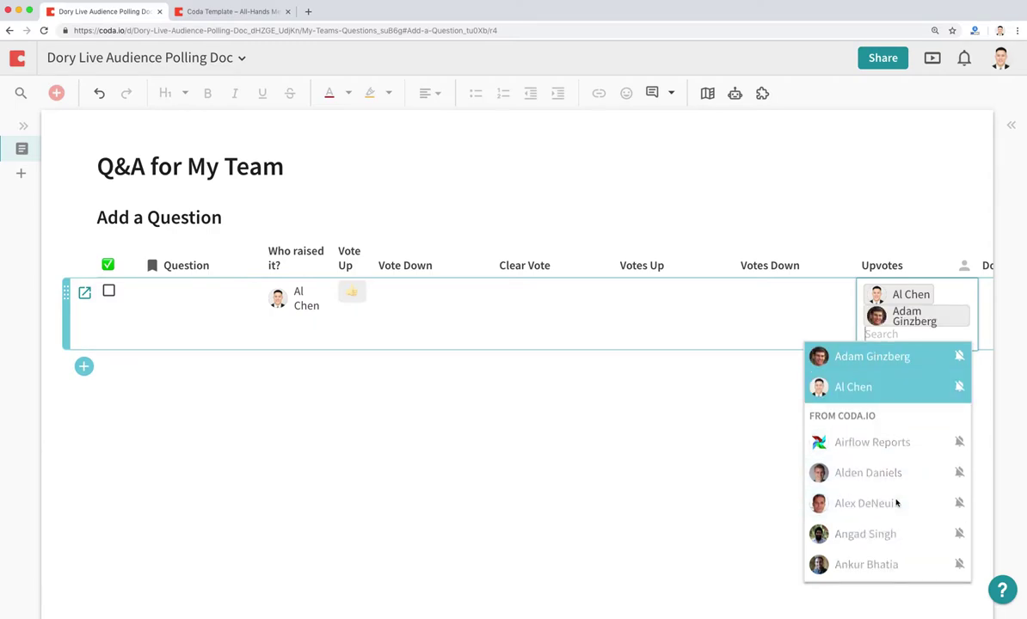
click(681, 434)
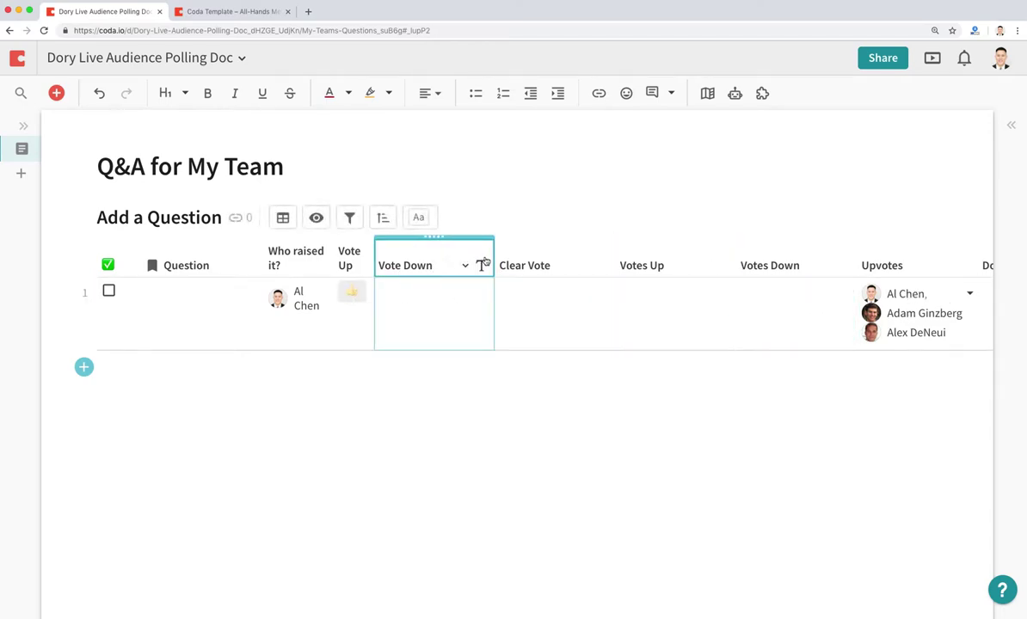
Format the Vote Down column as a Button with the label 👎.
click(481, 265)
click(522, 328)
click(542, 431)
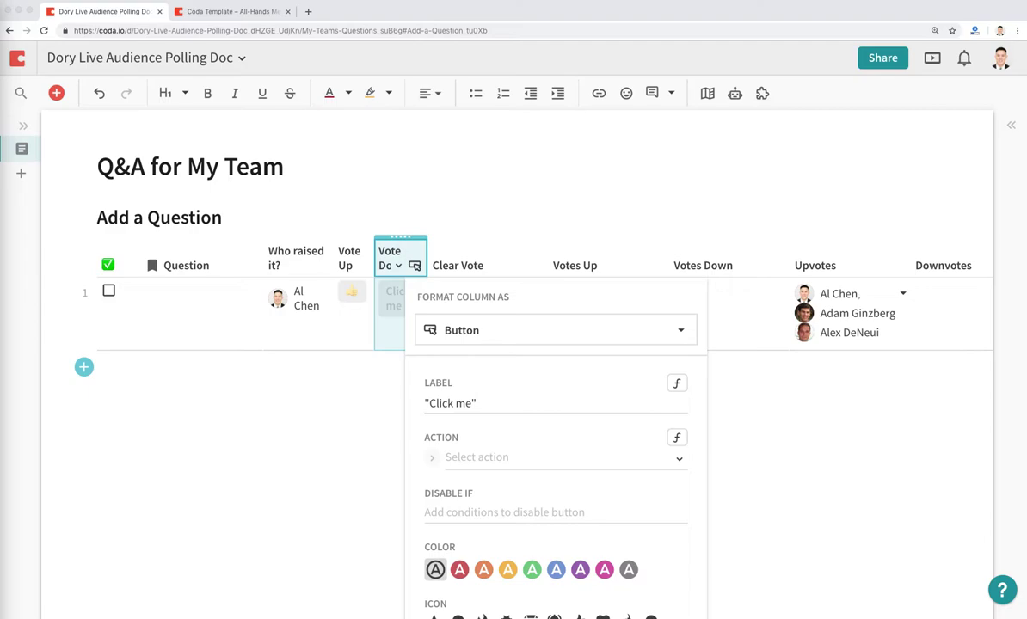
click(467, 405)
drag(472, 404, 428, 403)
text(👎)
click(436, 436)
Set the Vote Down button's action to Modify rows in the Add a Question table, applied to This Row.
click(511, 457)
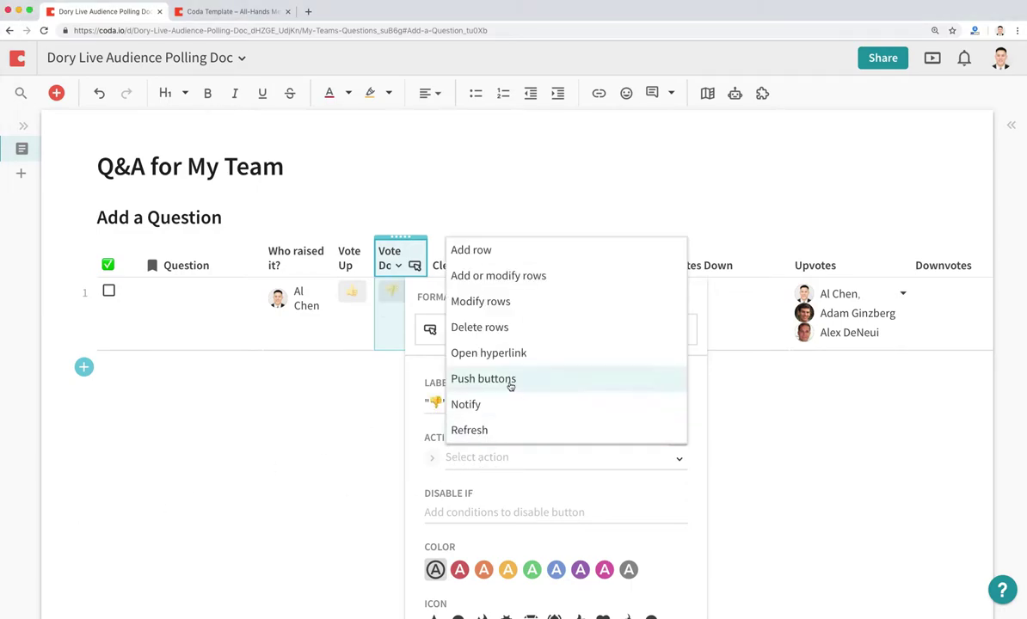
click(480, 301)
scroll(509, 397, down, 2)
click(514, 436)
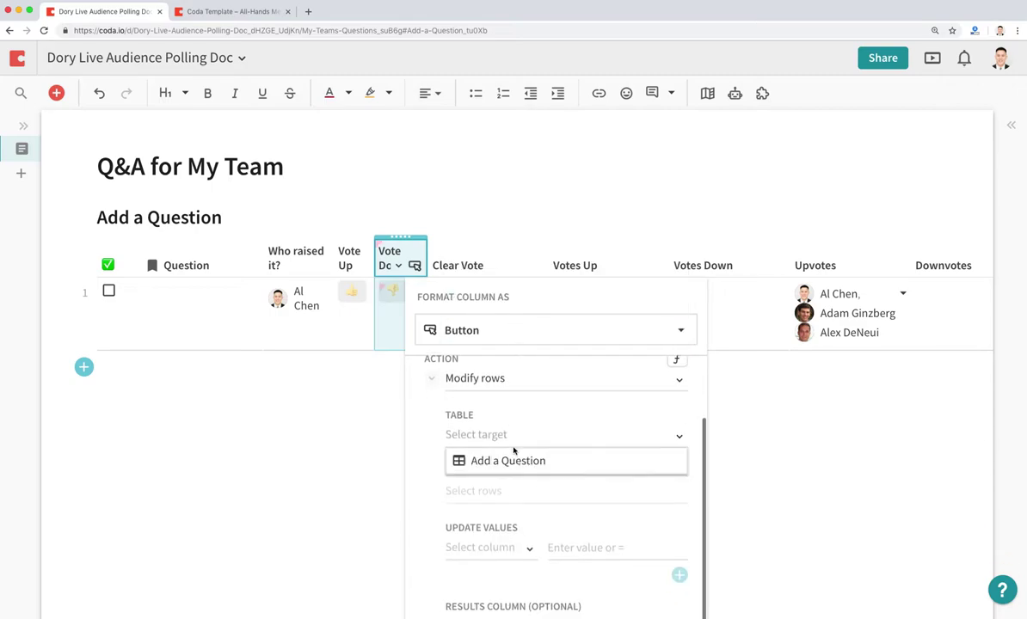
click(508, 460)
click(509, 492)
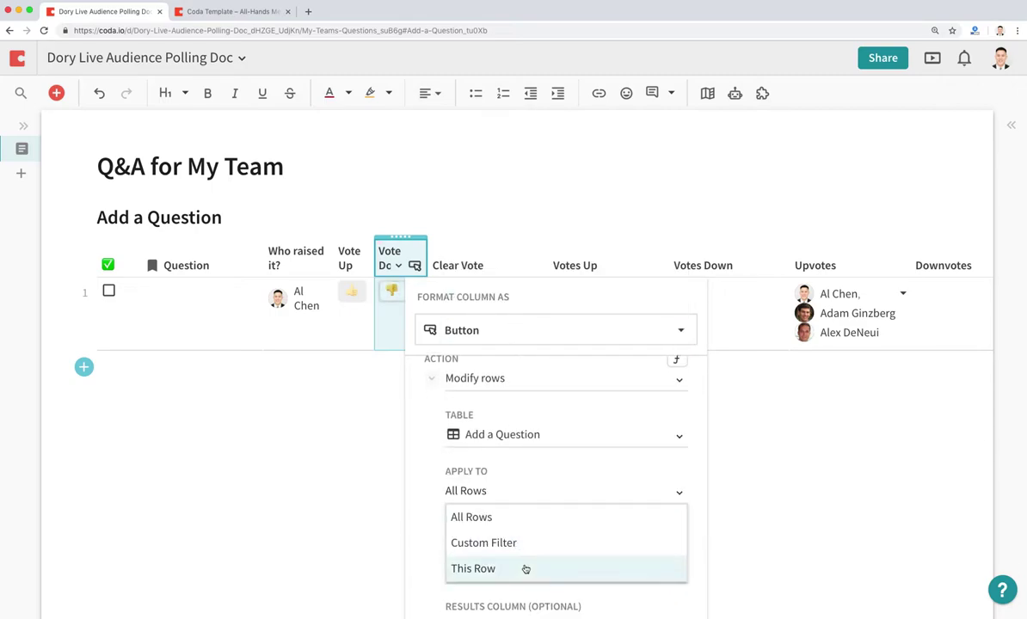
click(525, 568)
Make the Vote Down button update Downvotes with the formula Splice(thisRow.Downvotes, 0, 0, User()).
click(531, 549)
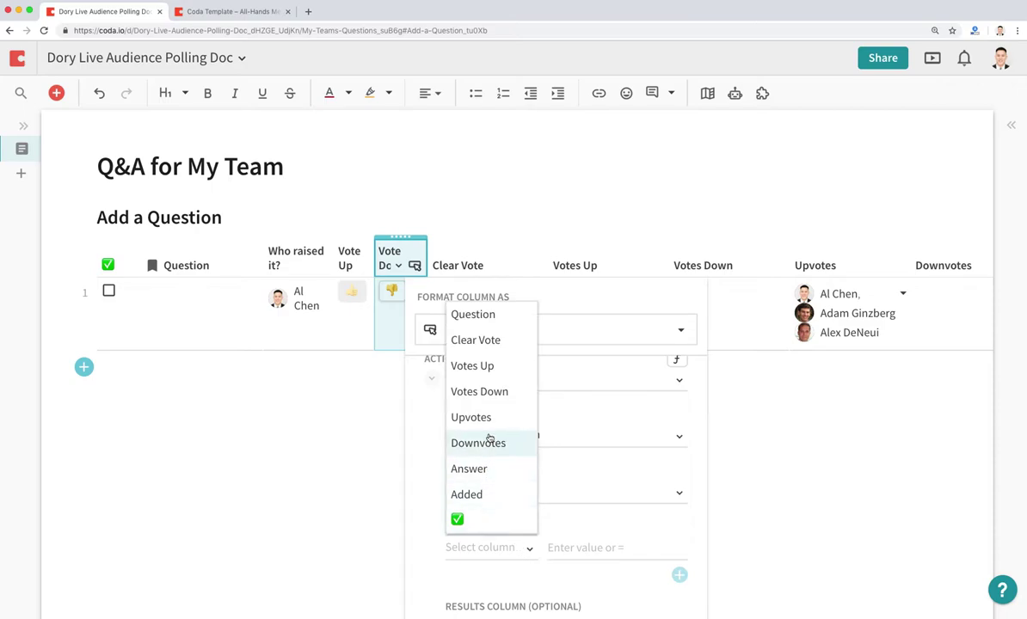
click(461, 440)
click(591, 547)
text(Splice(thisRow.Downvotes, 0, 0, User()))
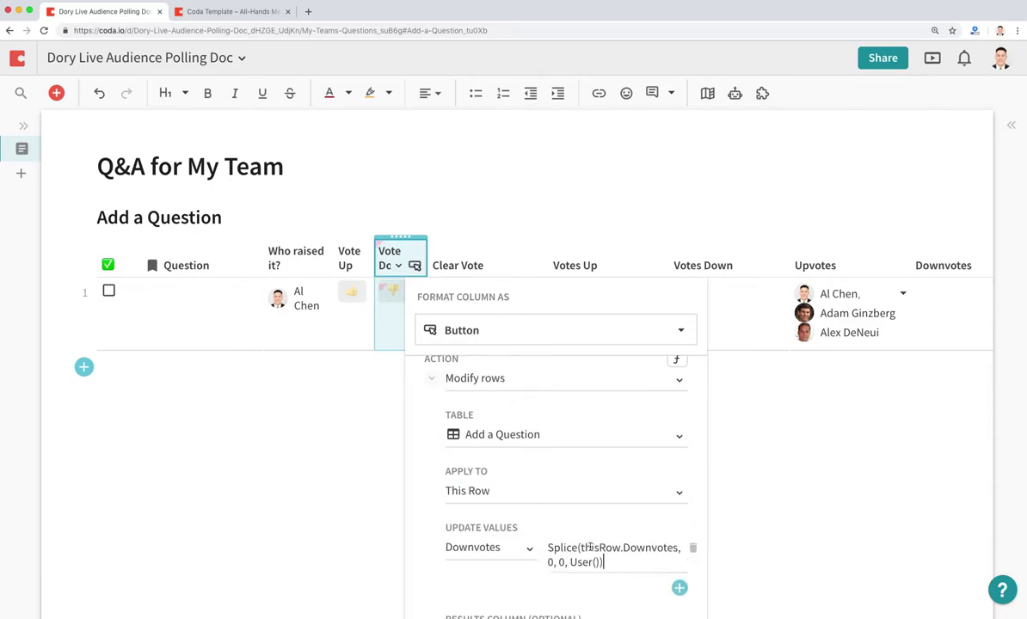
click(590, 548)
text(Splice(thisRow.Downvotes, 0, 0, User()))
key(Return)
scroll(607, 549, down, 2)
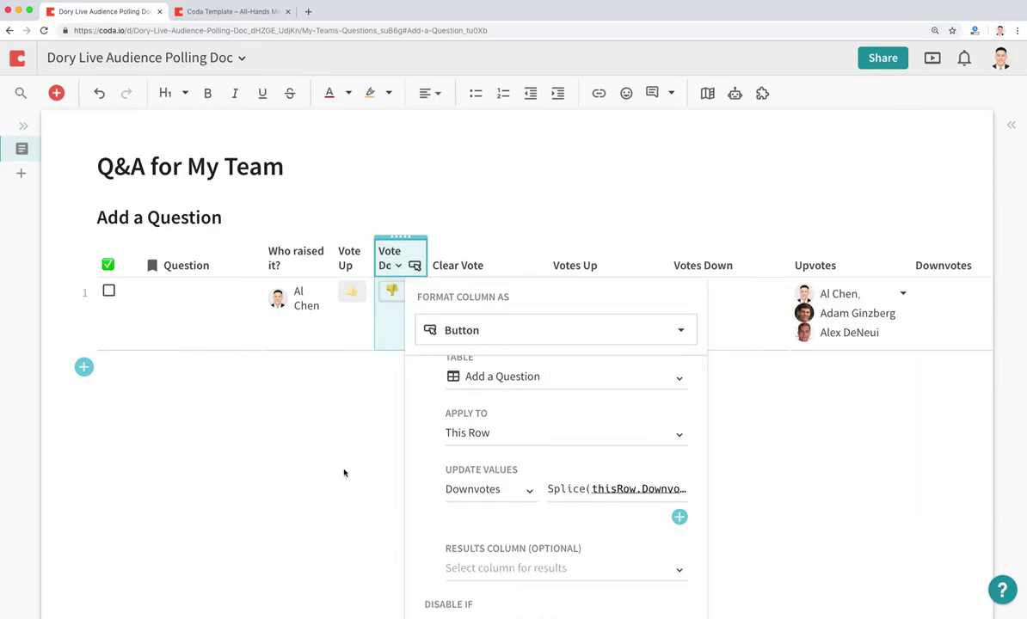
Copy the disable condition formula from the Vote Up button's format settings.
click(344, 265)
click(367, 294)
scroll(454, 525, down, 3)
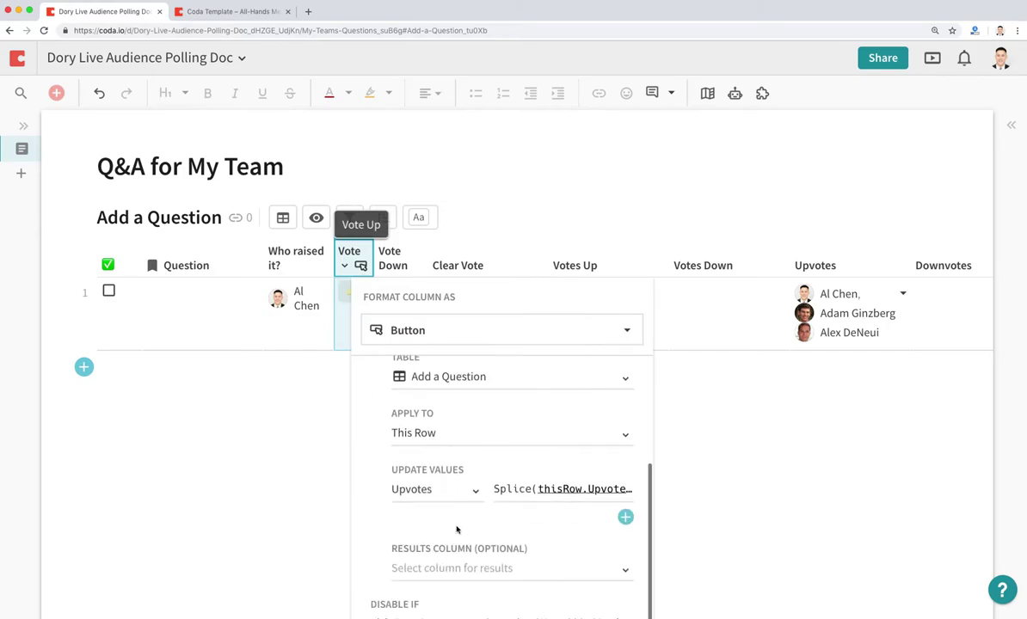
scroll(536, 516, down, 3)
click(498, 405)
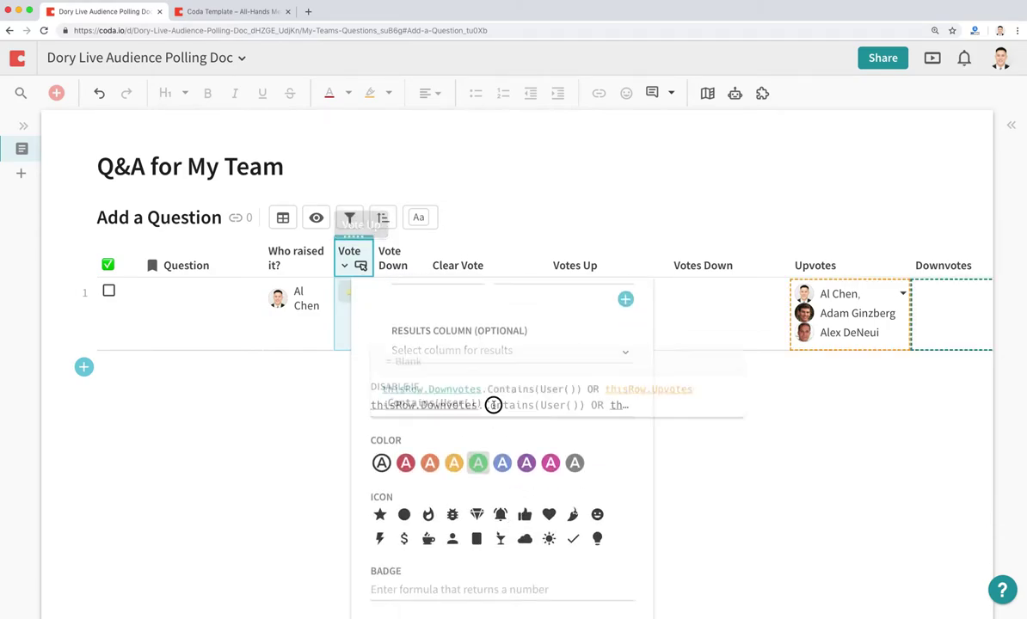
Try entering thisRow.Downvotes.Contains(User()) OR thisRow.Upvotes.Contains(User()) as the Vote Down button's badge formula.
click(415, 266)
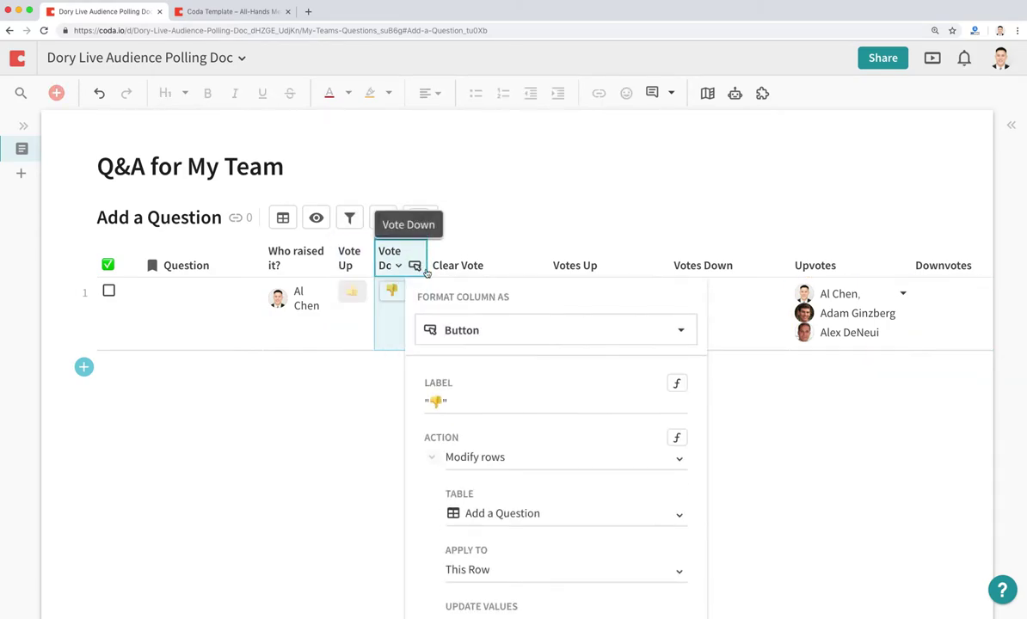
scroll(551, 551, down, 5)
scroll(550, 568, down, 3)
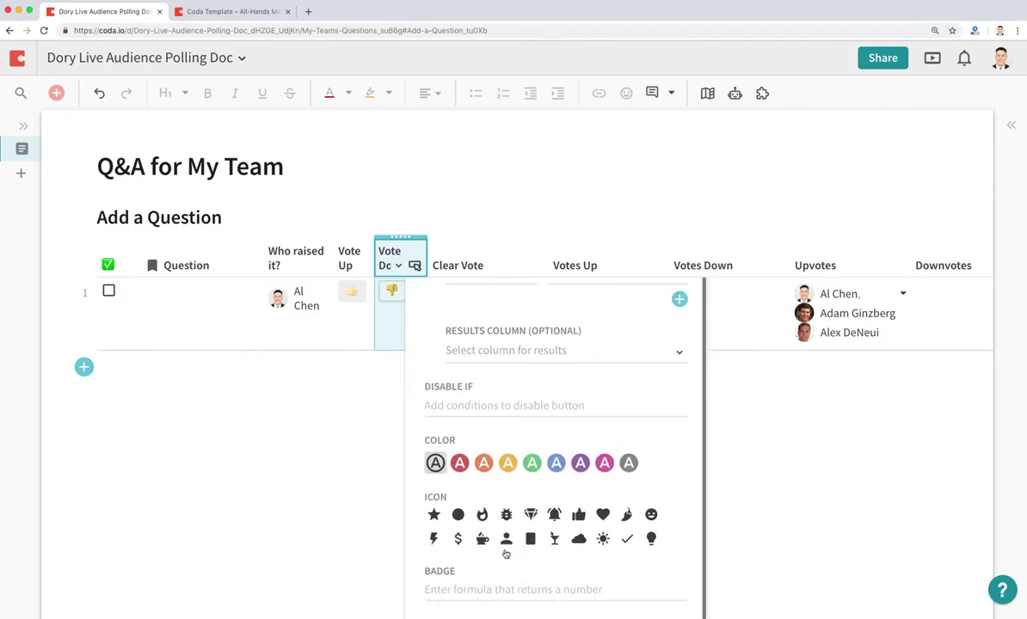
click(601, 590)
text(thisRow.Downvotes.Contains(User()) OR thisRow.Upvotes.Contains(User()))
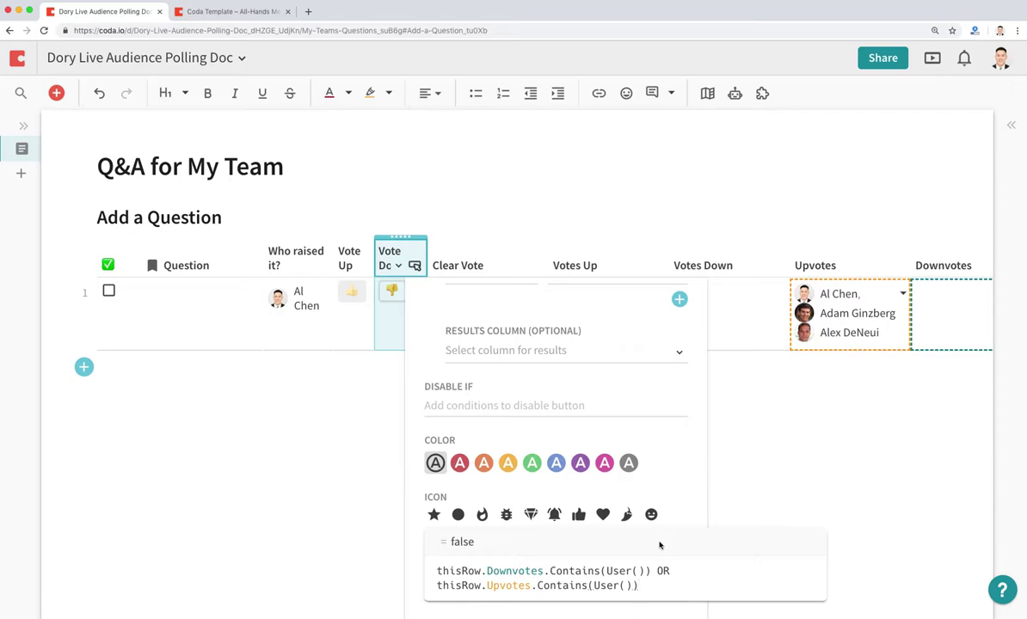
Set the Vote Down button's color to red and close its format settings.
click(512, 451)
click(459, 462)
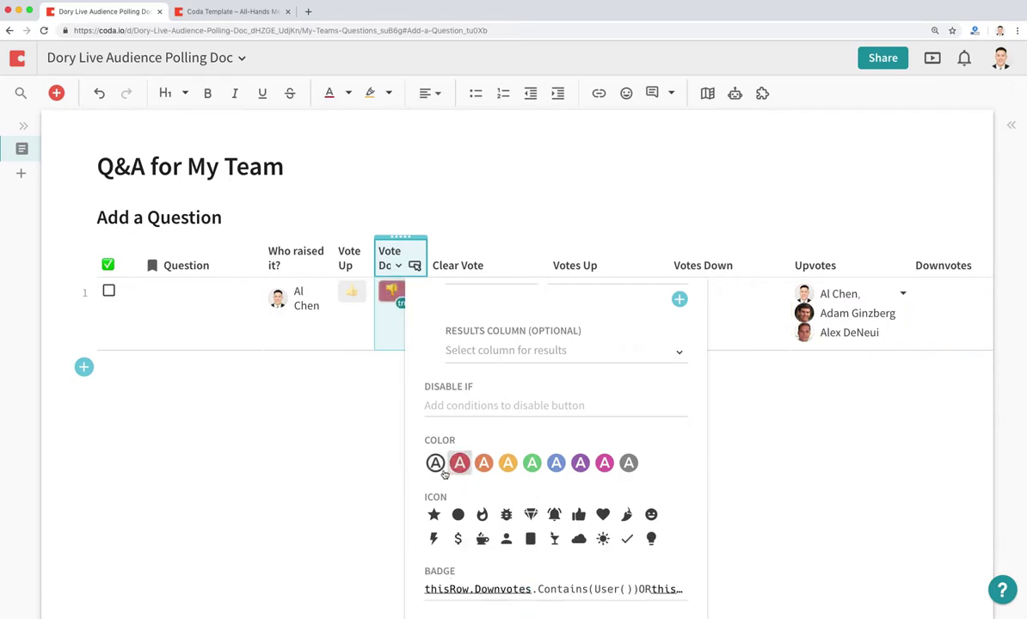
click(336, 441)
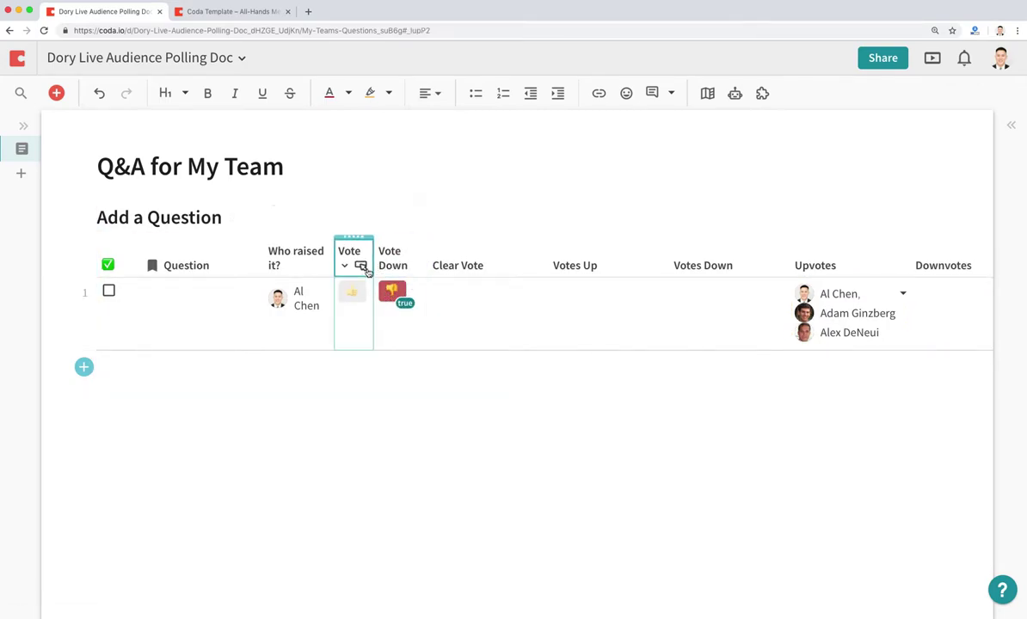
click(362, 266)
scroll(472, 494, down, 10)
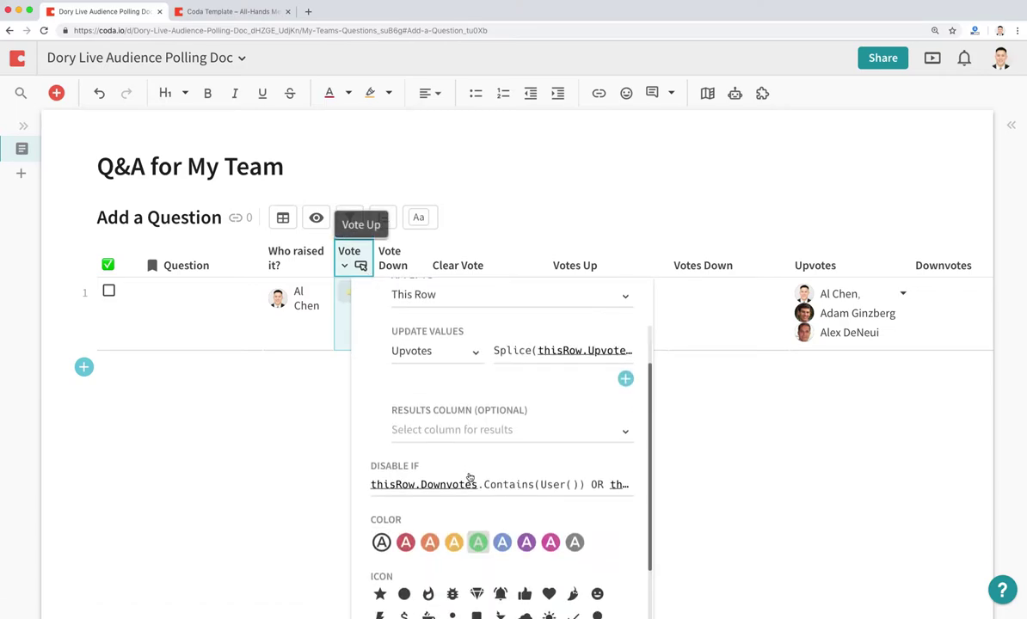
click(277, 483)
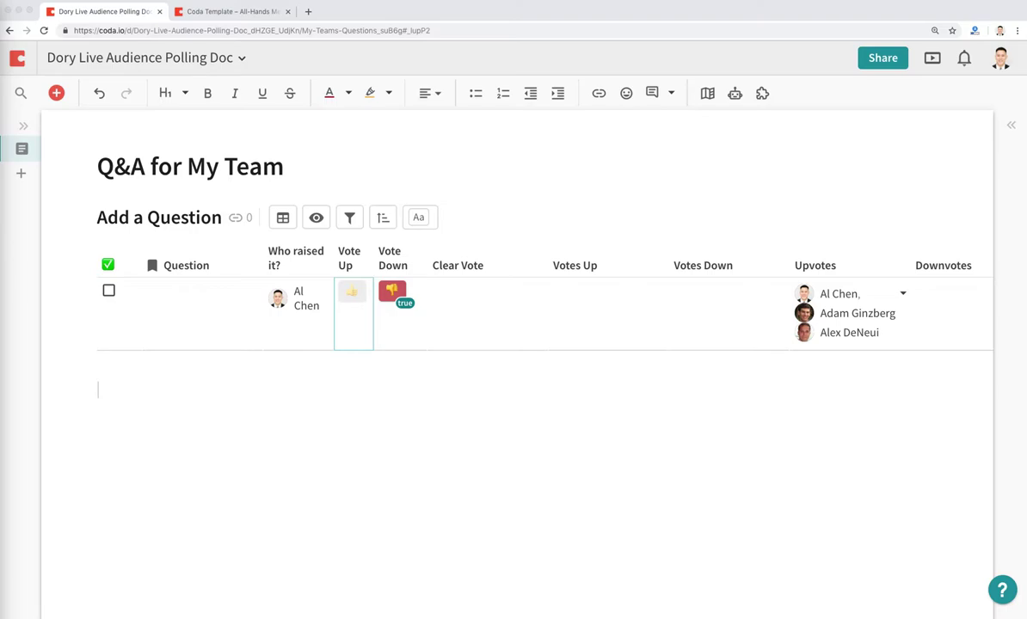
Set the Vote Up button's badge to thisRow.Upvotes.Count() and widen the Vote Up column slightly to fit it.
click(360, 266)
scroll(488, 475, down, 5)
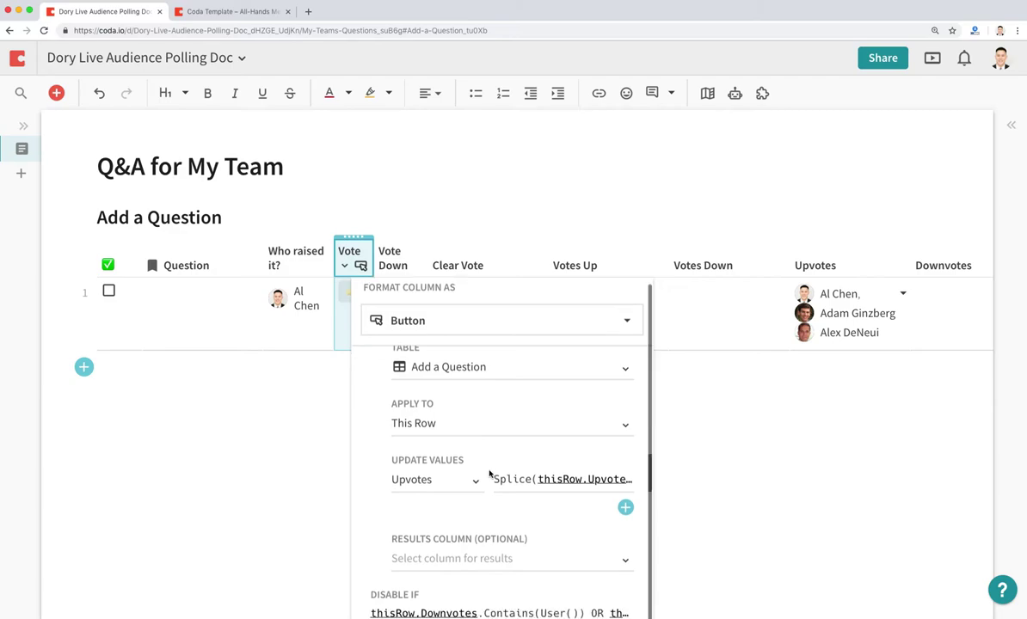
click(404, 589)
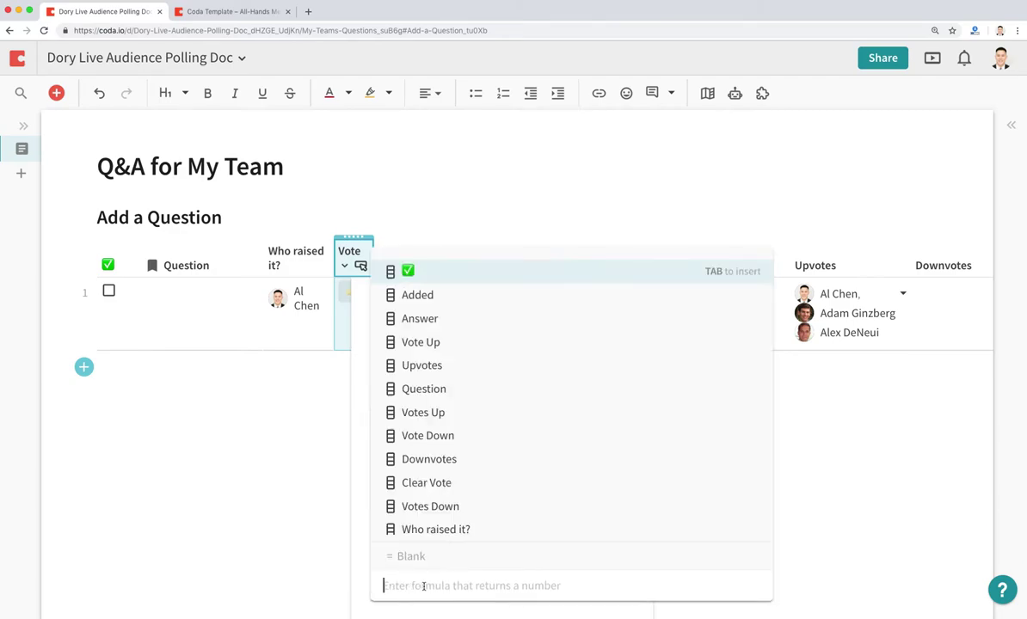
text(thisRow.Upvotes.Count())
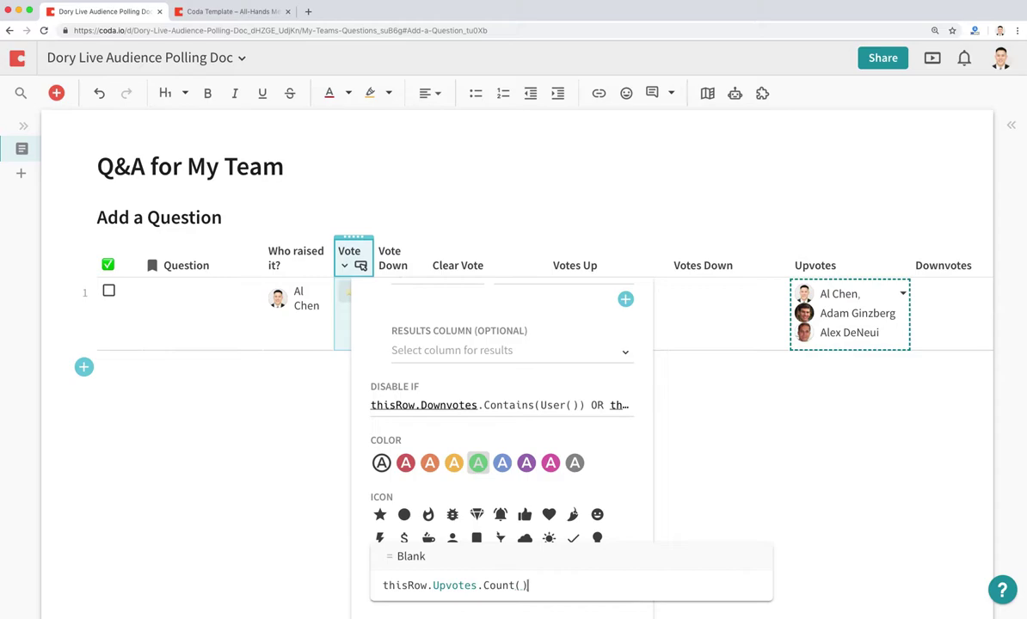
key(Return)
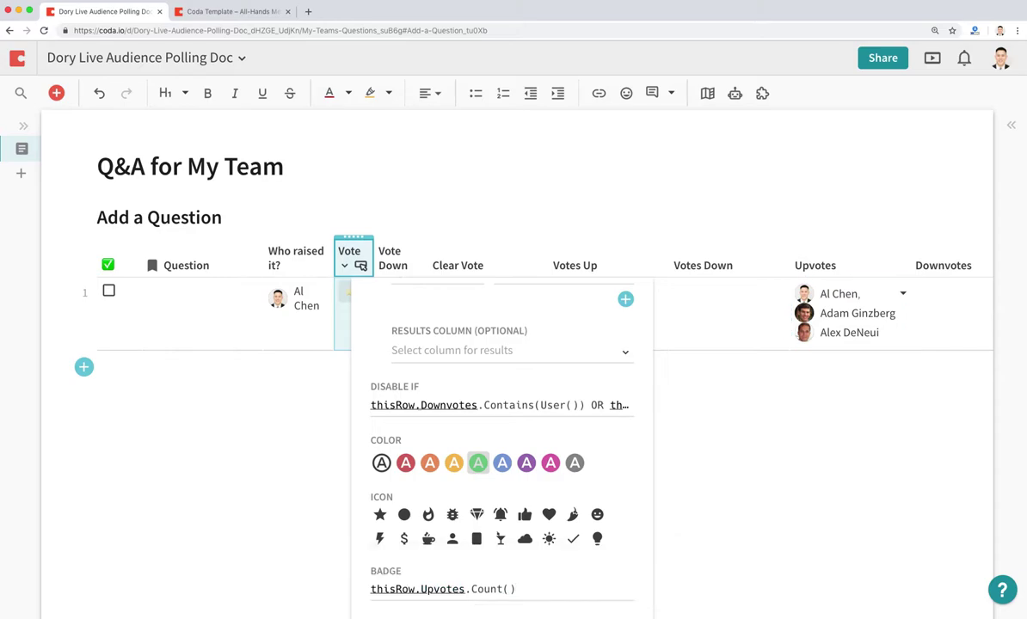
click(563, 593)
click(695, 427)
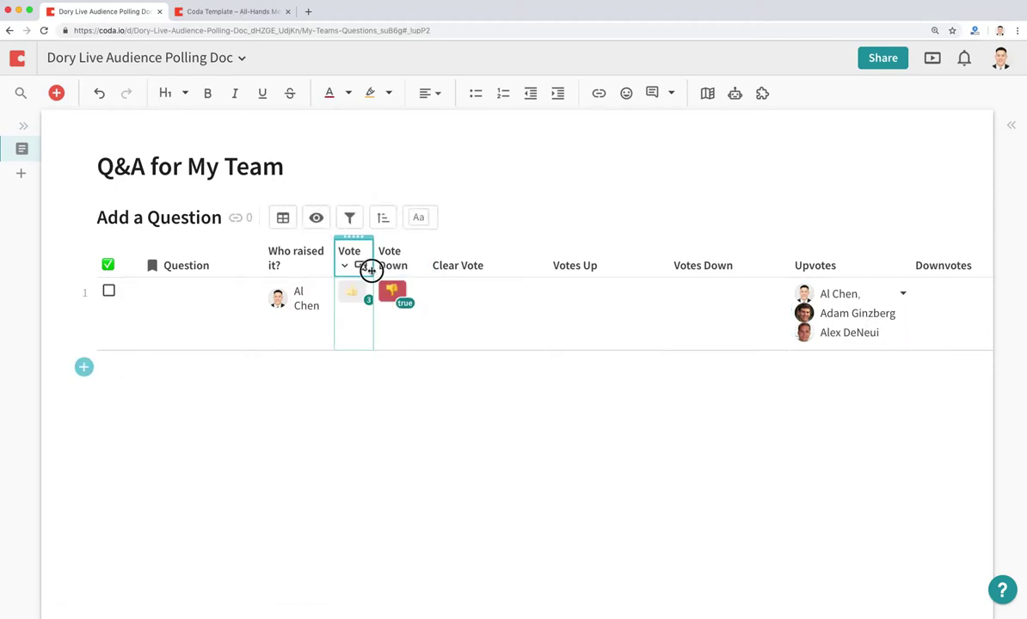
drag(372, 268, 378, 268)
Copy the Vote Down button's badge formula into its disable condition as thisRow.Downvotes.Contains(User())ORthisRow.Upvotes.Contains(User()).
click(418, 264)
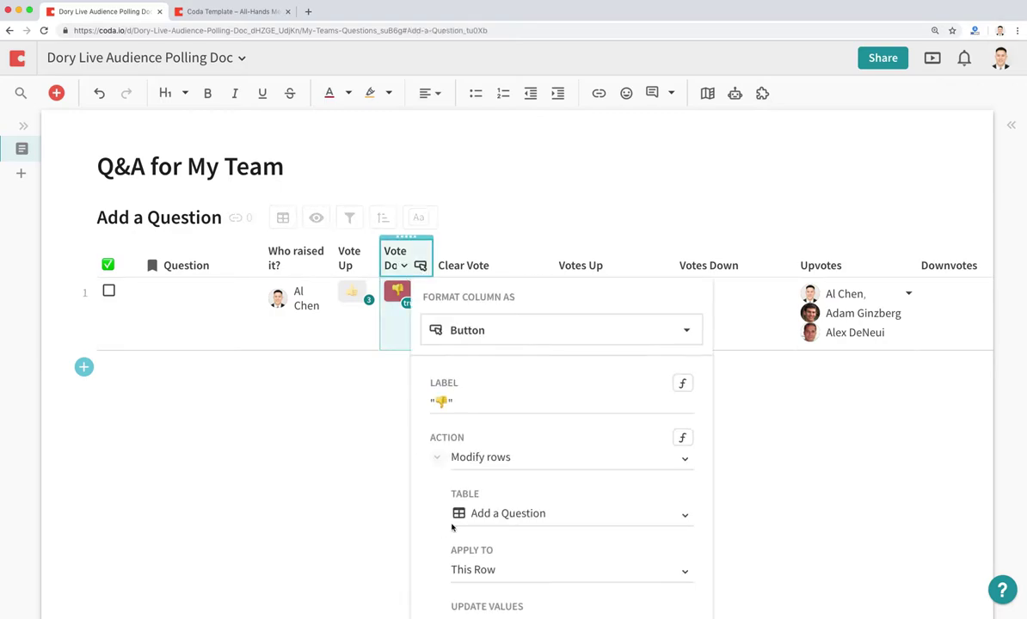
scroll(544, 568, down, 3)
scroll(527, 585, down, 5)
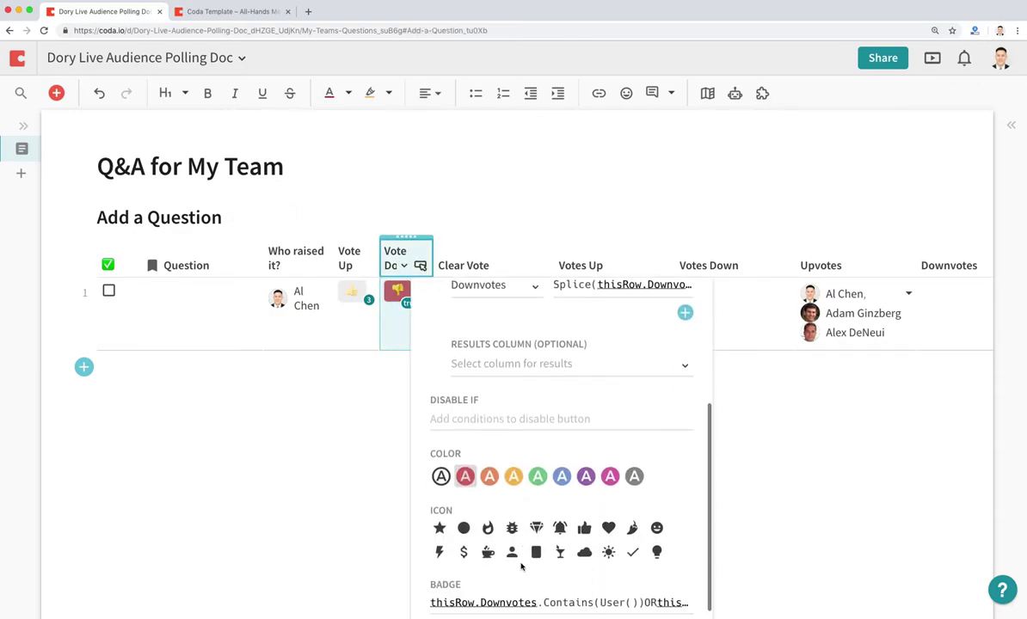
click(564, 588)
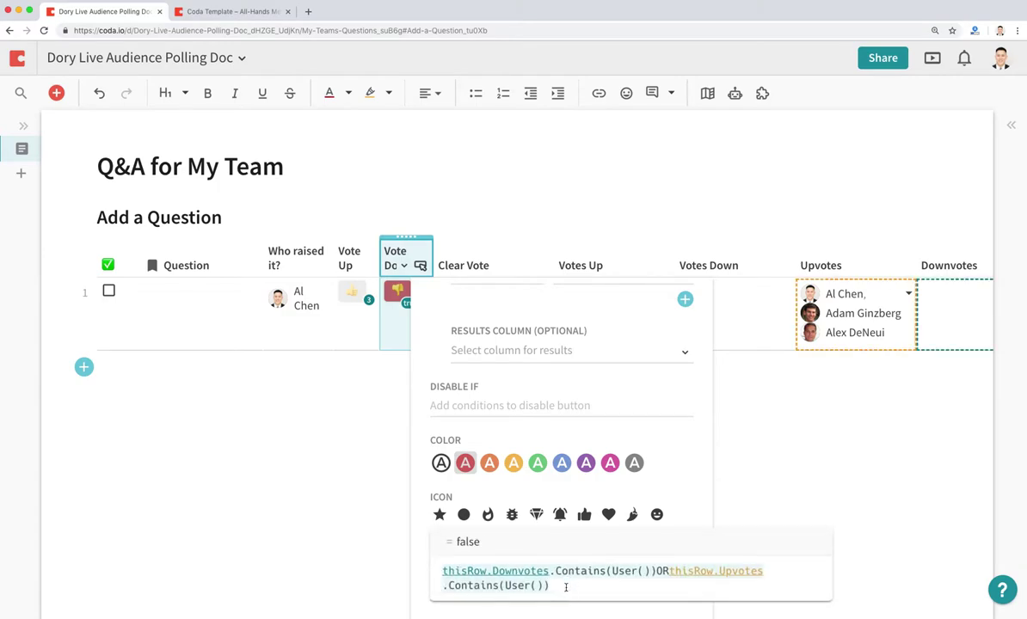
click(516, 405)
text(thisRow.Downvotes.Contains(User())ORthisRow.Upvotes.Contains(User()))
Replace the Vote Down button's badge formula with thisRow.Downvotes.Count().
click(570, 590)
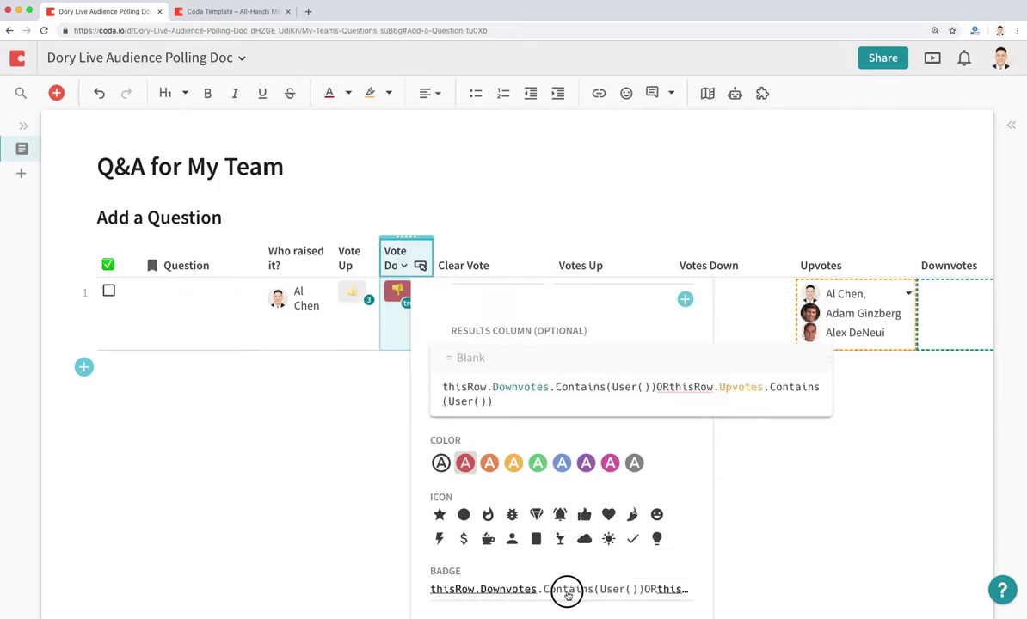
key(ctrl+a)
key(BackSpace)
text(thisRow)
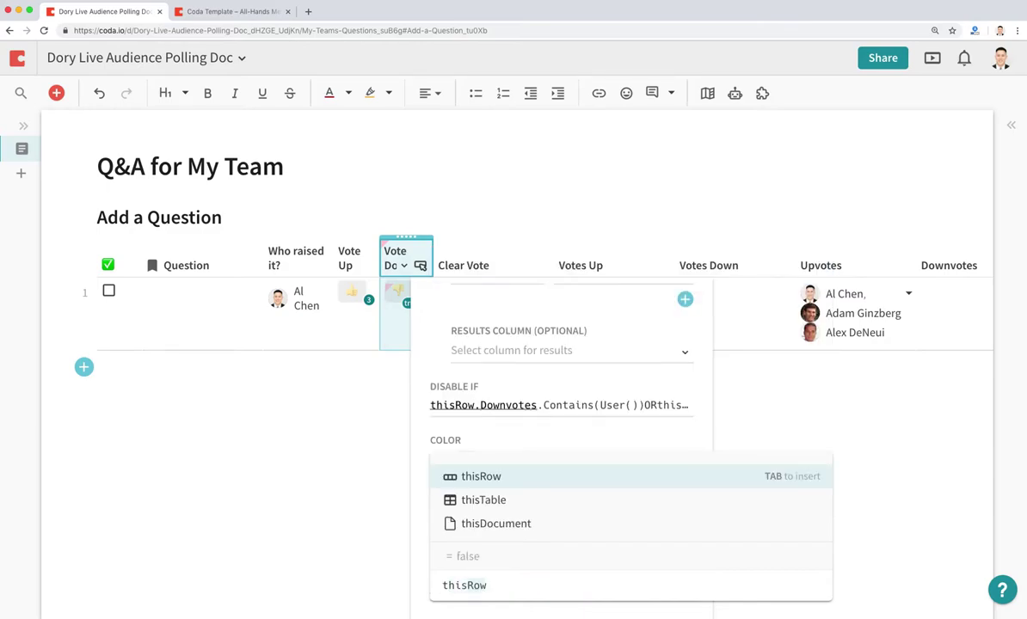
text(.Downvotes.count)
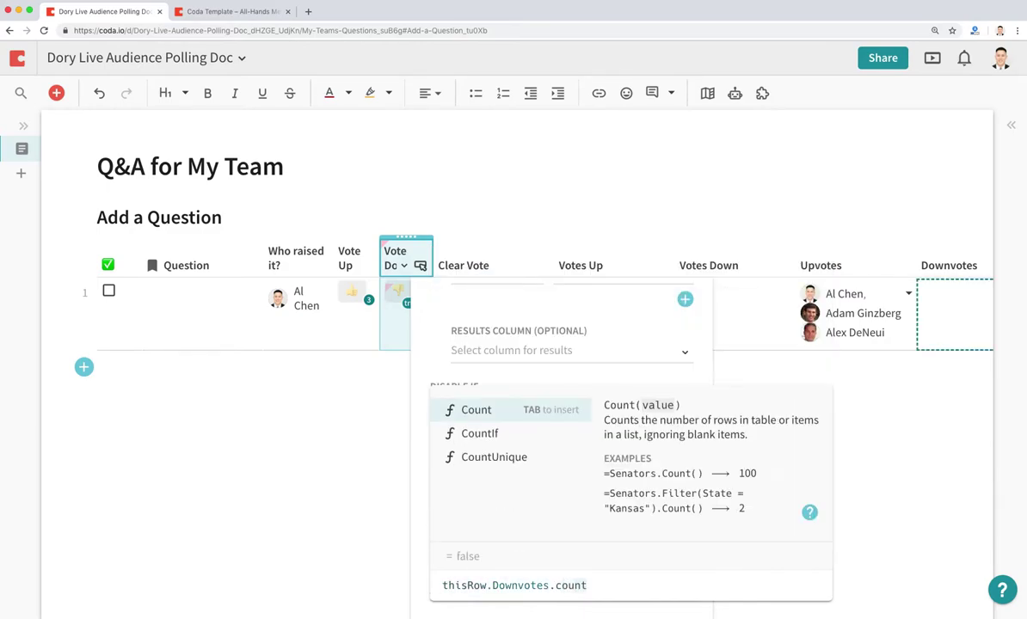
key(Return)
key(Return)
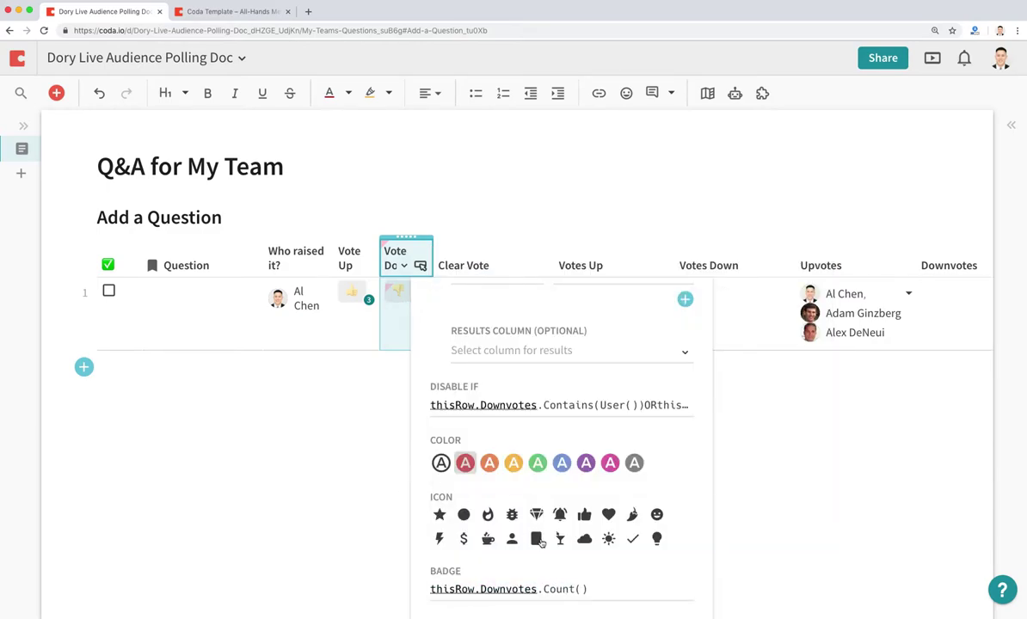
Correct the Vote Down button's disable condition to thisRow.Downvotes.Contains(User()) OR thisRow.Upvotes.Contains(User()) and close the format settings.
scroll(509, 482, up, 2)
scroll(541, 537, up, 2)
click(602, 542)
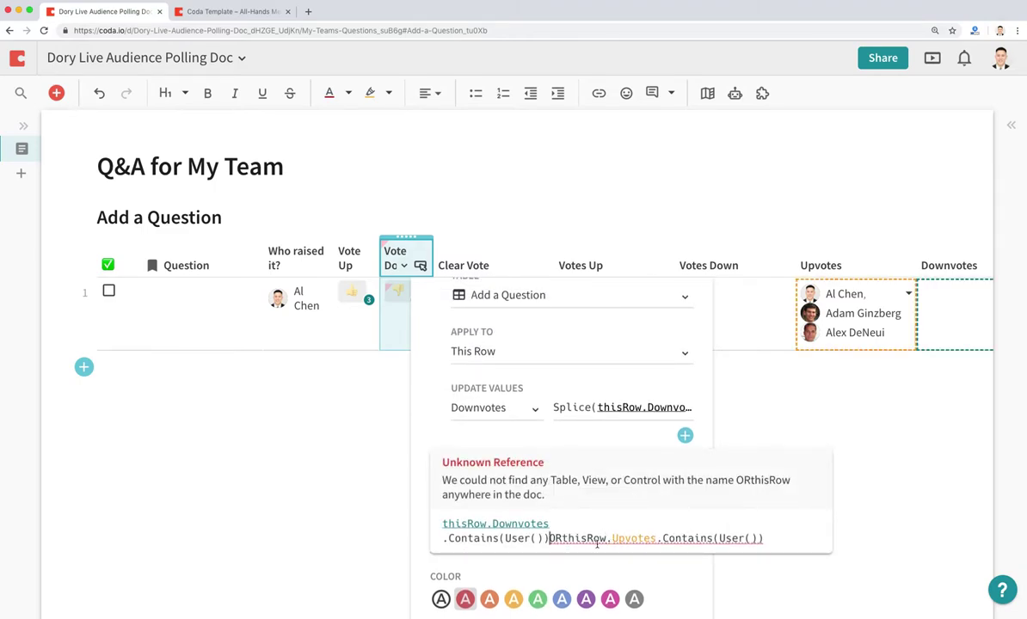
key(shift+Return)
key(BackSpace)
key(Right)
key(Right)
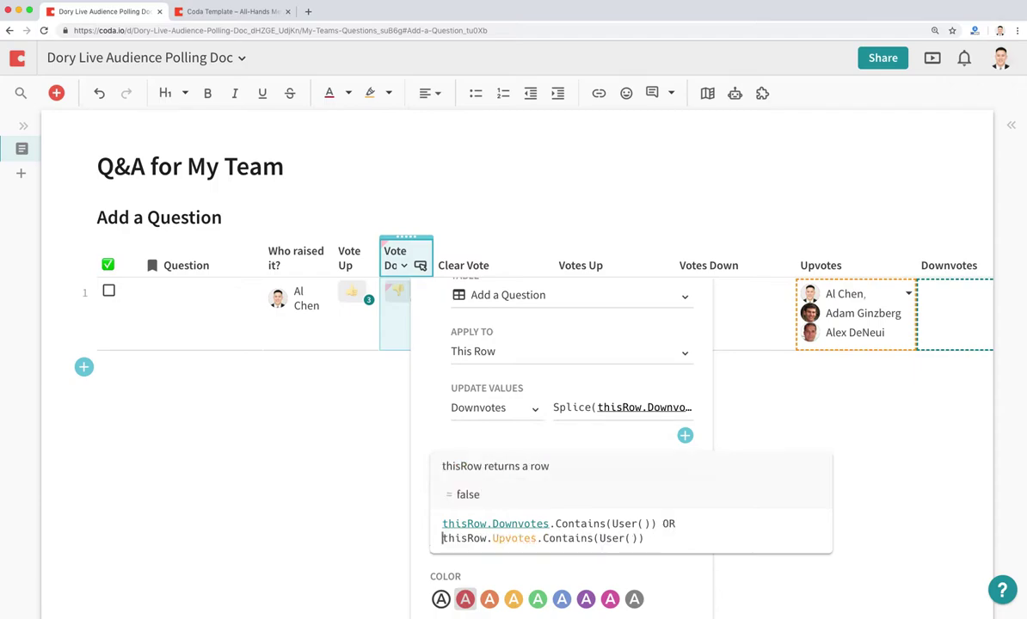
key(Return)
click(357, 505)
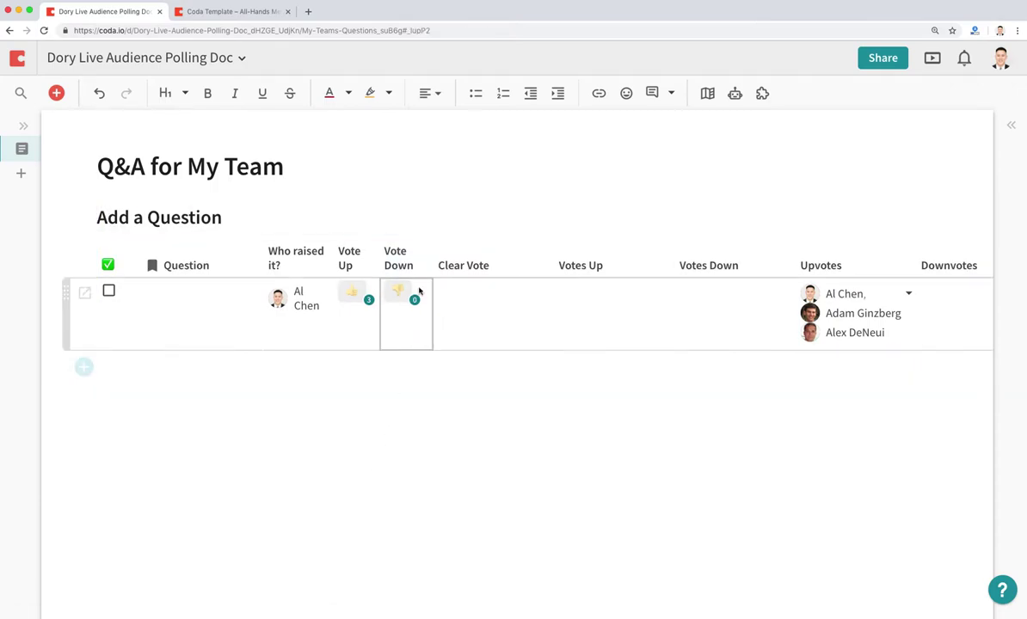
Format the Clear Vote column as a button and set its label to "Clear".
click(543, 269)
click(543, 269)
click(550, 326)
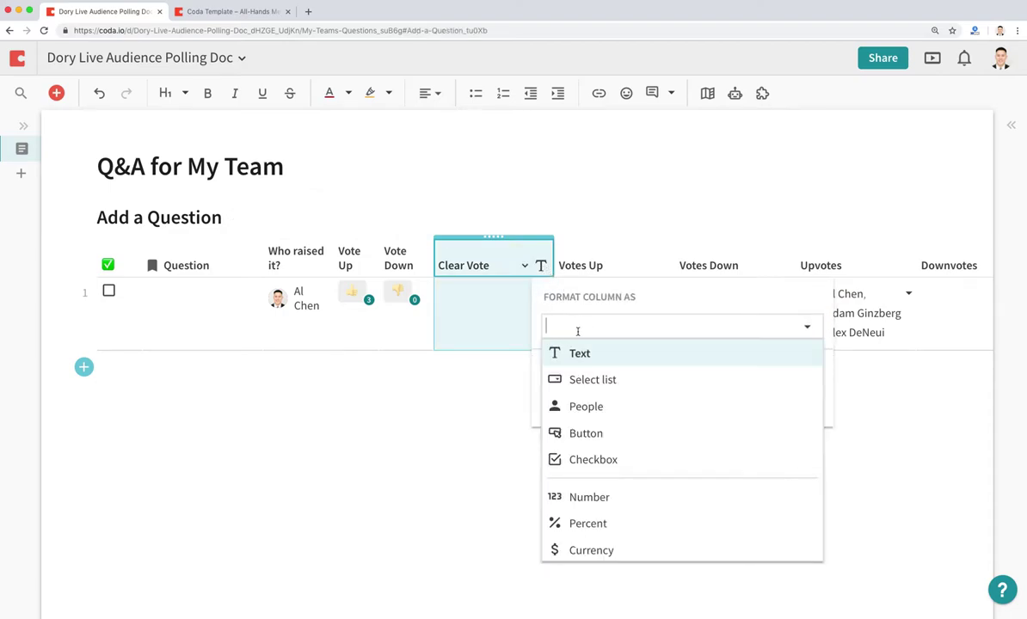
scroll(614, 500, down, 2)
scroll(607, 481, up, 1)
click(600, 420)
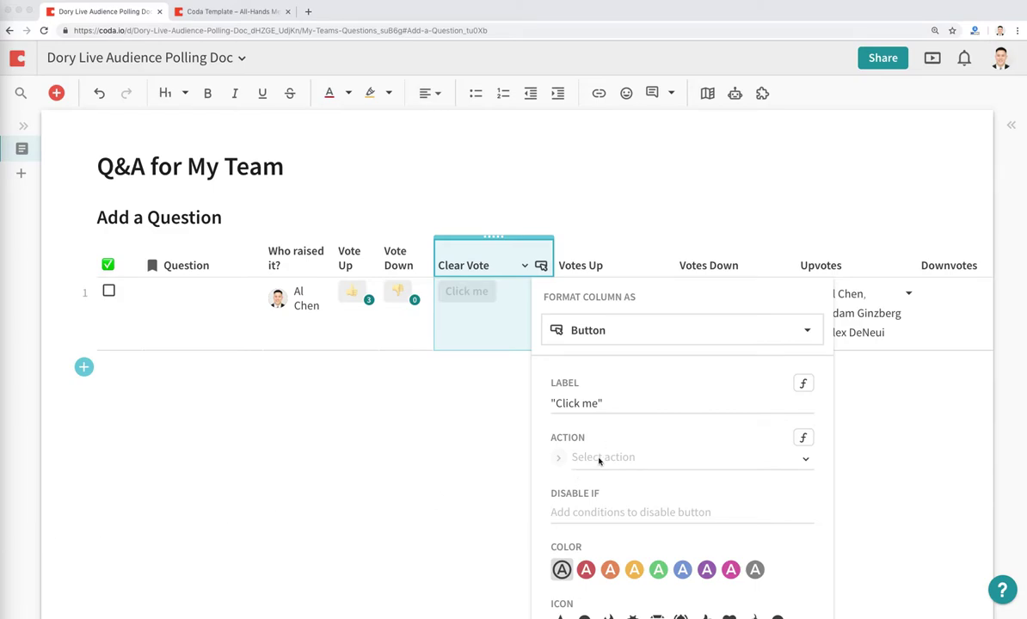
click(591, 403)
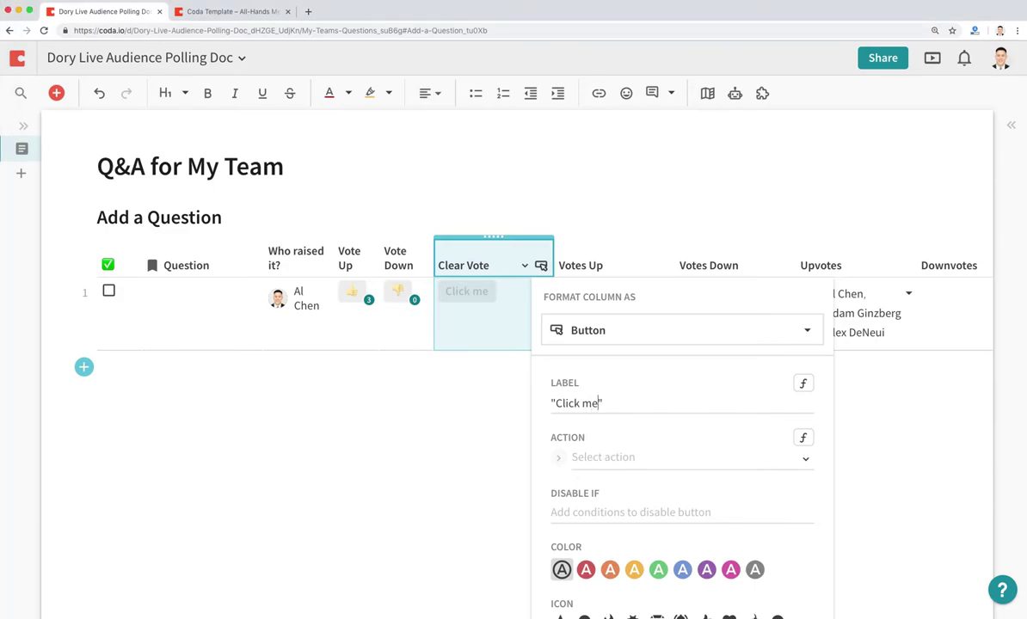
key(ctrl+a)
key(BackSpace)
text(Clear)
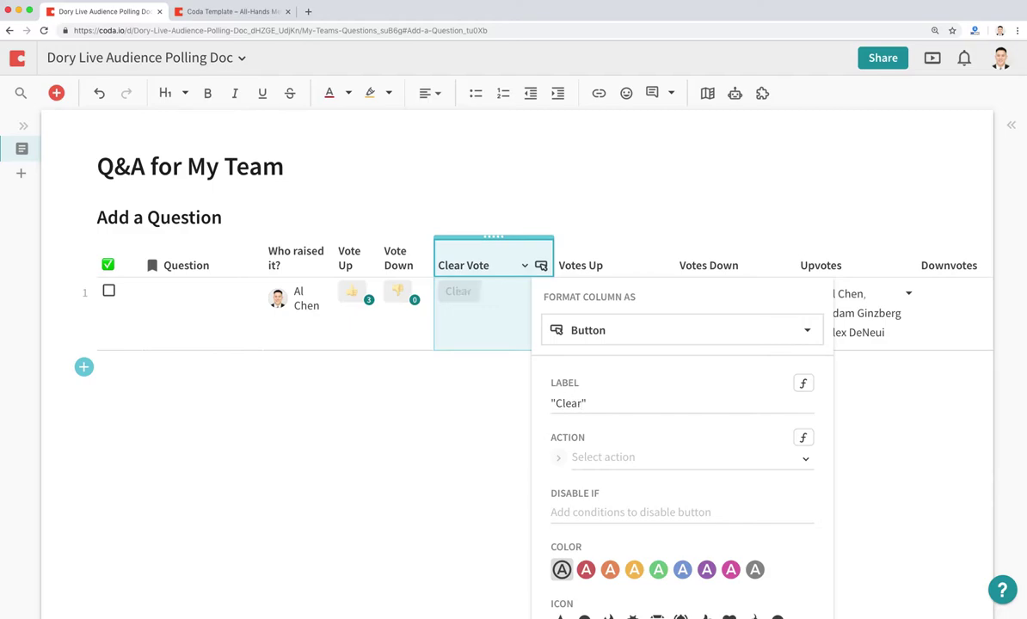
Set the Clear button's action to modify rows in the Add a Question table, applied to This Row.
click(679, 458)
click(661, 308)
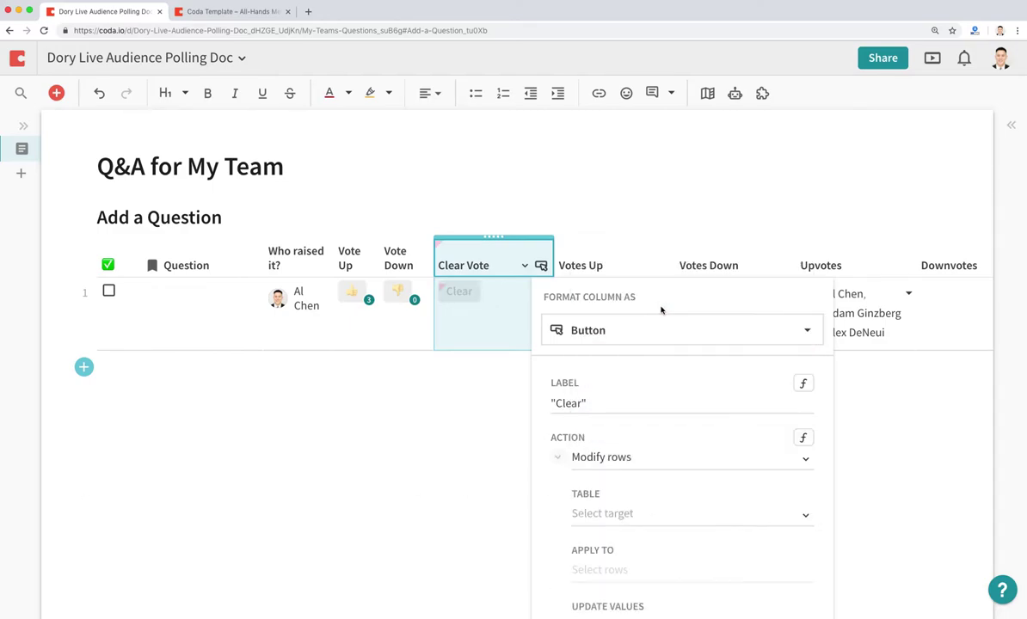
scroll(672, 476, down, 1)
click(672, 482)
click(661, 505)
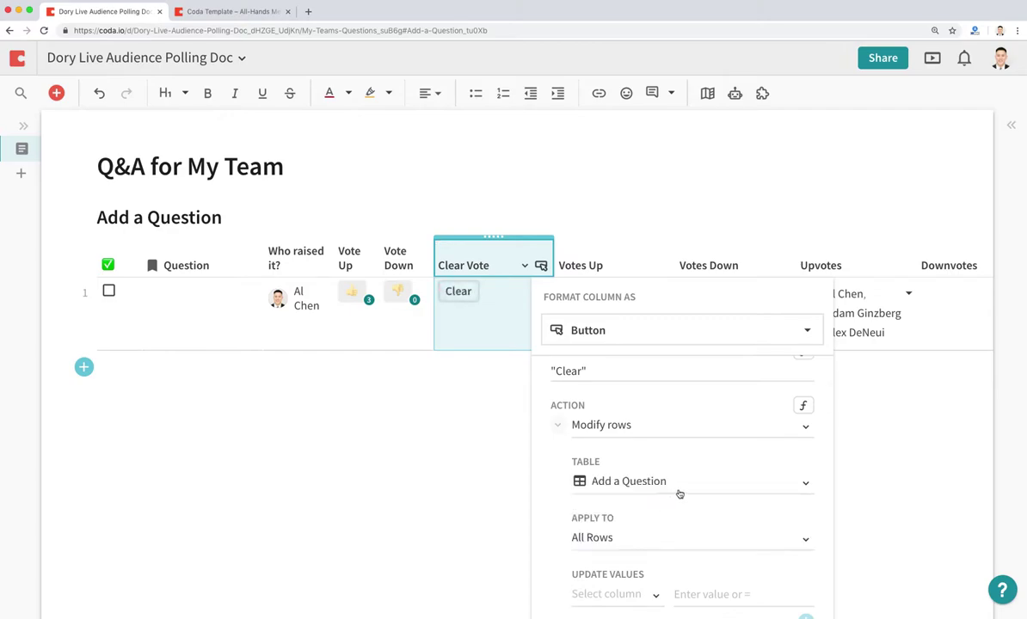
scroll(678, 494, down, 2)
click(589, 428)
click(632, 510)
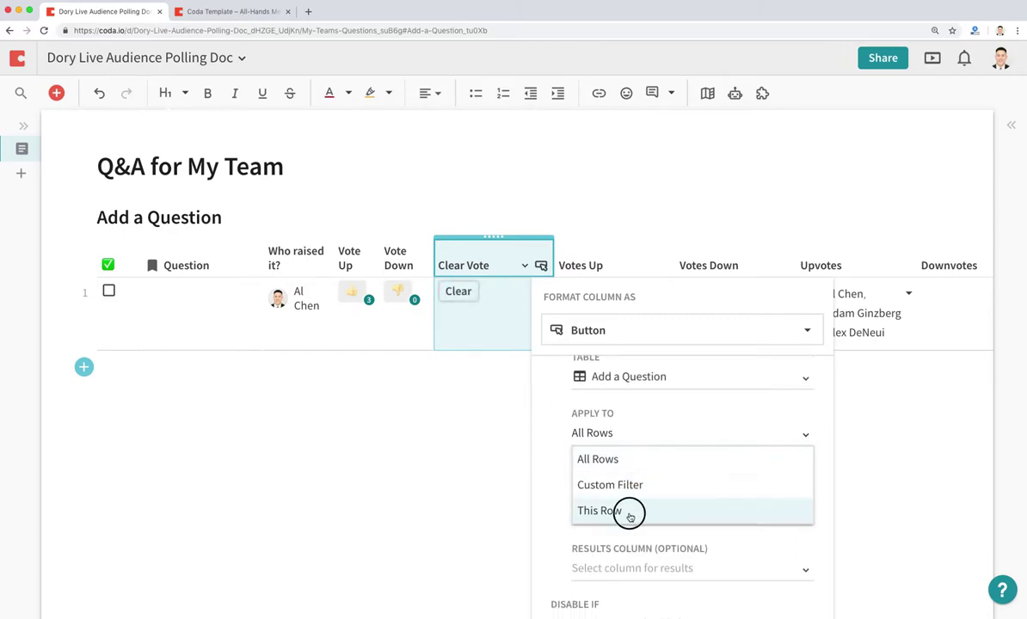
Choose Votes Up as the column the Clear button updates and begin its value formula with if(thisRow.Upvotes.Contains(User()).
click(612, 487)
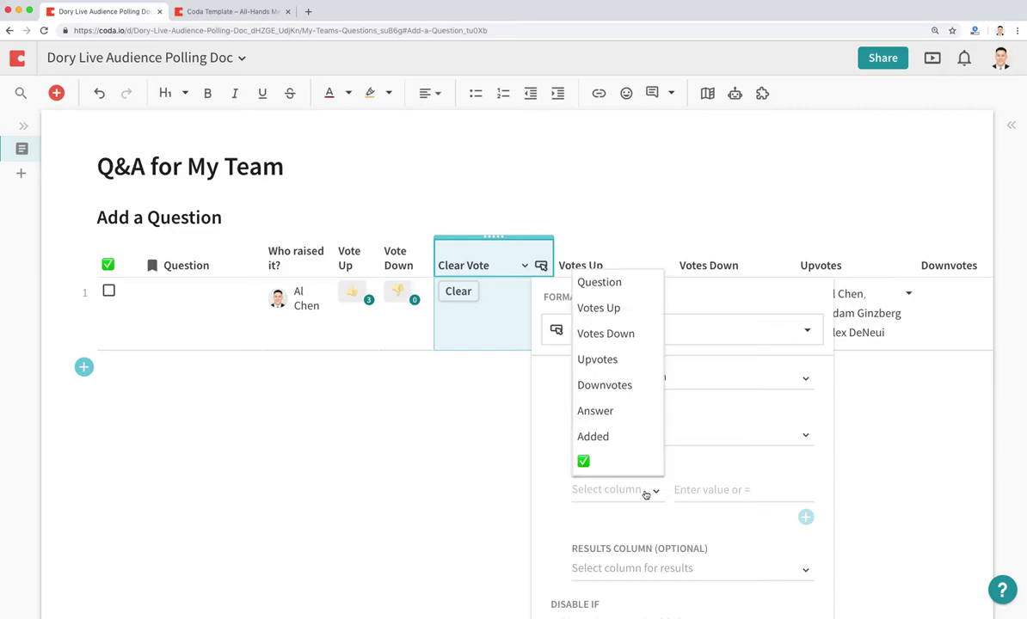
click(614, 307)
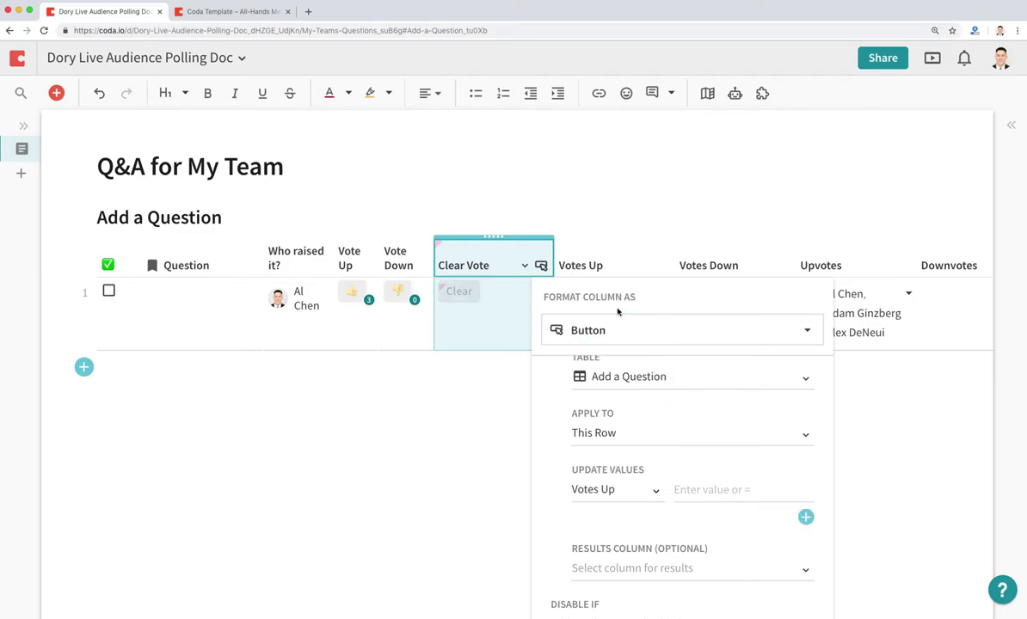
click(701, 490)
text(if)
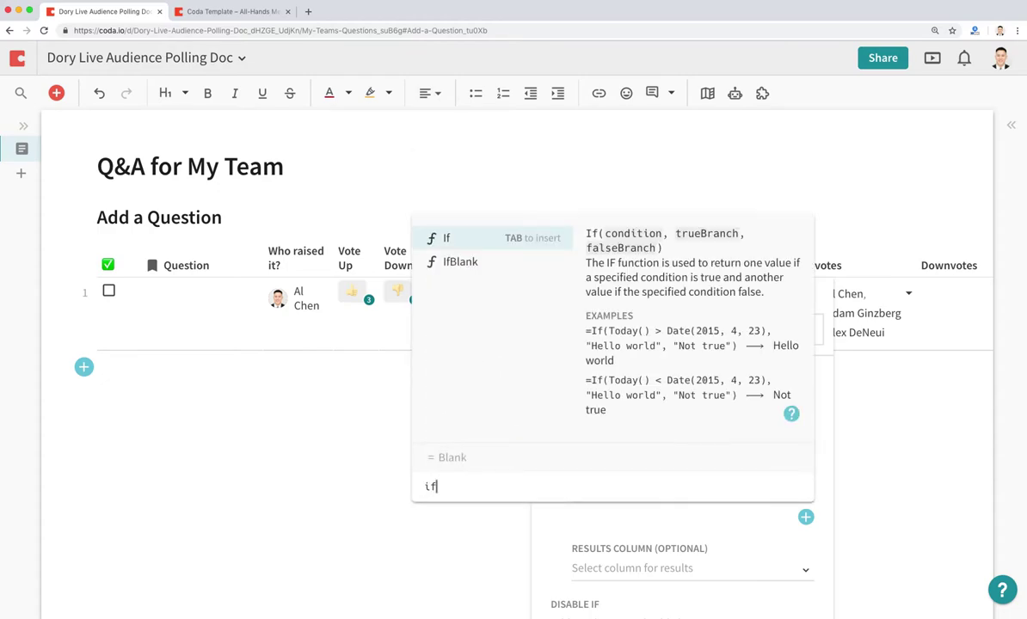
text((thisRow)
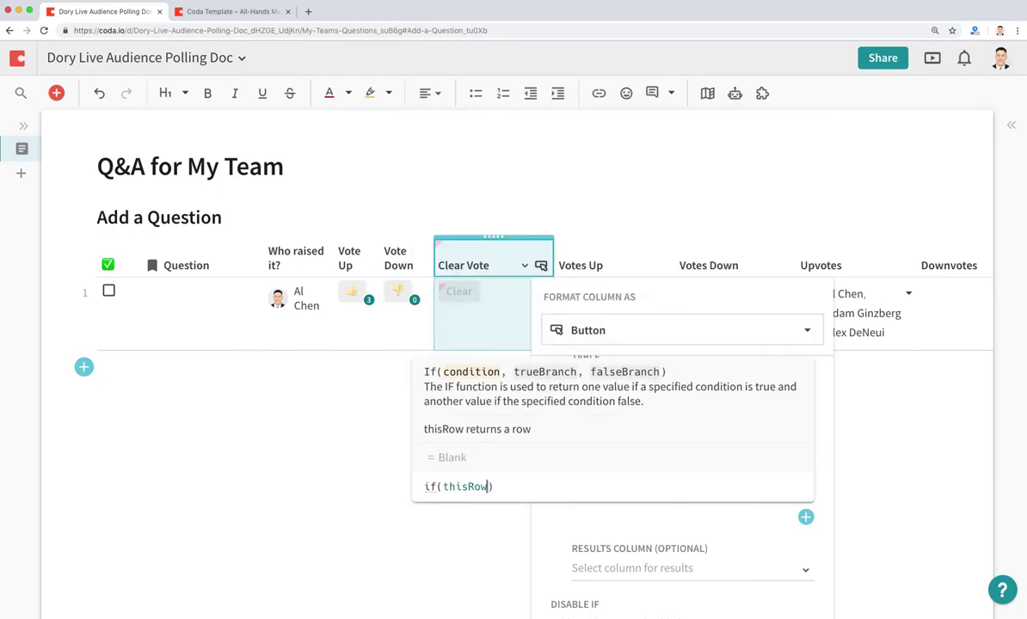
text(.)
key(Tab)
text(Up)
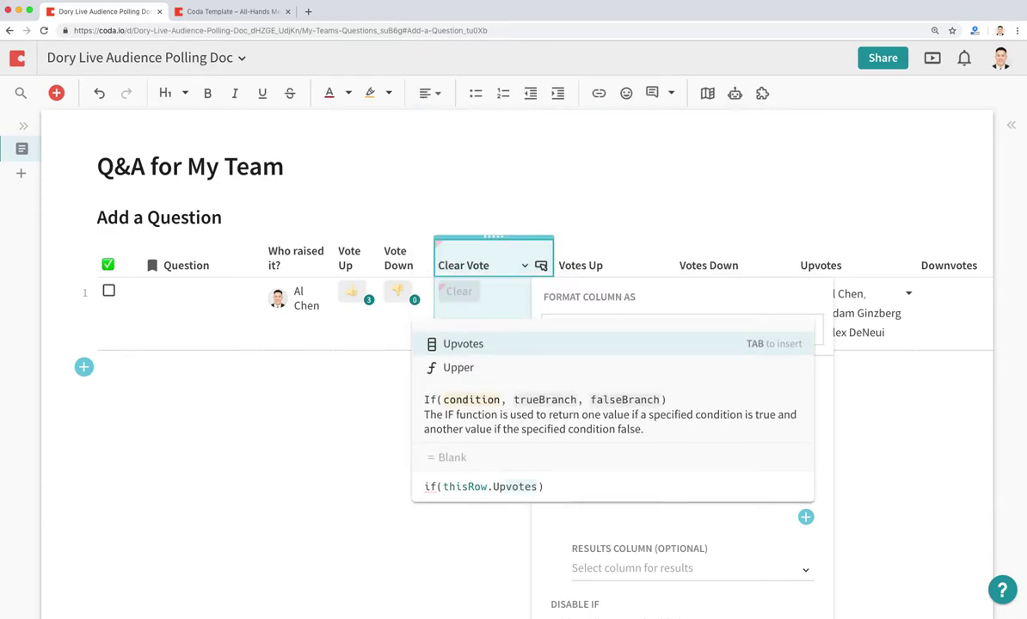
key(Tab)
text(.con)
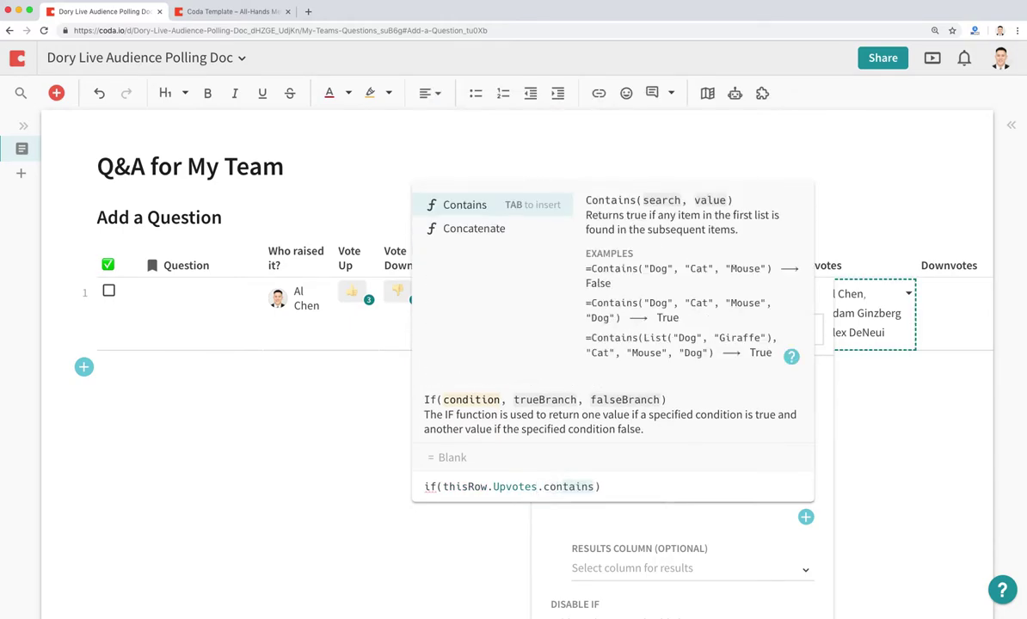
key(Tab)
text(User)
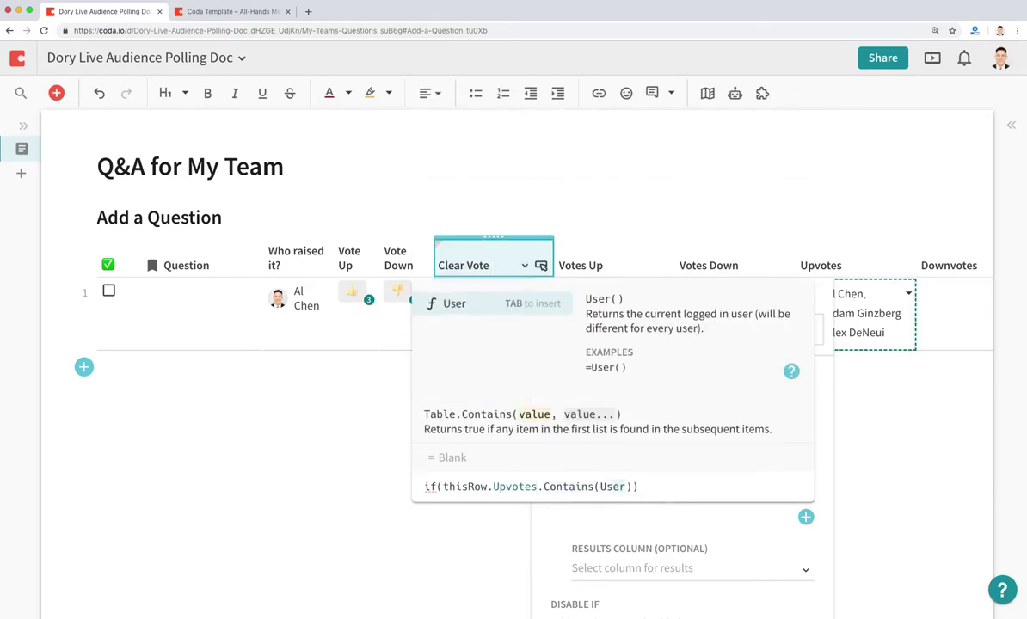
key(Tab)
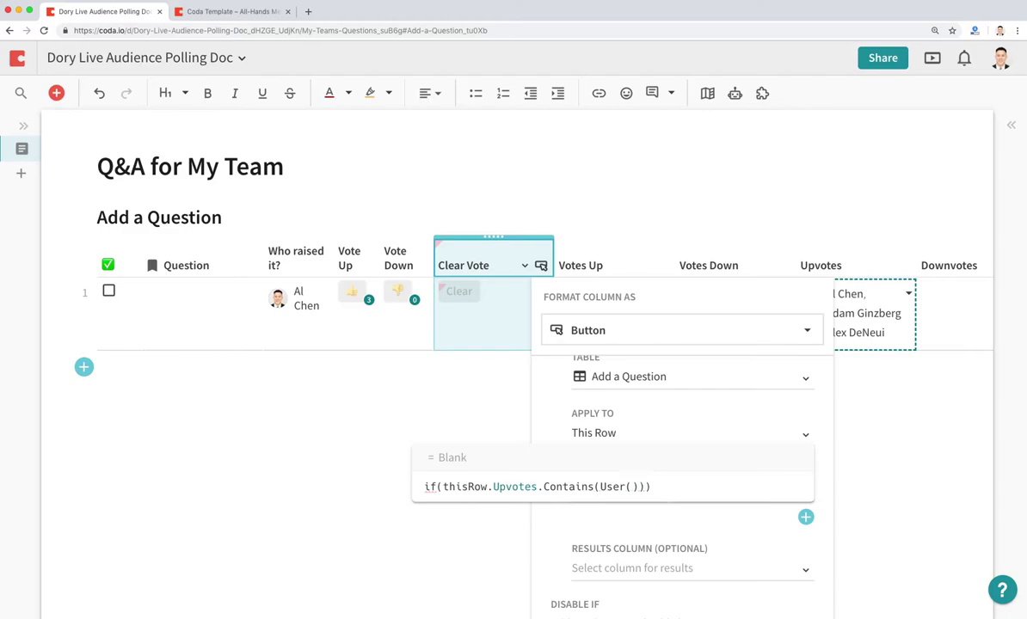
Complete the if formula with thisRow.Upvotes.Filter(CurrentValue!=User()) as the true branch and thisRow.Upvotes as the false branch.
text(,thisRow.)
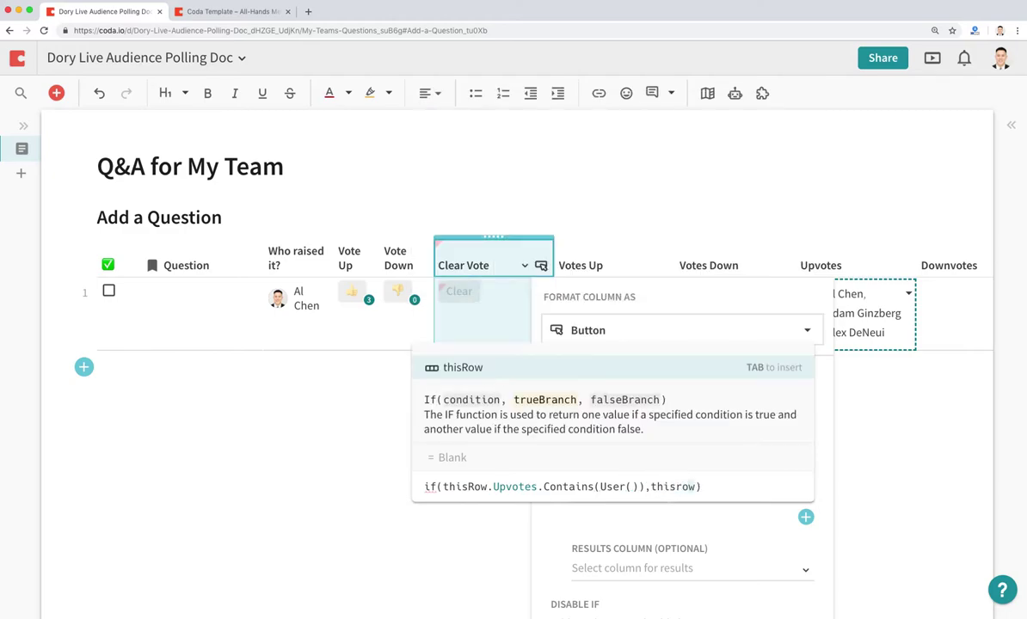
text(upv)
key(Tab)
text(.find)
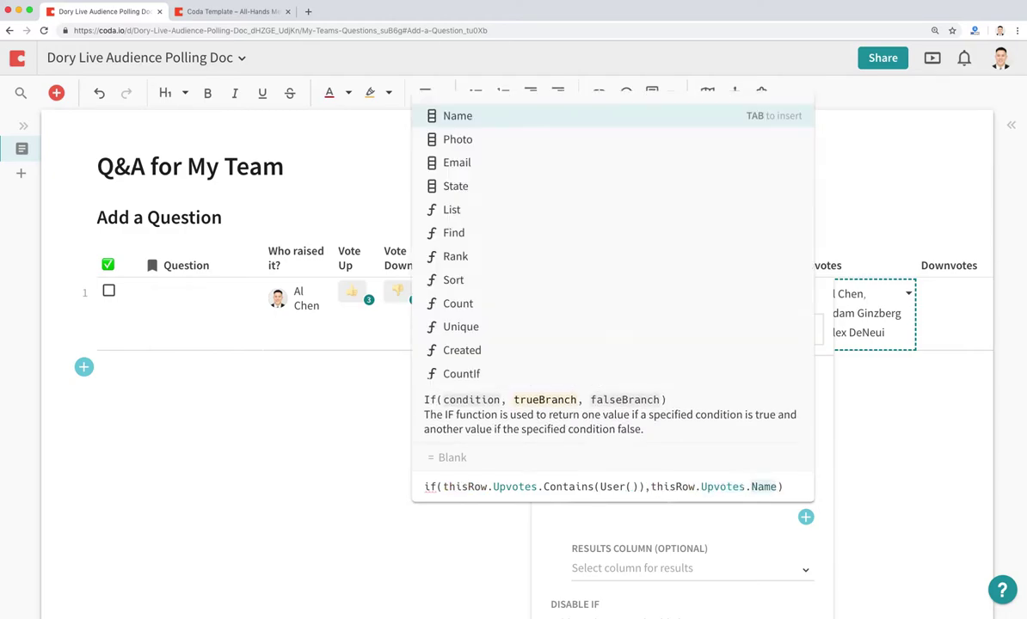
key(Down)
key(Down)
key(Down)
key(Down)
key(Tab)
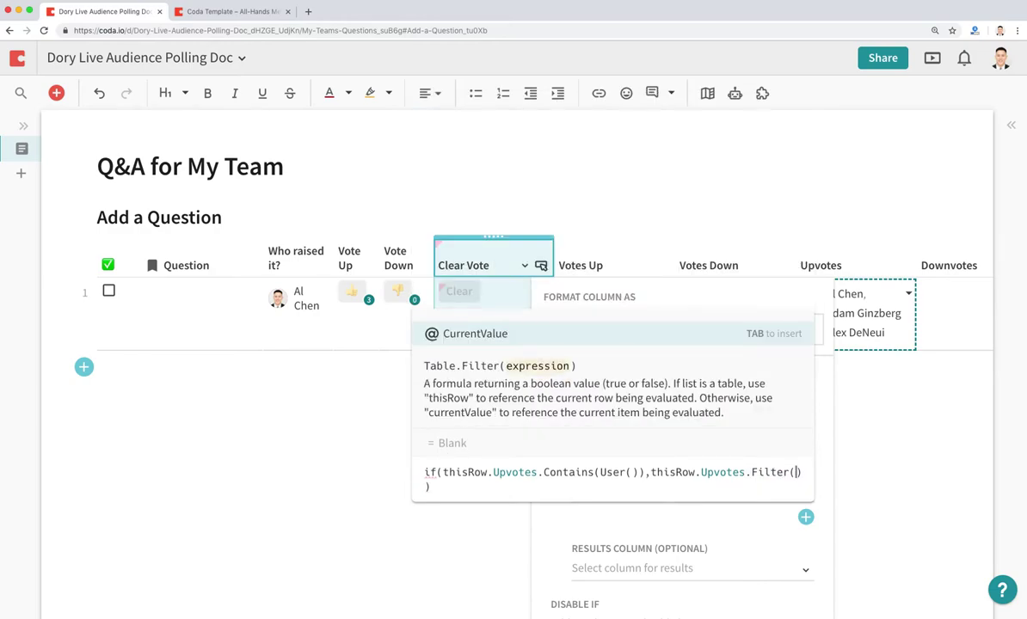
key(Tab)
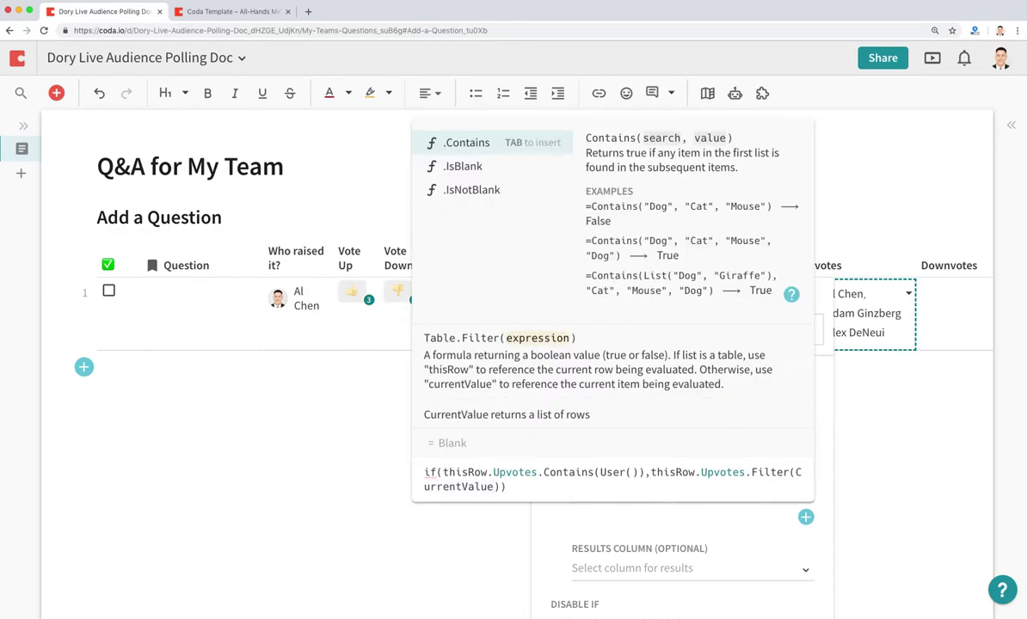
text(!=Us)
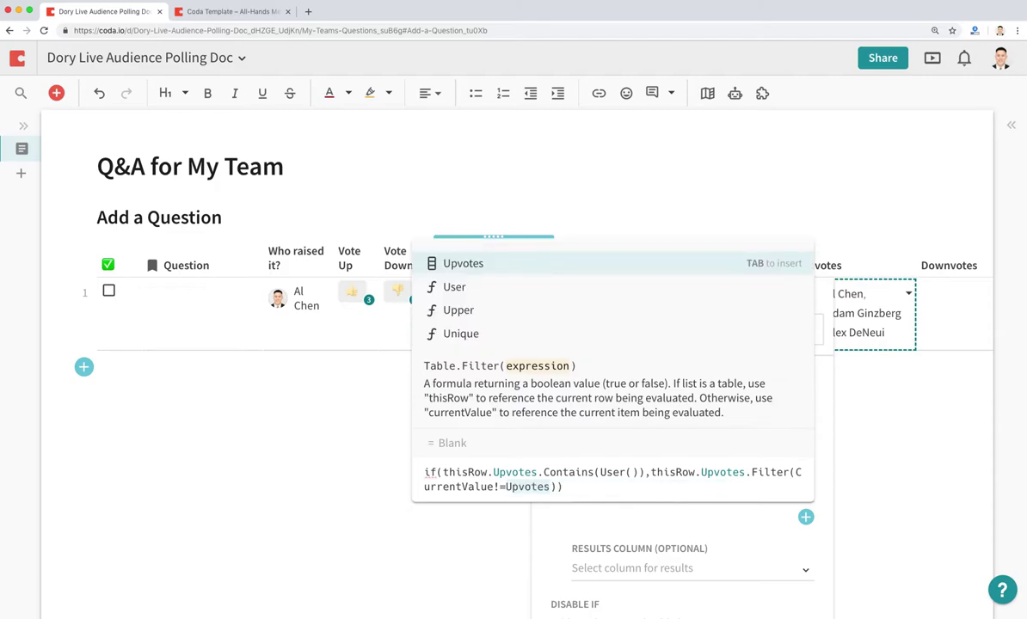
text(er)
key(Tab)
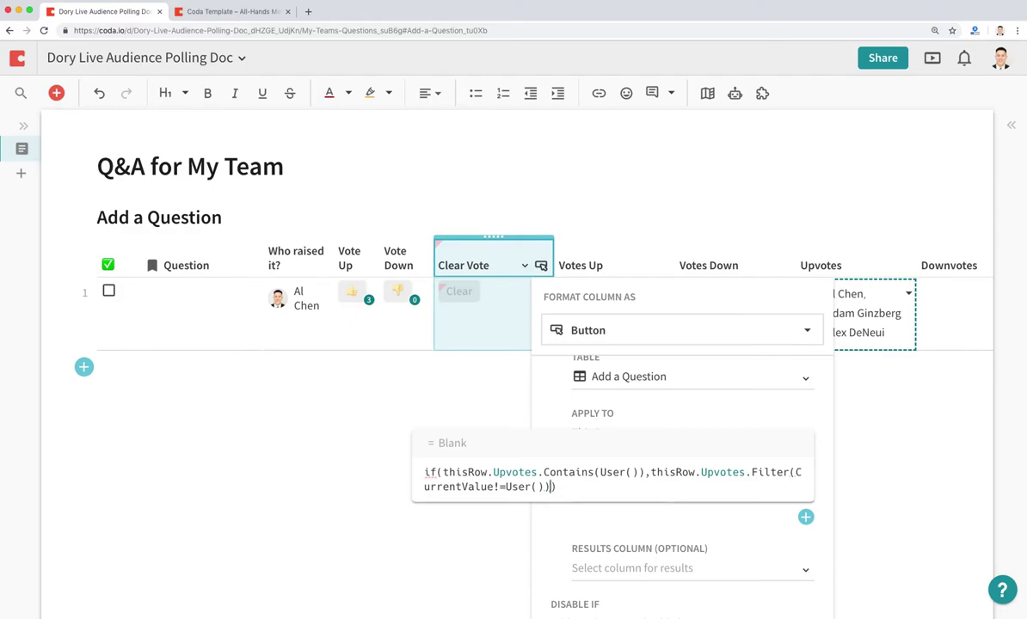
text(,thisRow.Upvotes)
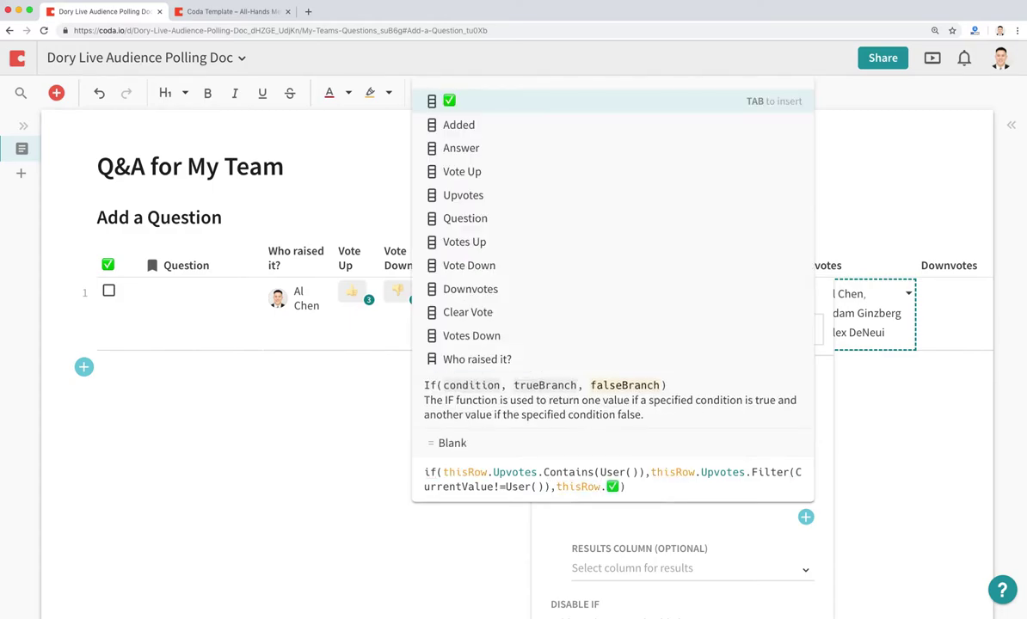
key(Return)
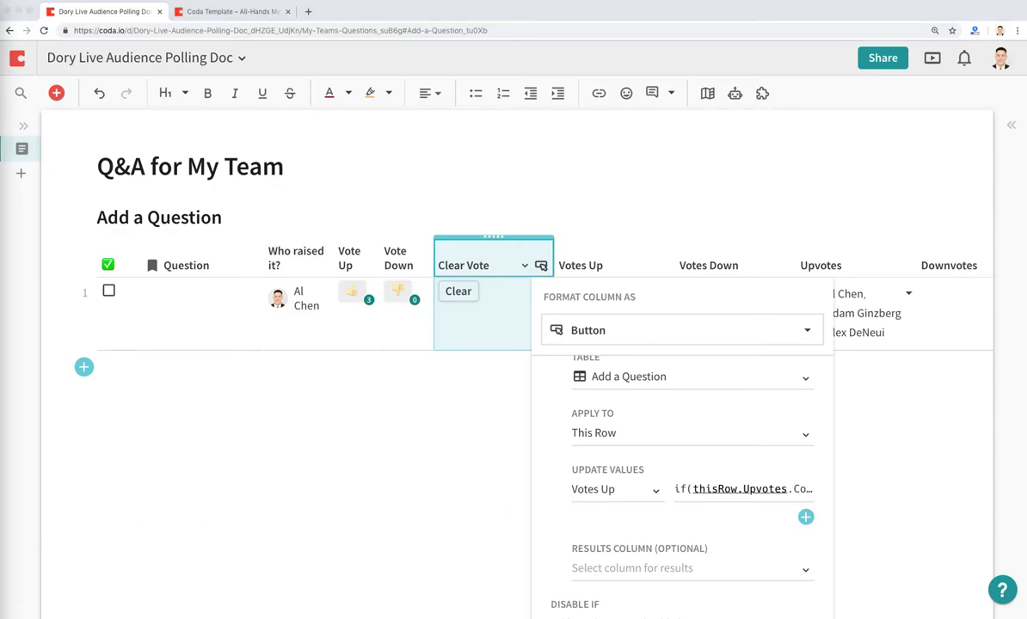
Switch the Clear button's updated column to Upvotes and add a second update for the Downvotes column.
click(653, 491)
click(635, 360)
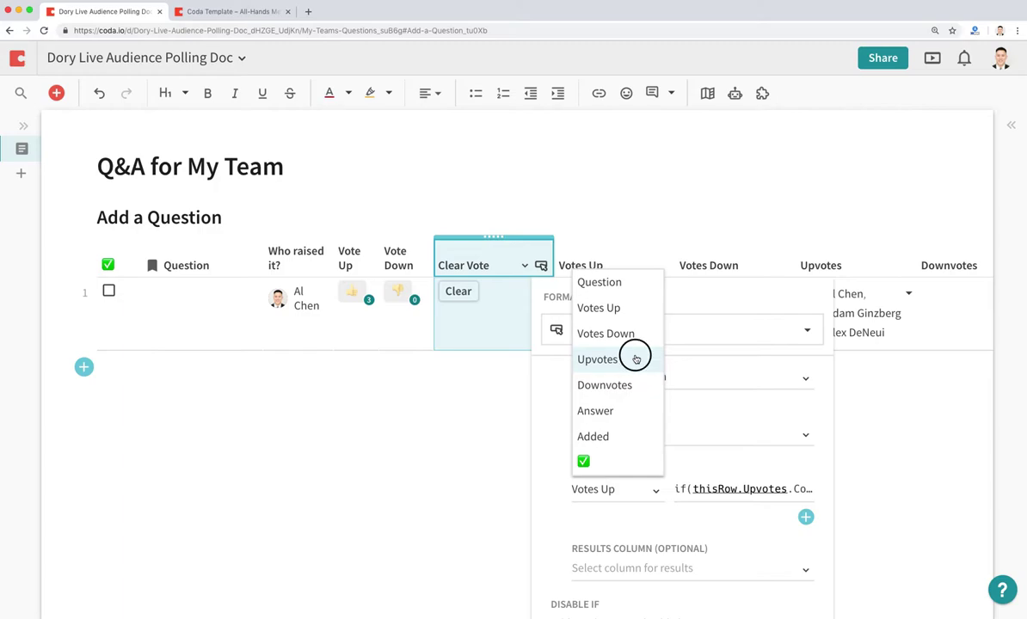
click(806, 518)
click(659, 521)
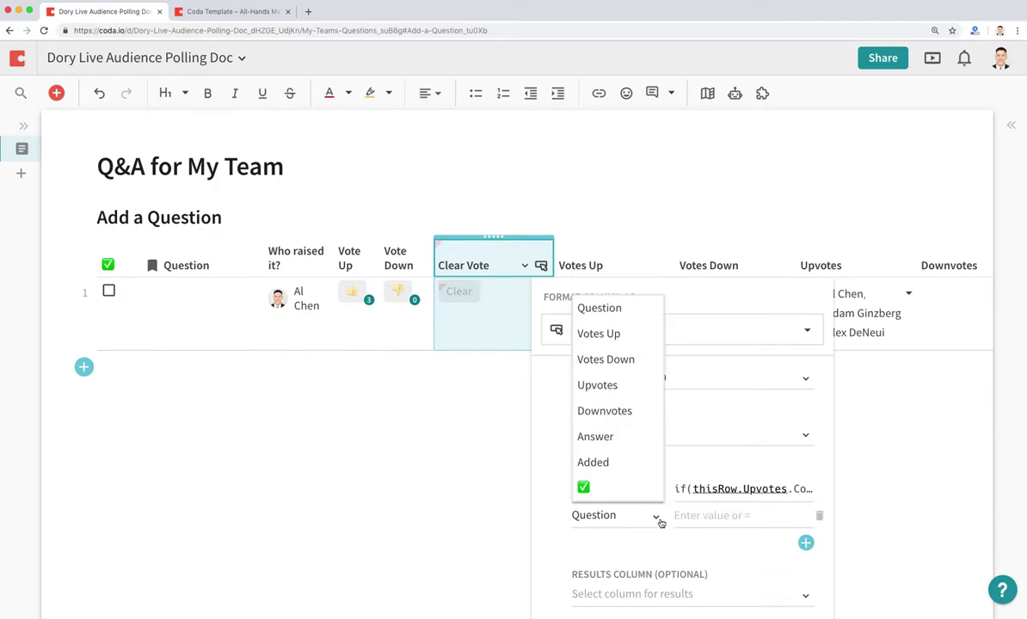
click(604, 411)
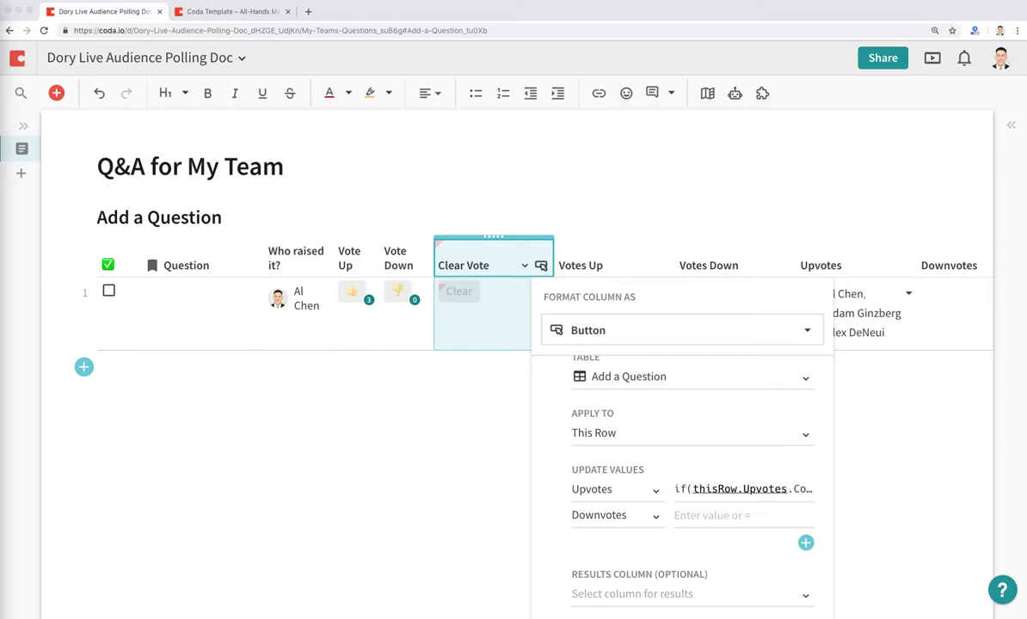
Set the Downvotes update to If(thisRow.Downvotes.Contains(User()),thisRow.Downvotes.Filter(CurrentValue!=User()) ,thisRow.Downvotes ), review the formula and close the format settings.
click(730, 525)
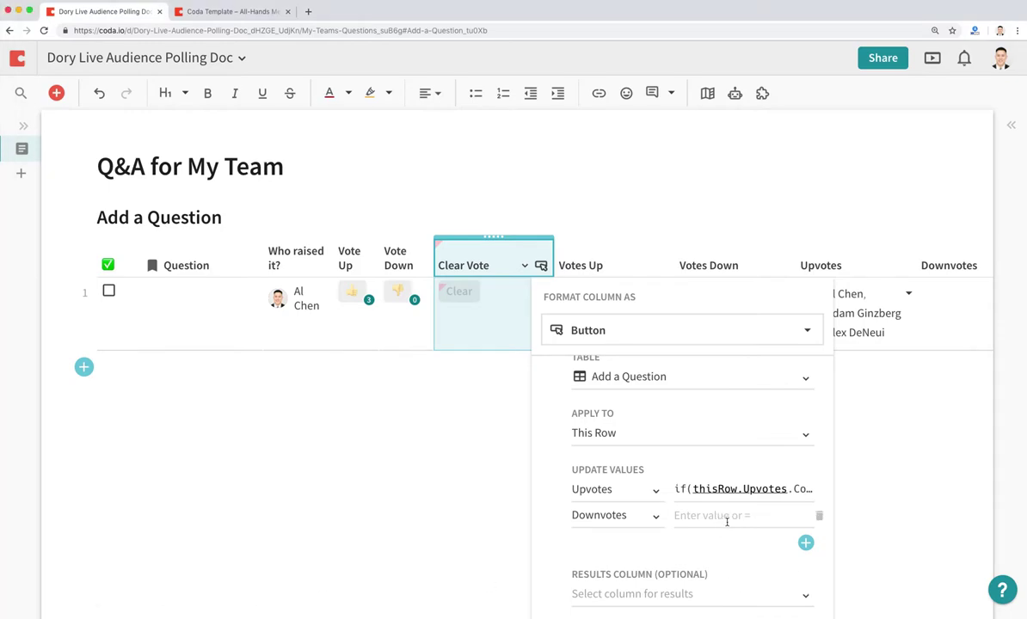
click(730, 518)
text(=)
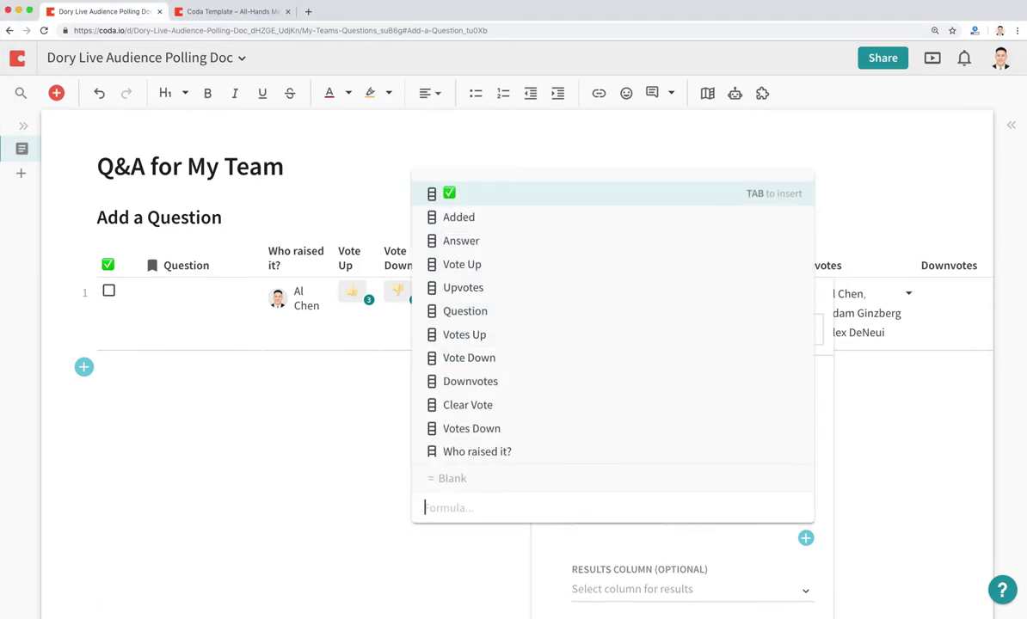
text(If(thisRow.Downvotes.Contains(User()),thisRow.Downvotes.Filter(CurrentValue!=User()) ,thisRow.Downvotes ))
key(Return)
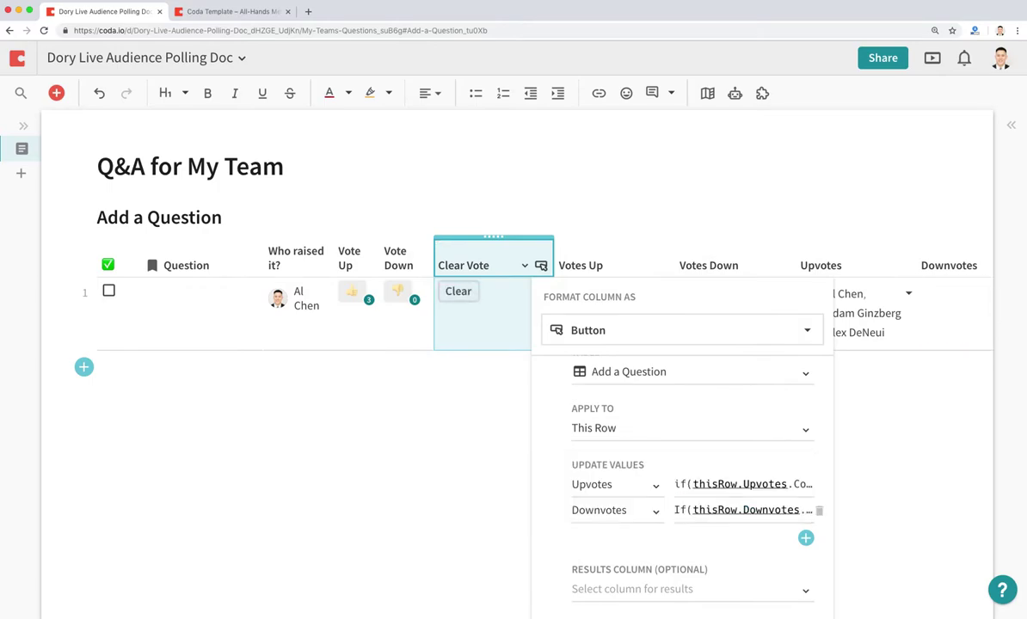
click(723, 511)
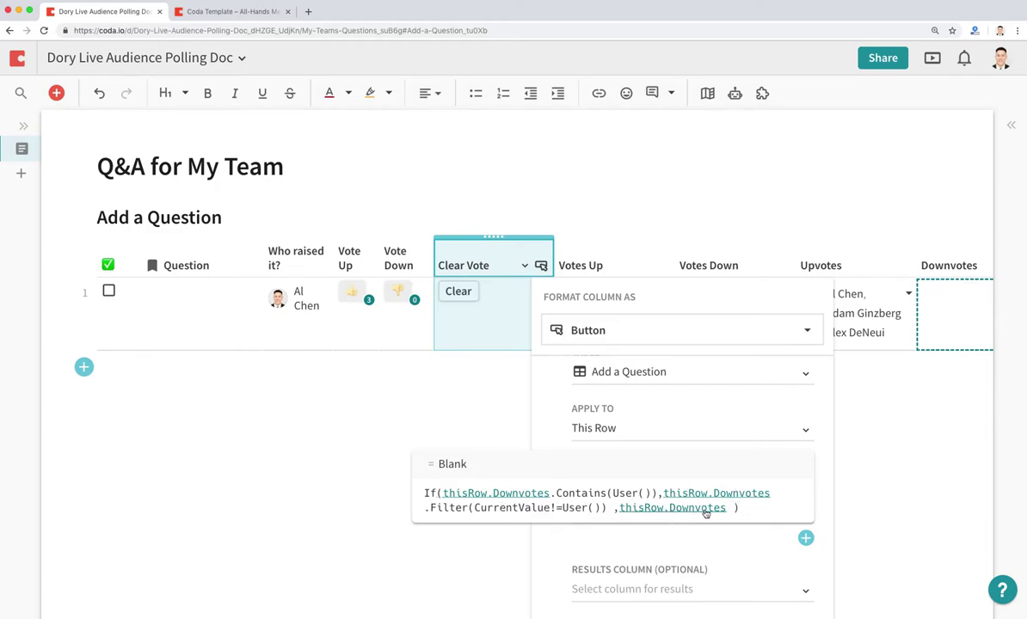
click(927, 425)
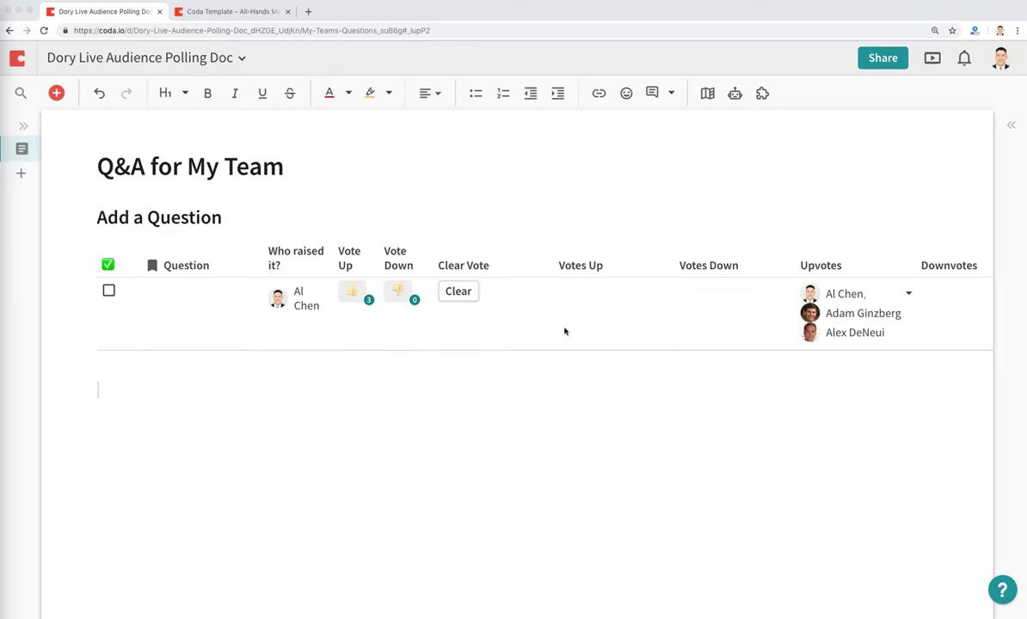
Set the Clear button's disable condition to Not(Upvotes.Contains(User()) or Downvotes.Contains(User())) and close the format settings.
click(530, 300)
click(541, 266)
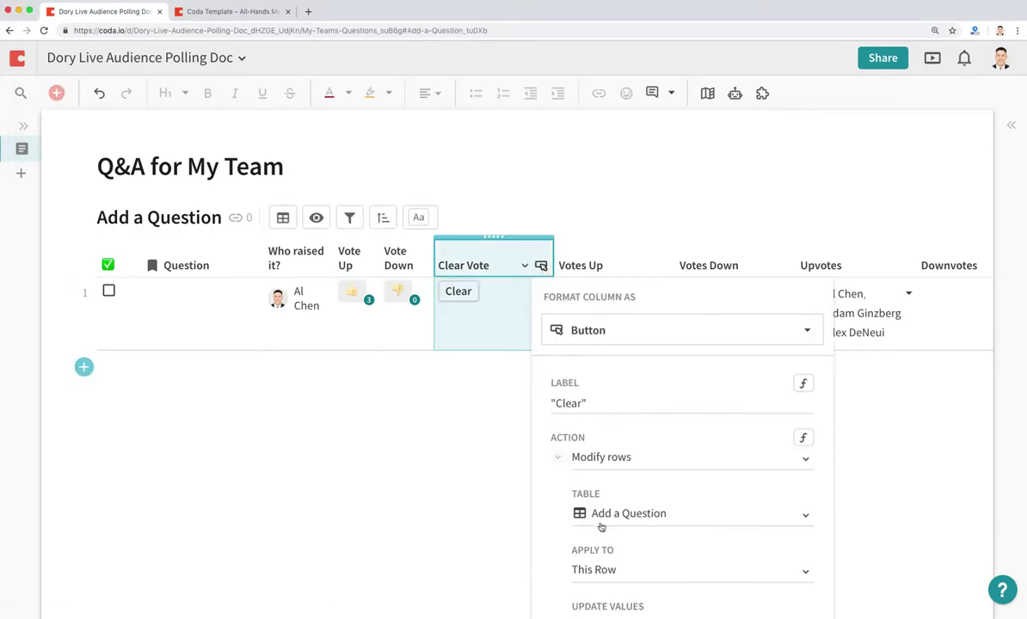
scroll(607, 463, down, 5)
click(587, 469)
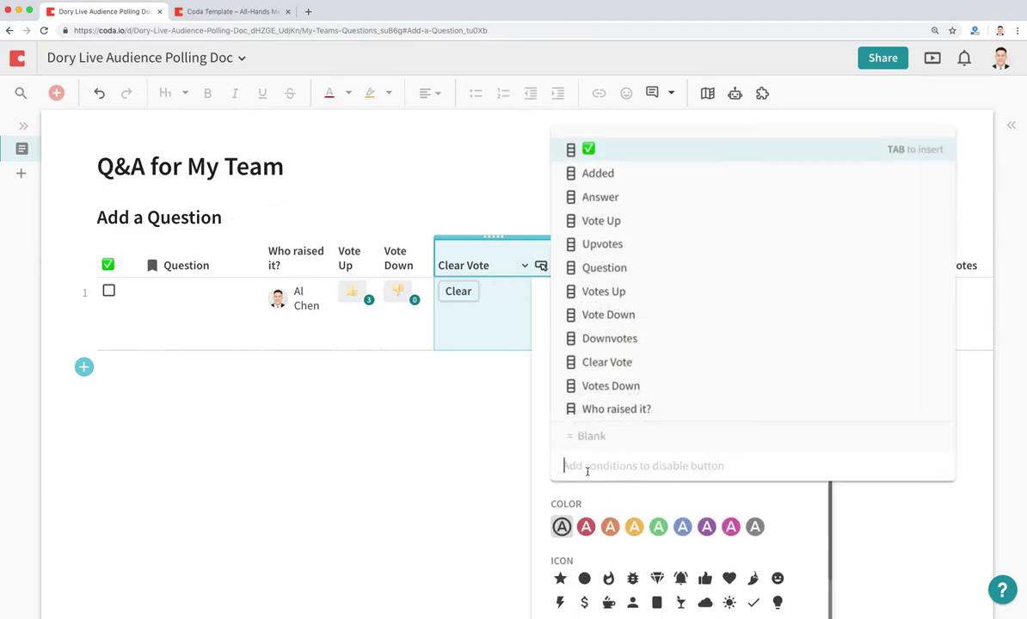
text(Not(Upvotes.Contains(User()) or Downvotes.Contains(User())))
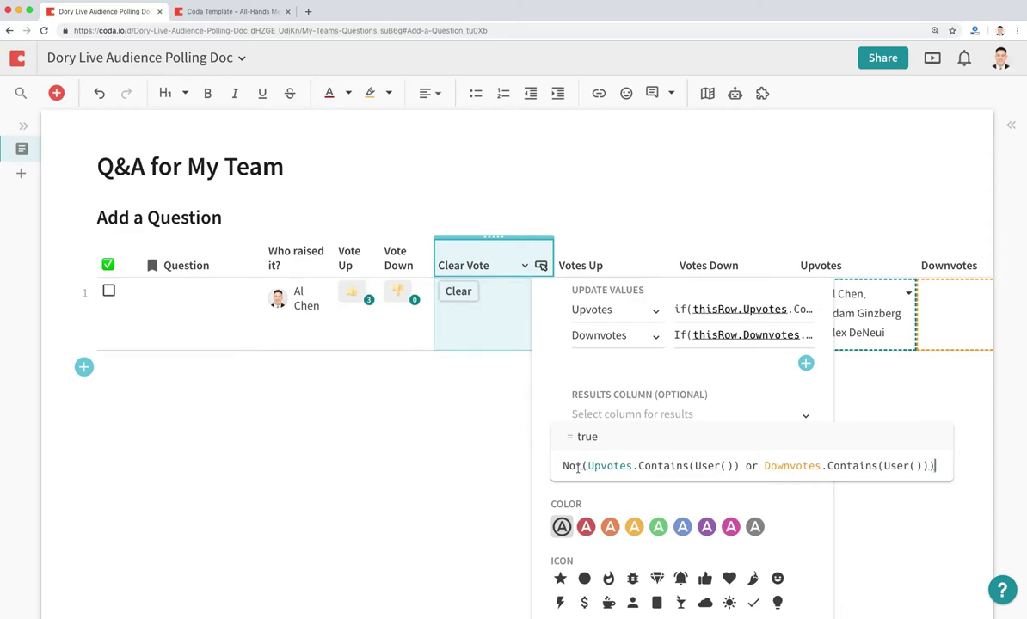
click(768, 323)
click(854, 315)
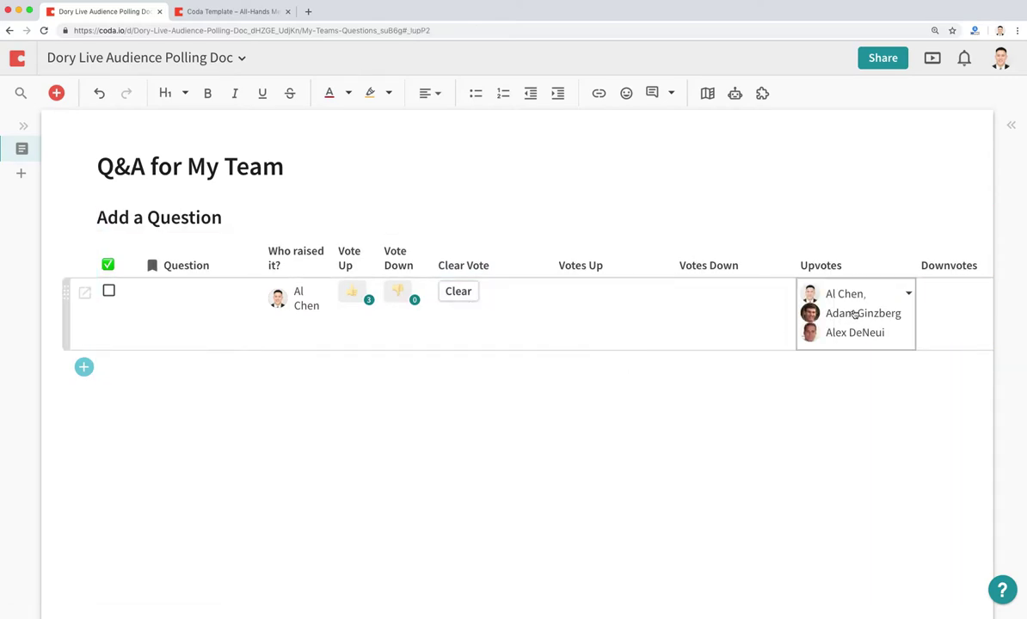
Narrow the Clear Vote column to fit its button and clear the current vote on the first row.
click(470, 296)
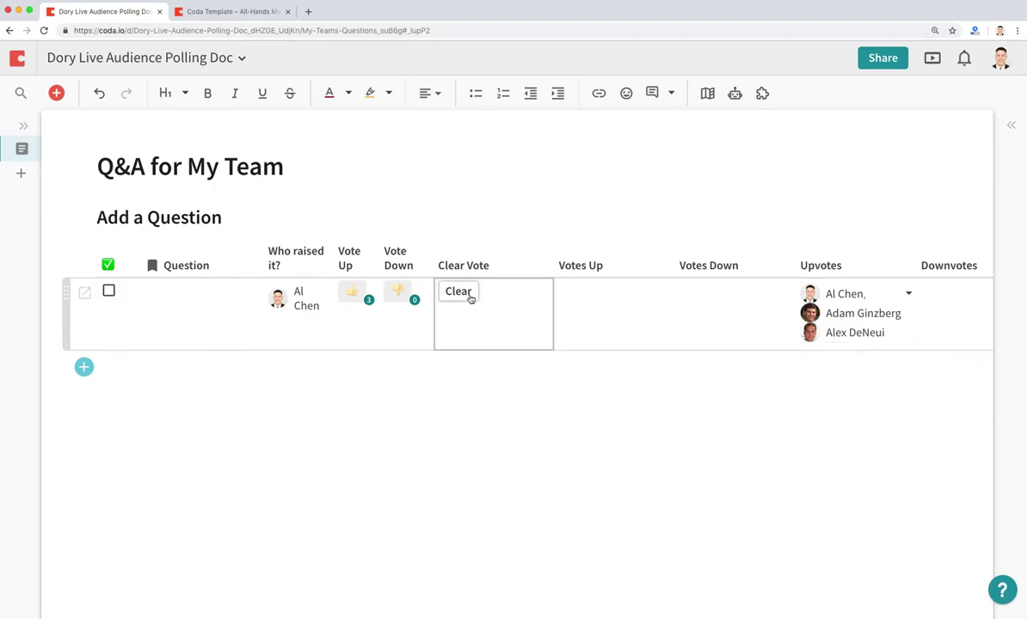
drag(552, 264, 484, 272)
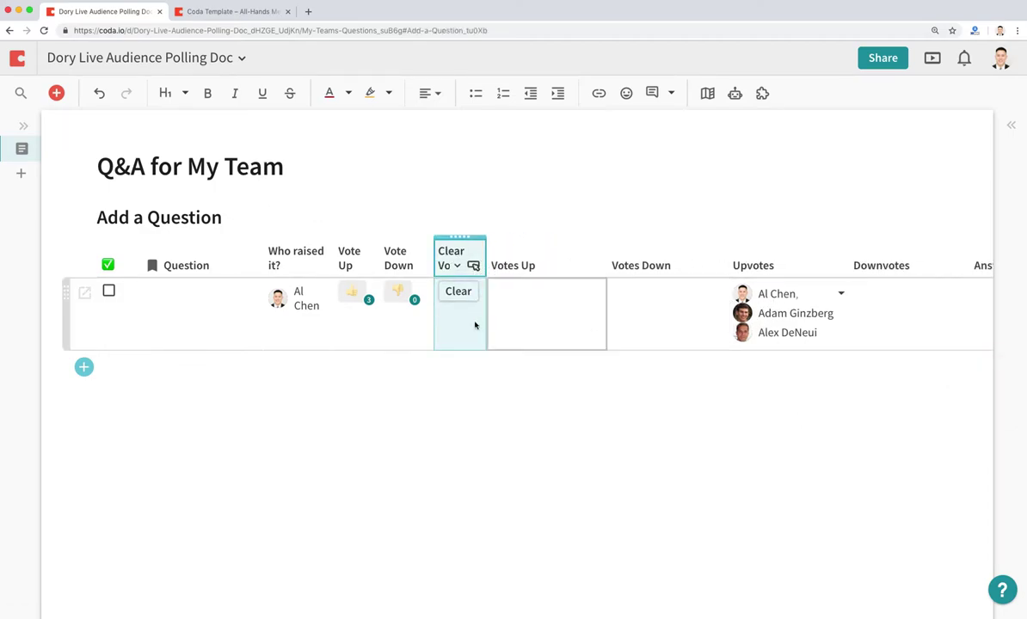
click(460, 298)
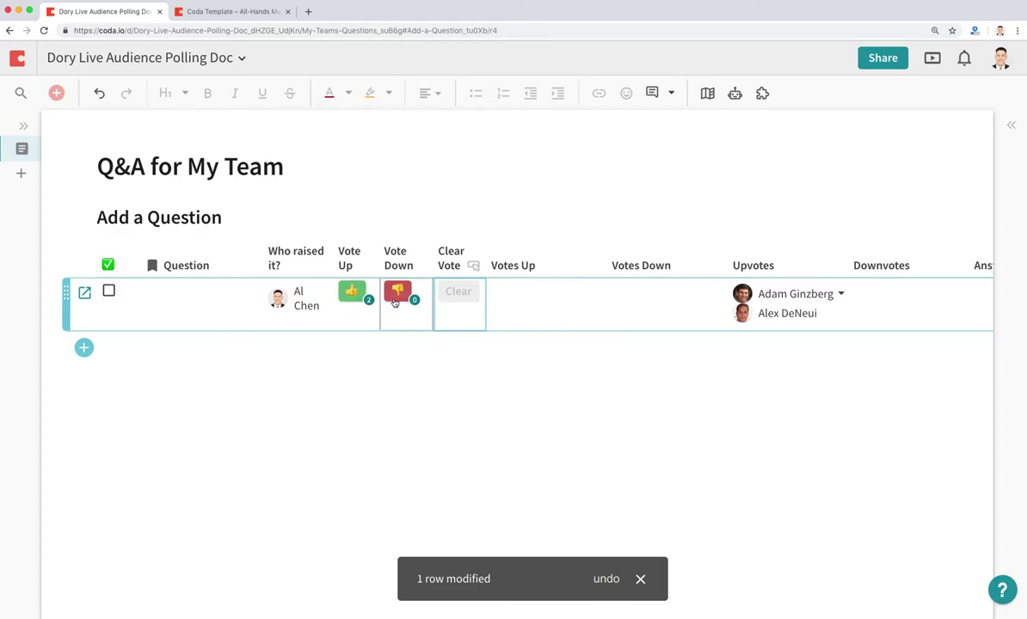
Examine the Vote Up button's disable condition in its column format settings and close them.
click(366, 265)
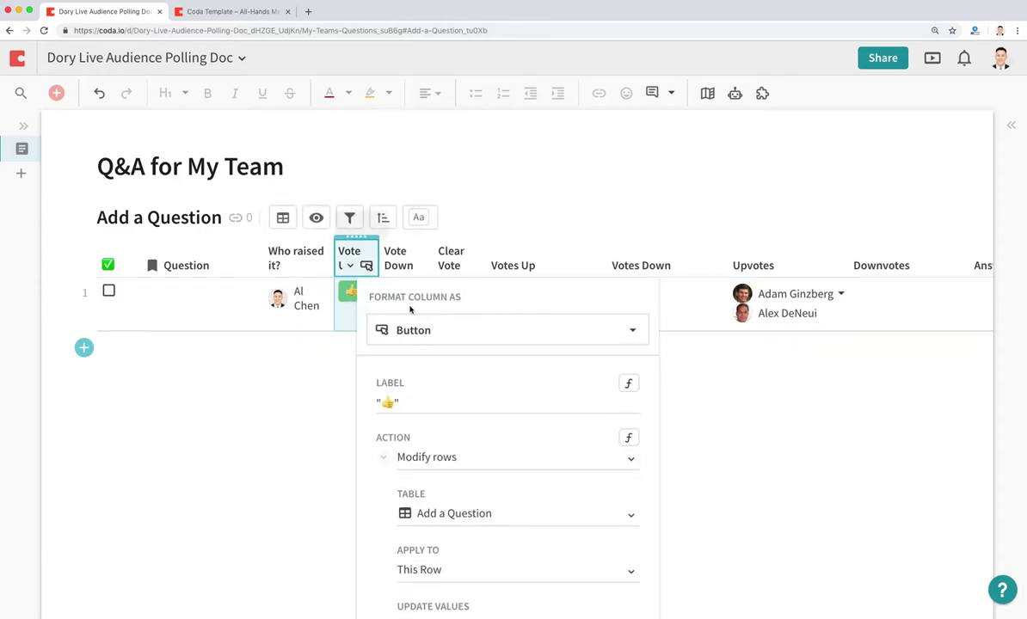
scroll(501, 426, down, 5)
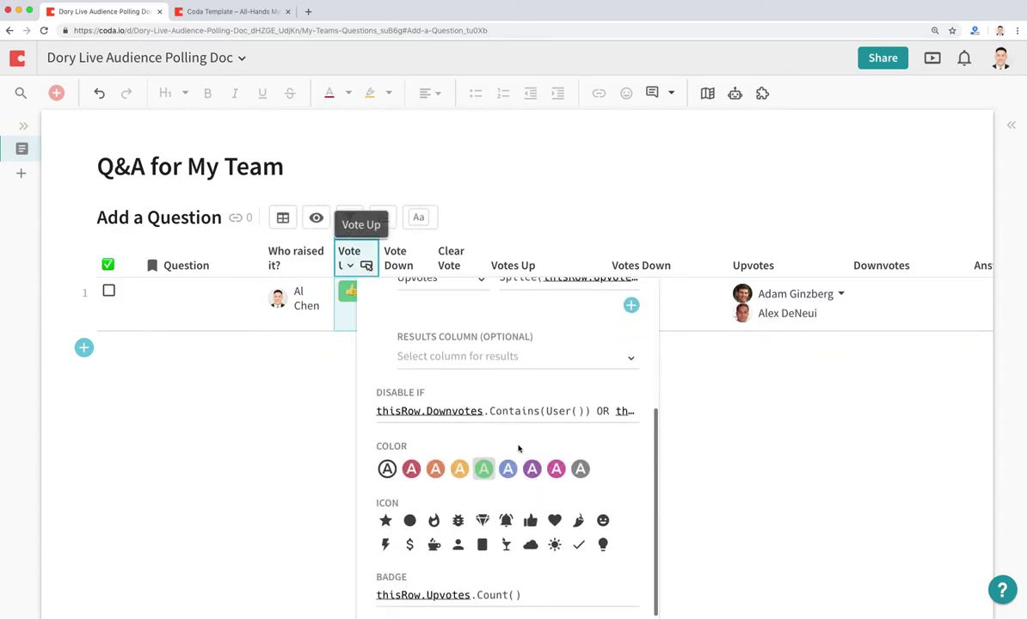
click(554, 414)
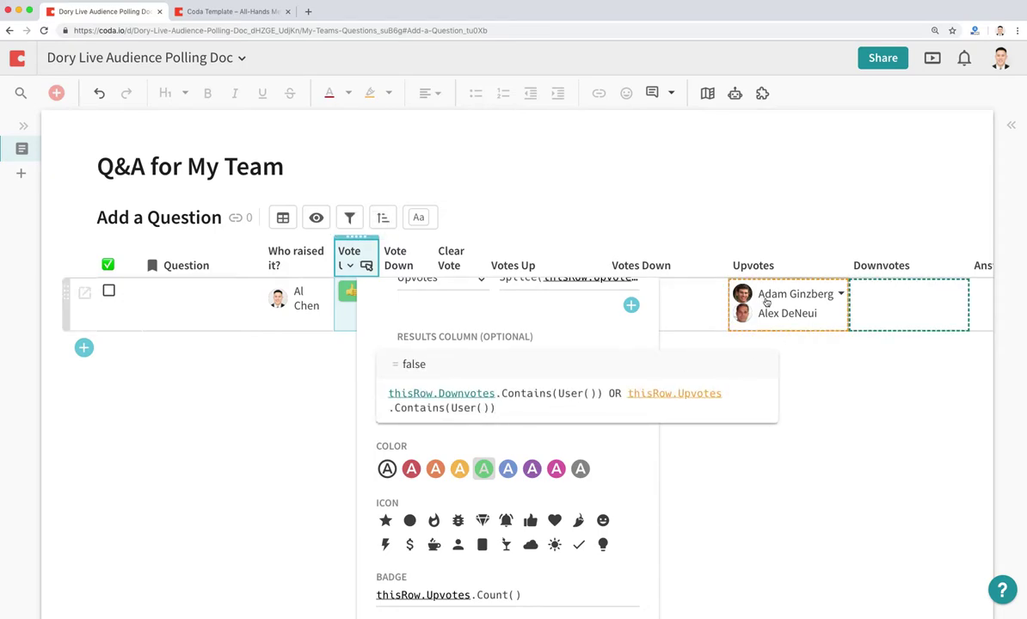
click(784, 489)
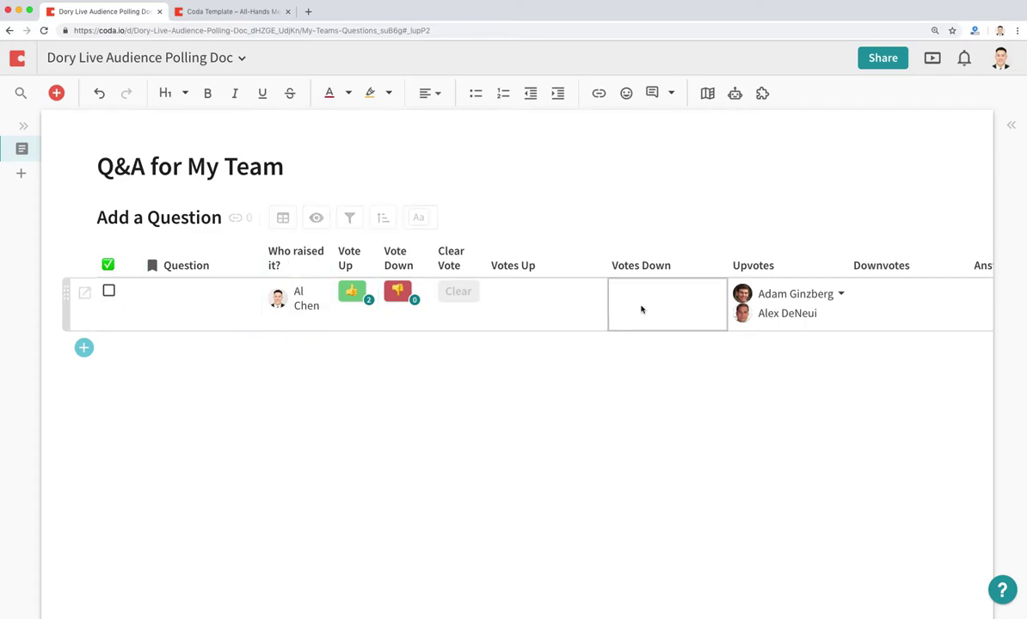
Set the Votes Up column formula to Upvotes.Count().
scroll(647, 307, right, 5)
scroll(646, 310, left, 1)
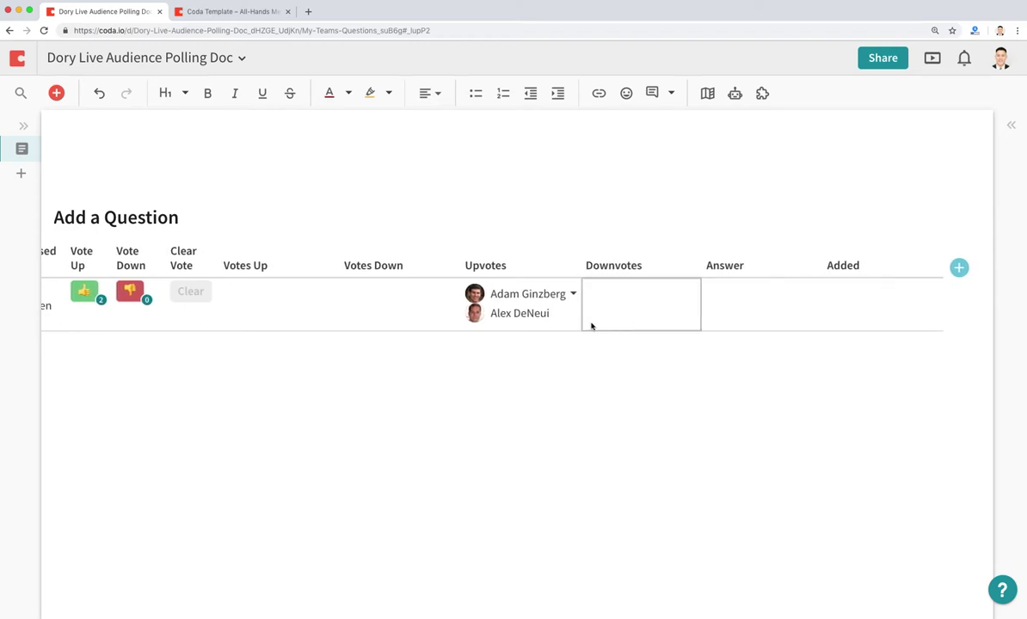
scroll(291, 334, left, 3)
scroll(291, 334, left, 3)
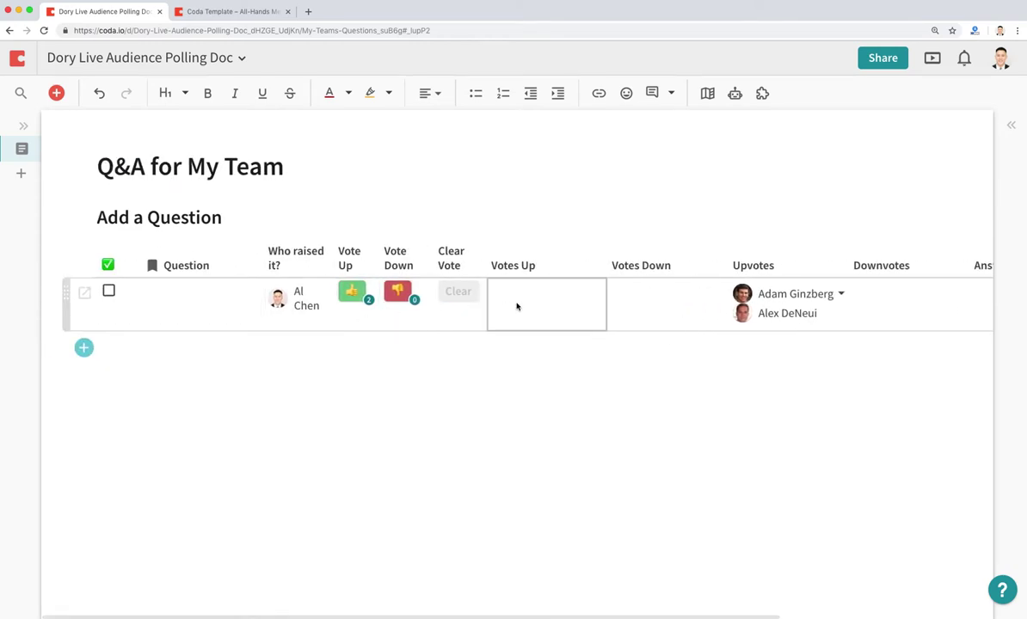
click(552, 301)
key(equal)
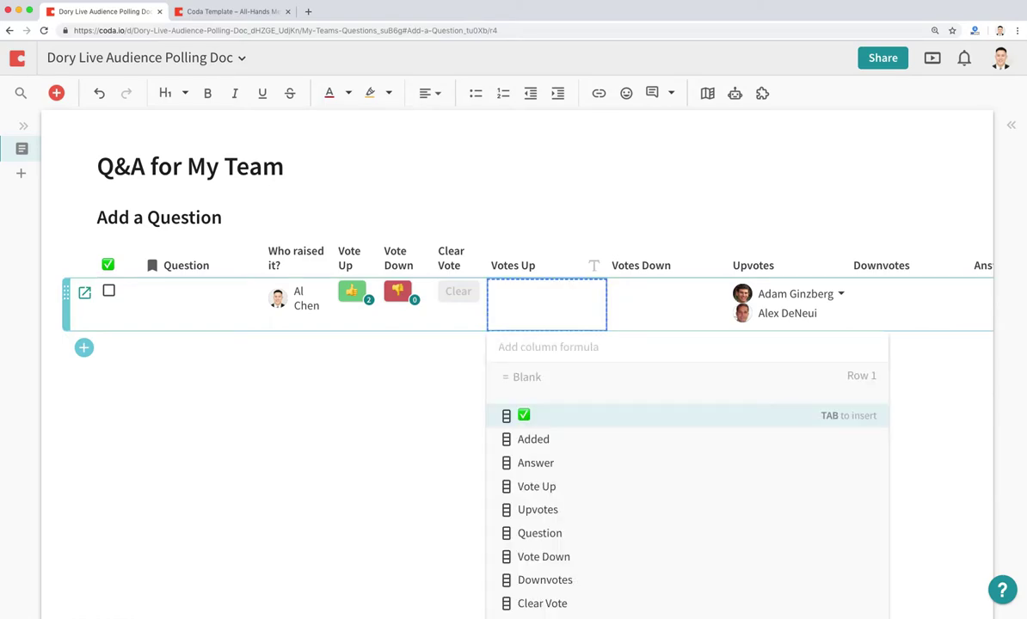
text(upvotes)
key(Tab)
text(.count)
key(Tab)
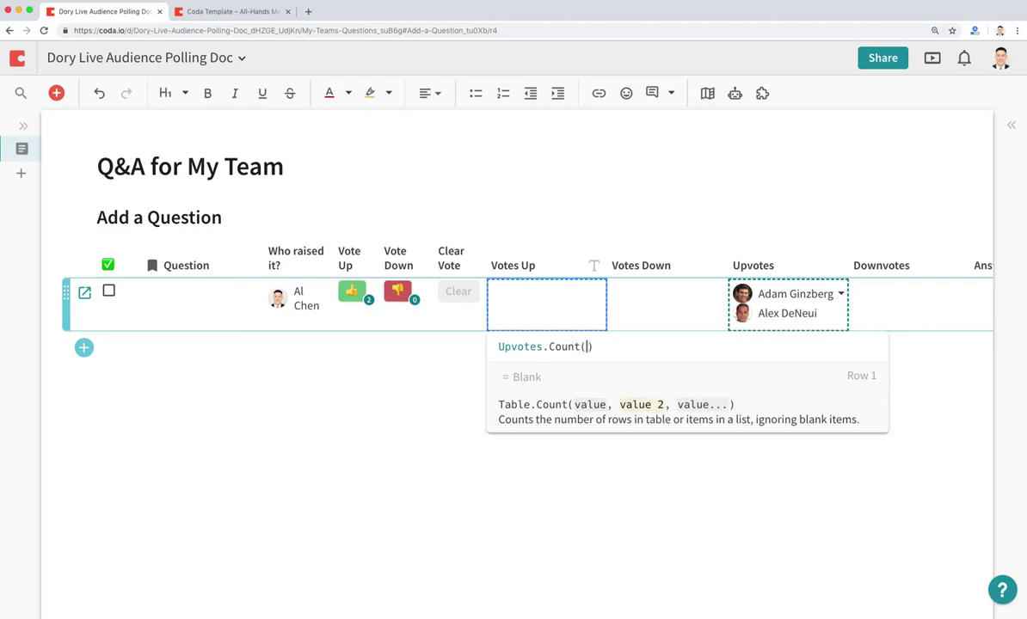
key(Return)
Format the Votes Up column as Number and narrow it so its heading wraps onto two lines.
click(593, 266)
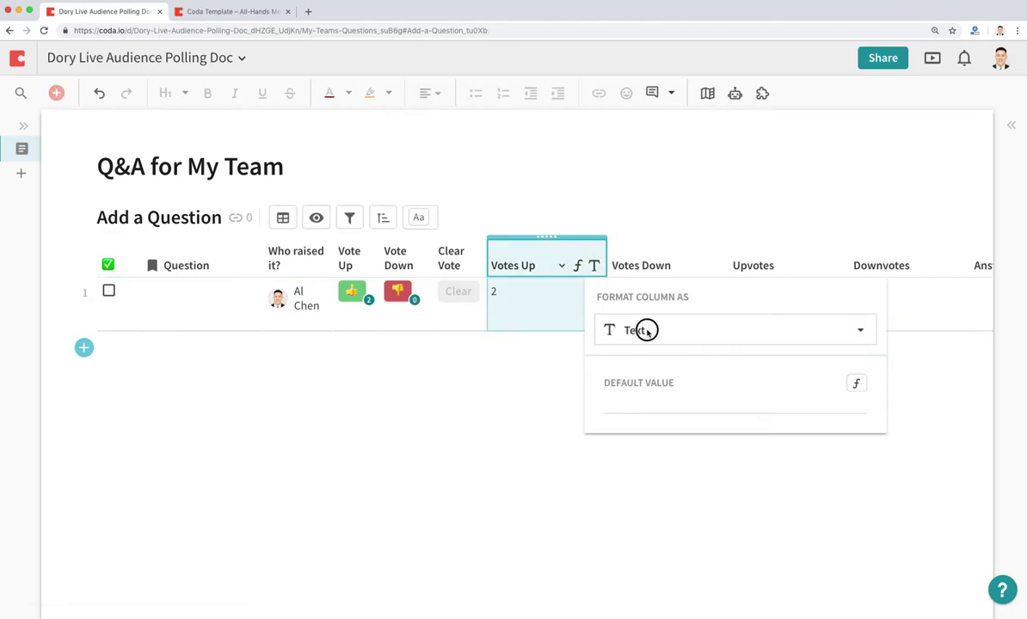
click(649, 328)
click(665, 496)
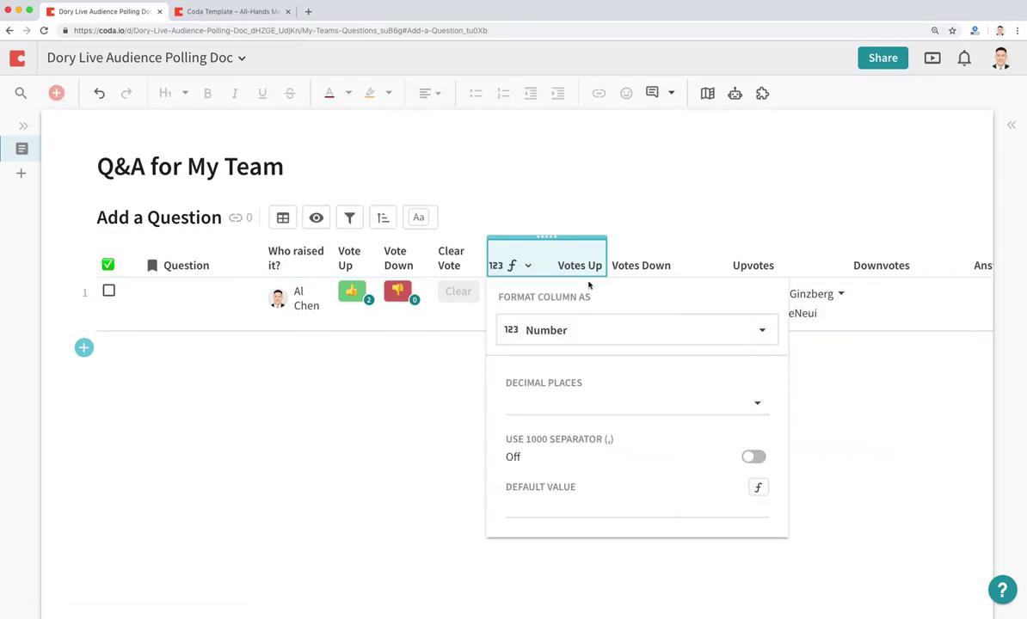
drag(605, 259, 530, 264)
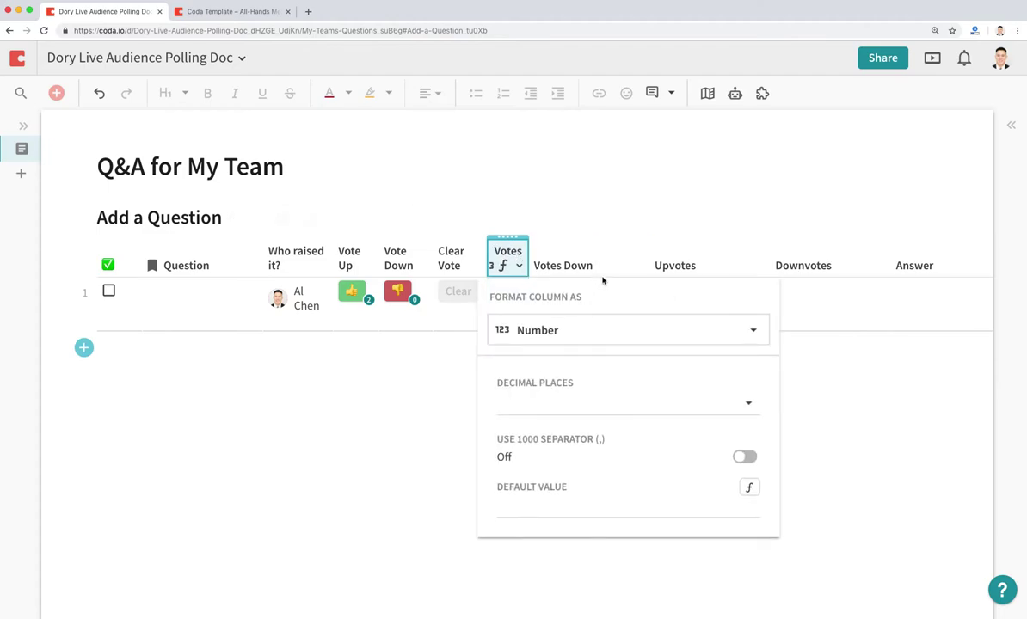
Format the Votes Down column as Number.
click(630, 266)
click(637, 266)
click(681, 332)
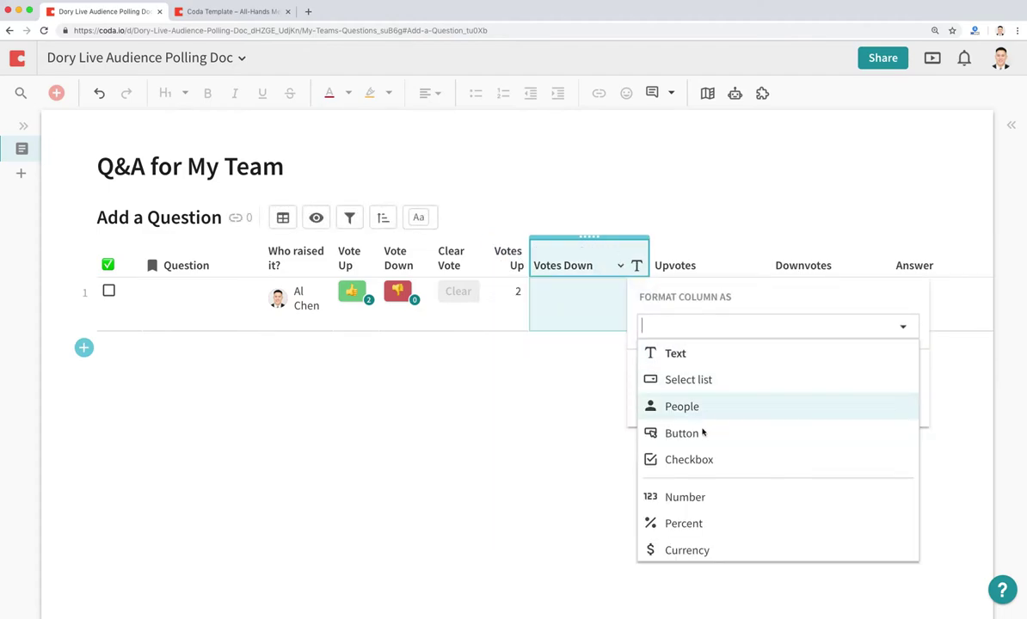
click(685, 496)
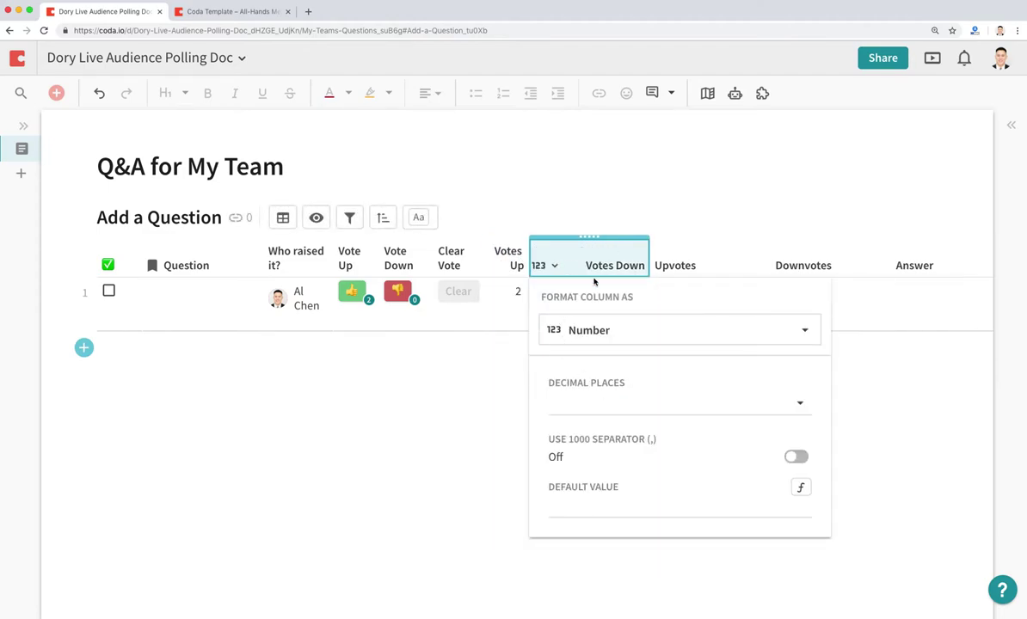
Set the Votes Down column formula to Downvotes.Count() and narrow the column so its heading wraps.
click(572, 320)
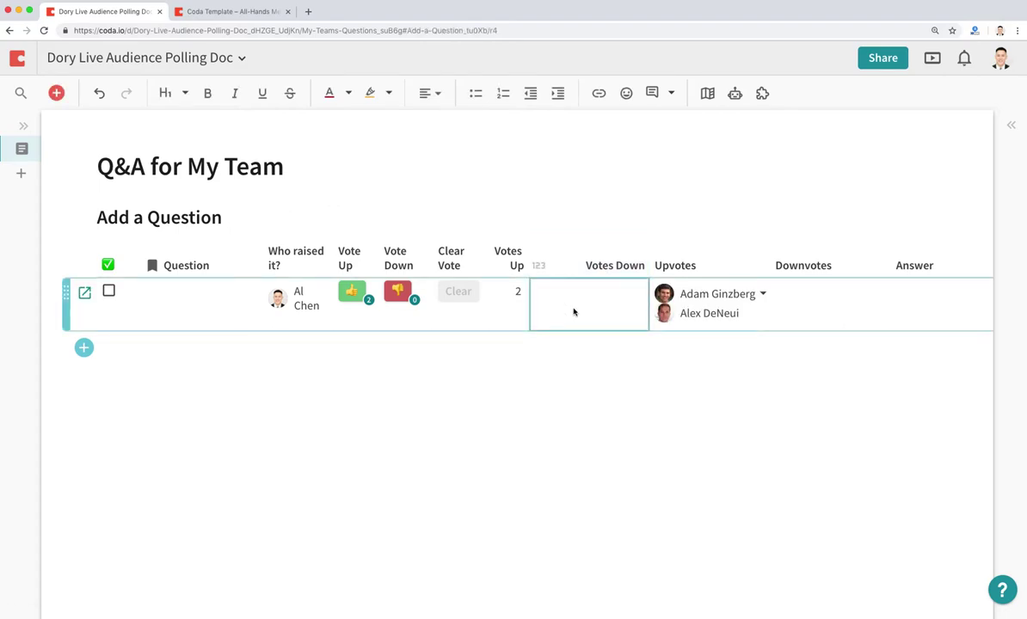
key(equal)
text(Downvotes.Count())
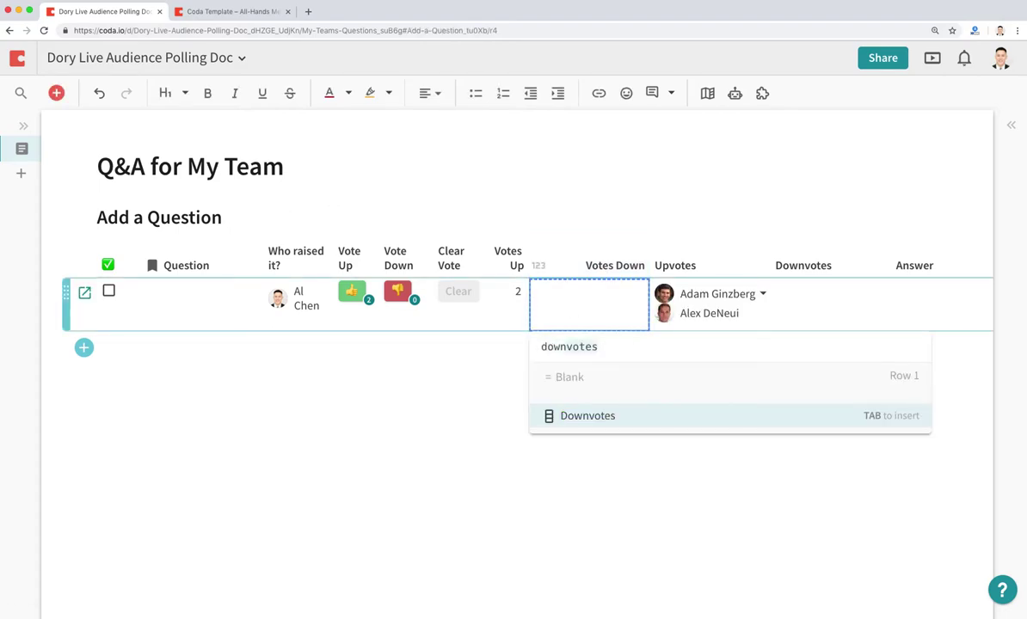
key(Return)
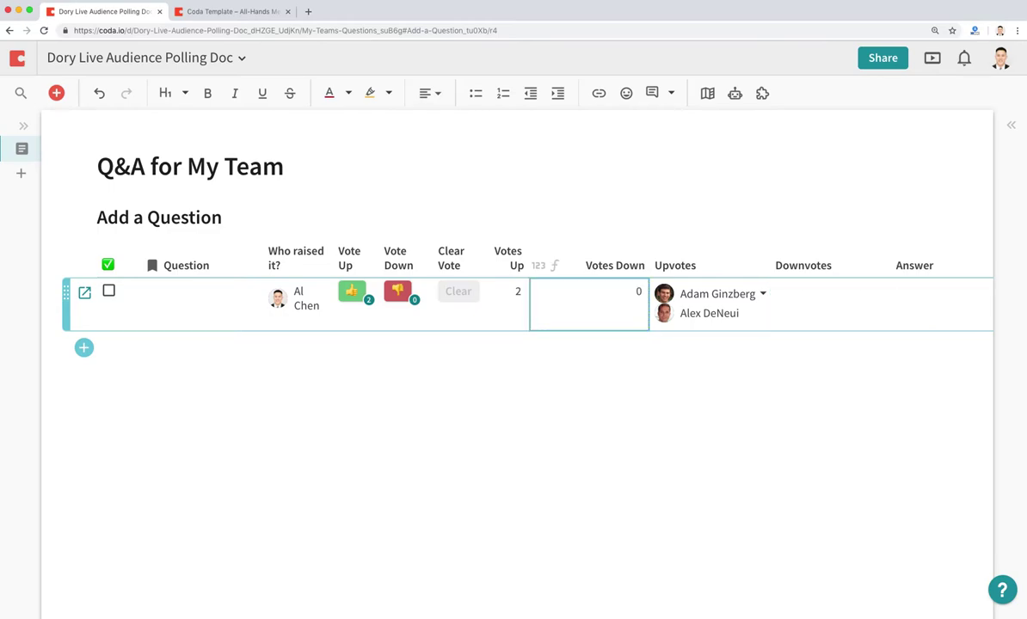
drag(649, 264, 564, 274)
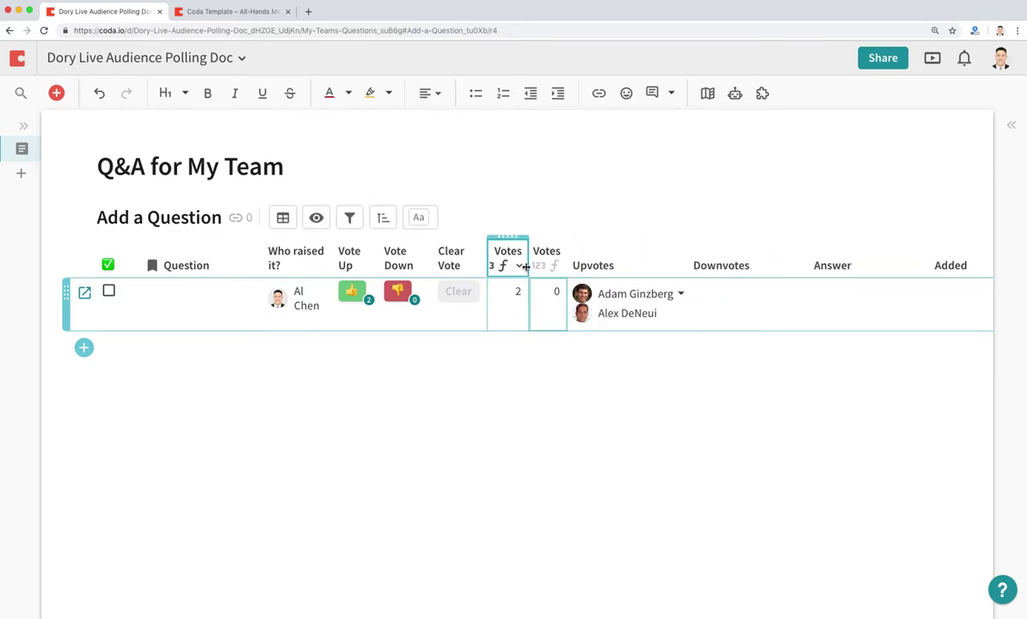
Enter "What is our hiring for 2019?" as the question in the first row.
click(764, 292)
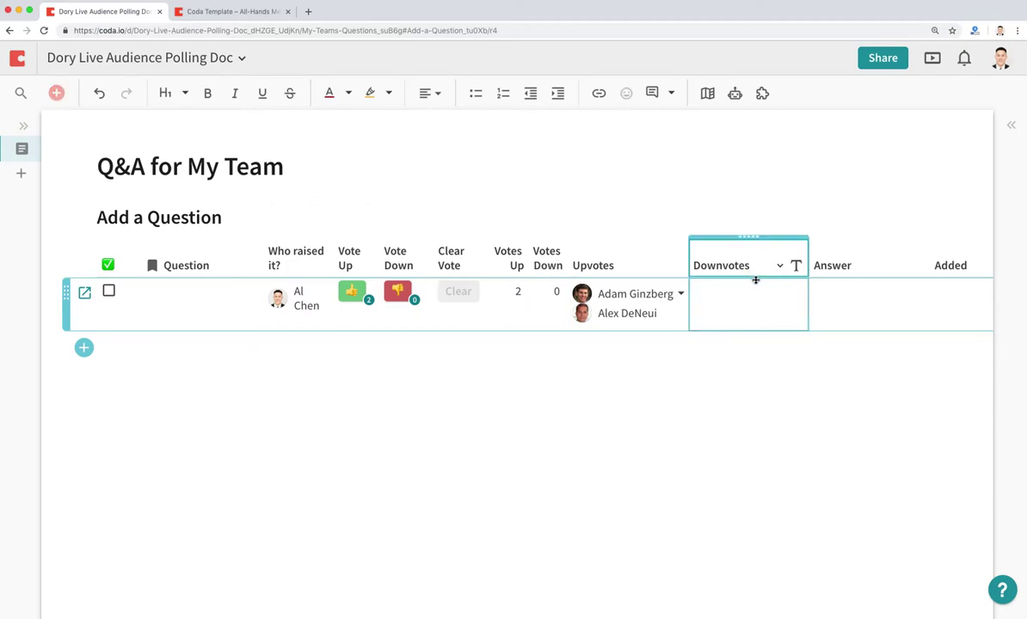
click(174, 303)
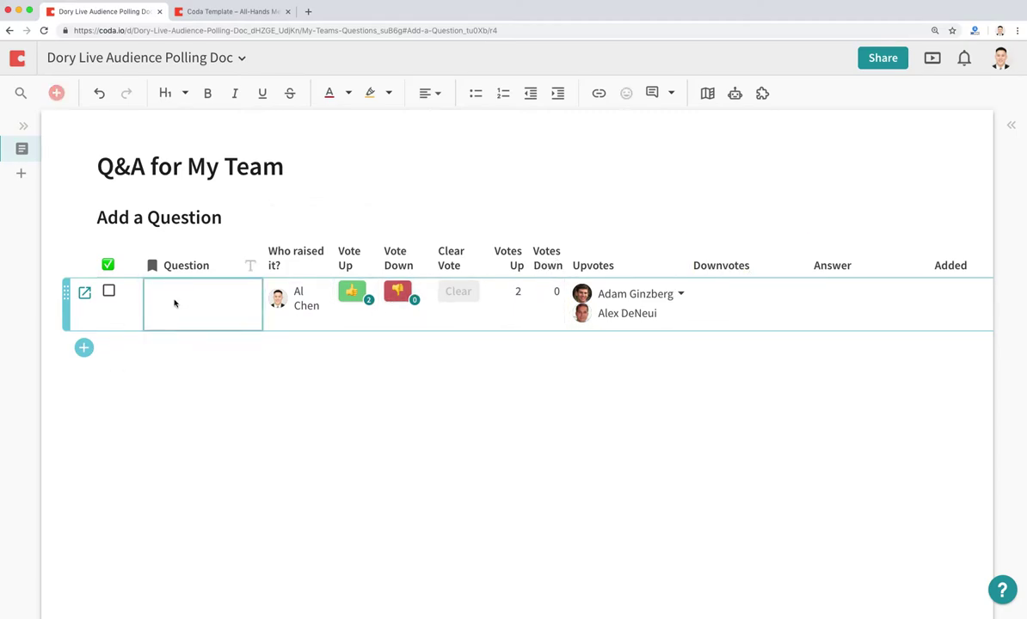
text(Wh)
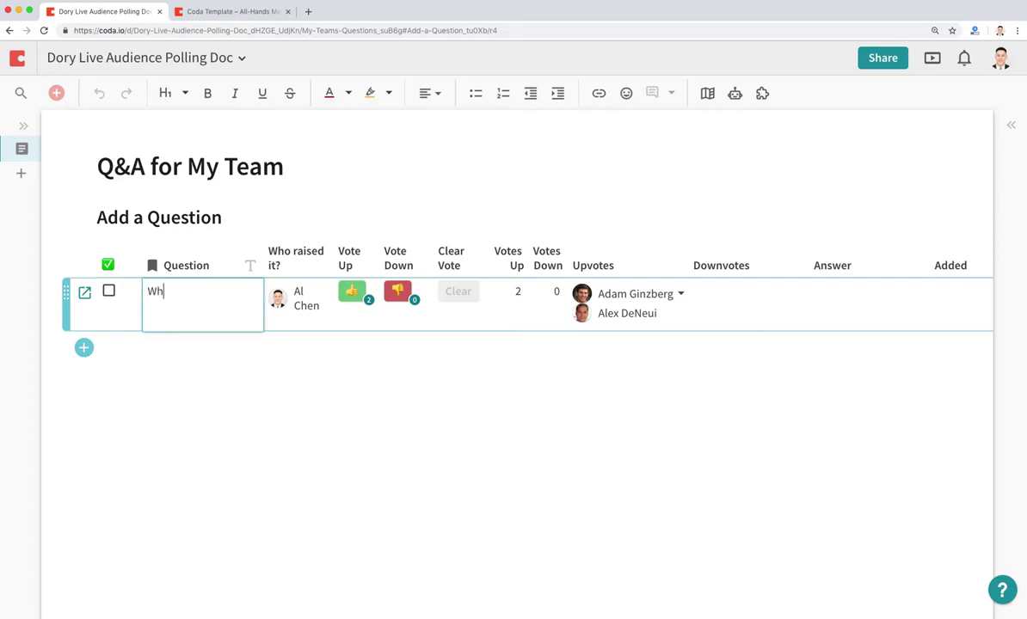
text(at is our hiring for 2019?)
key(Return)
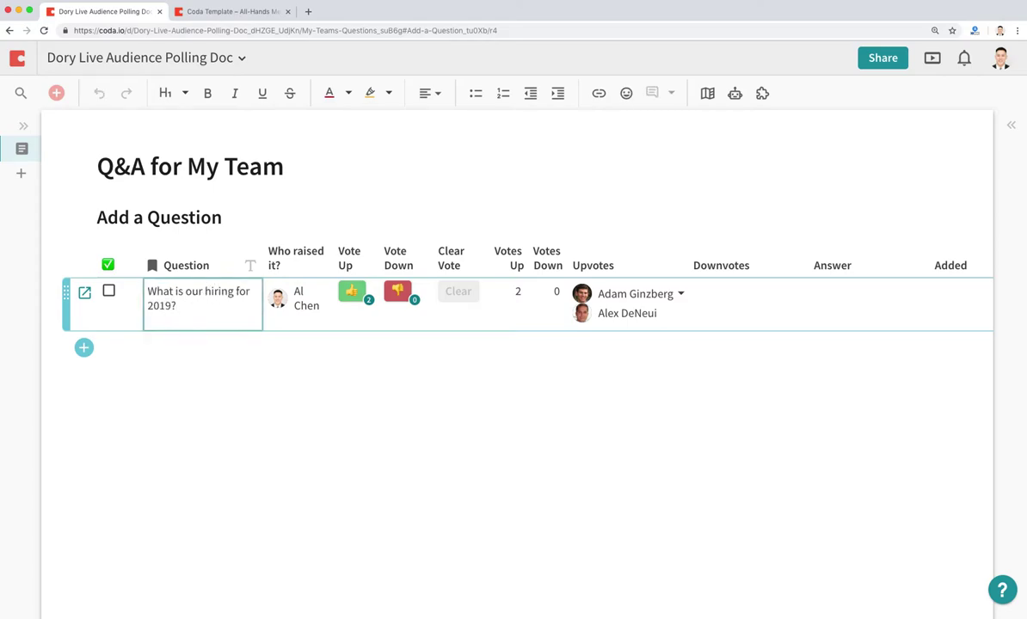
Add a second row with the question "Where is our next offiste?".
key(Return)
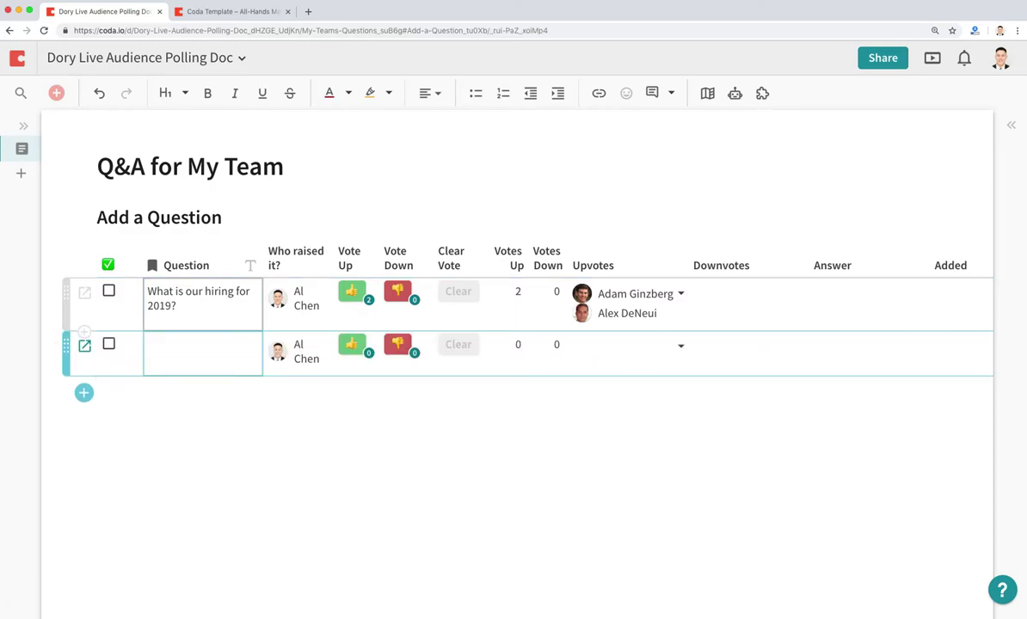
text(Who)
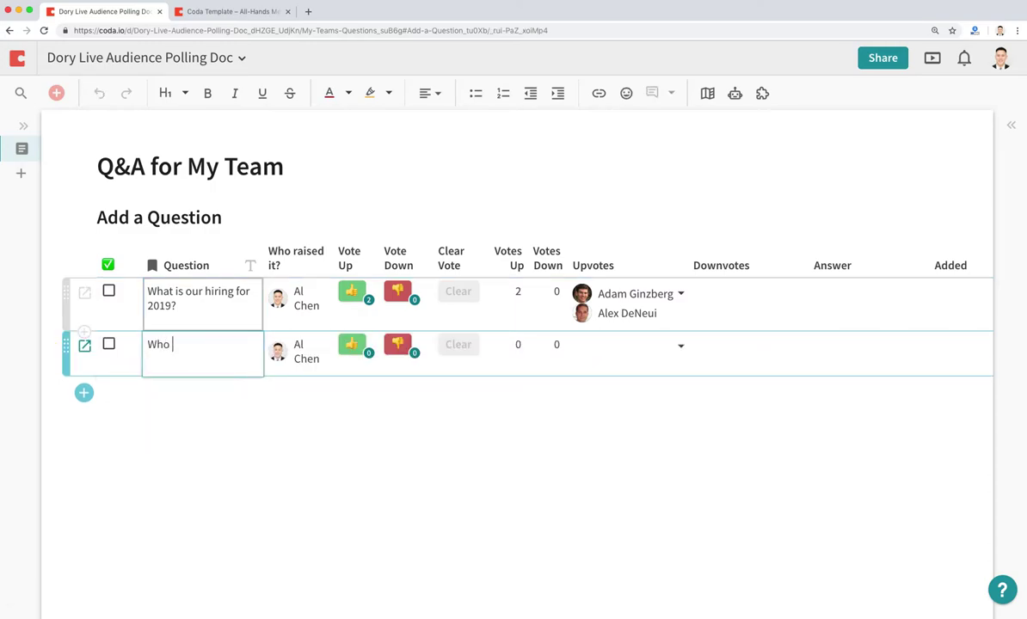
key(BackSpace)
key(BackSpace)
text(here is our next offsite?)
key(Return)
Add a third row with the question "Dude where's my car?" and delete the extra blank row below it.
key(Return)
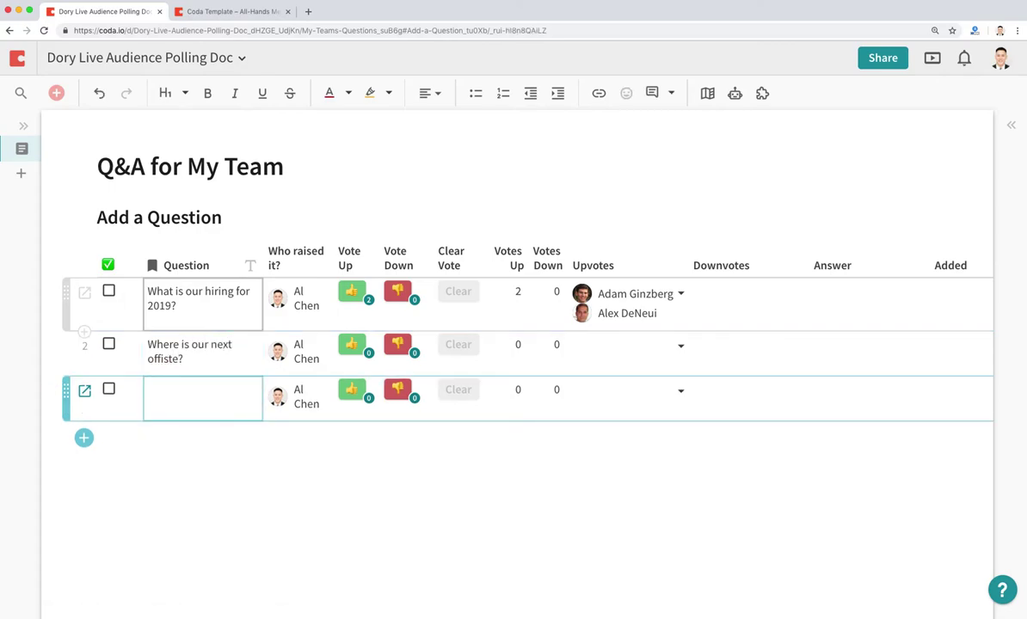
text(Dude where's my car?)
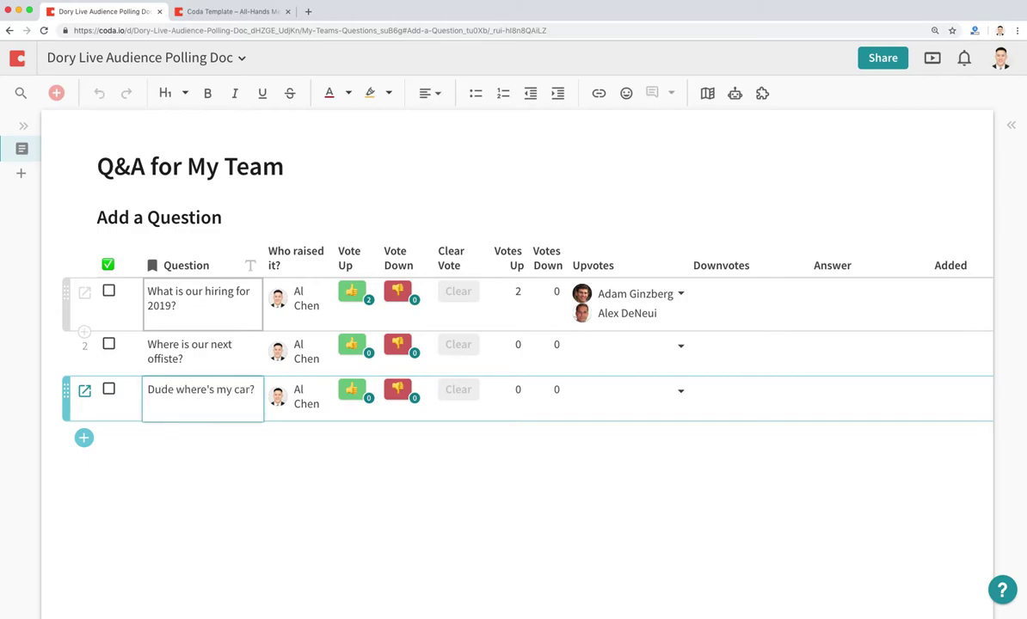
key(Return)
key(Return)
key(Left)
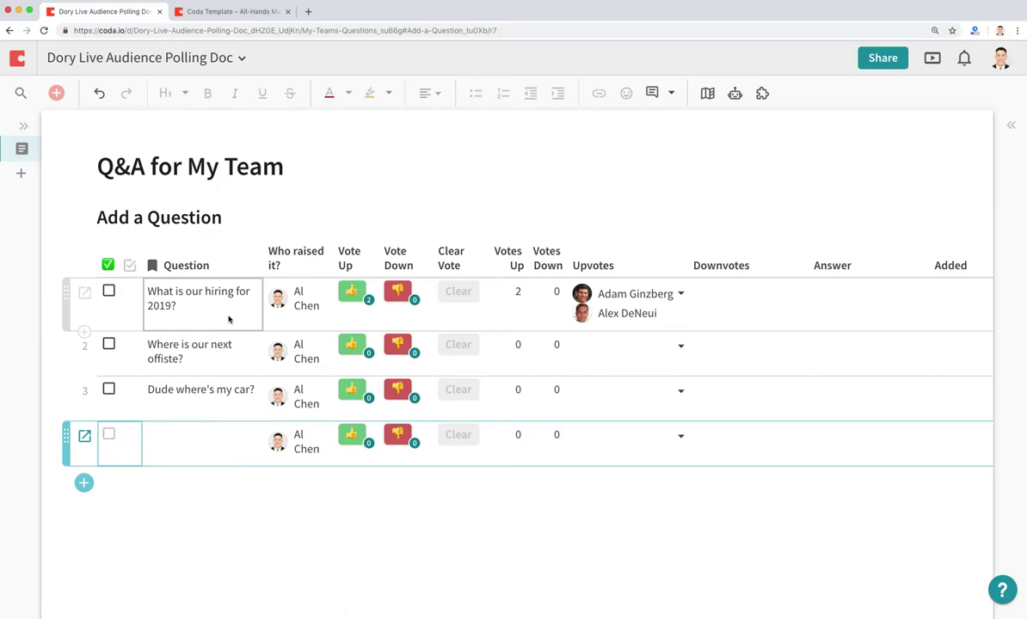
key(BackSpace)
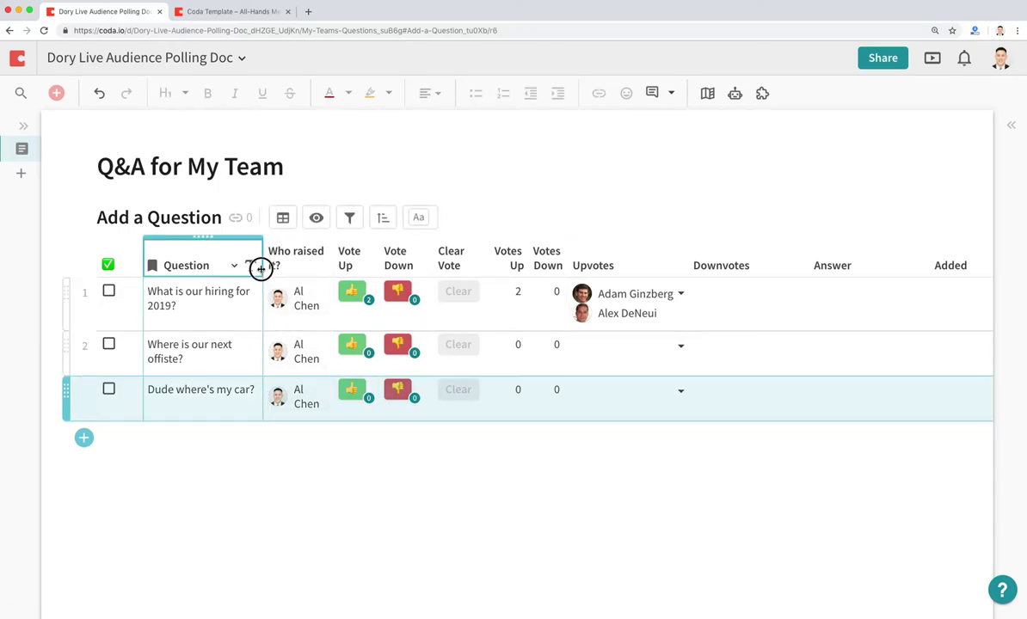
Narrow the Question column slightly and widen the Who raised it? column so each name fits on one line.
drag(262, 268, 249, 268)
drag(315, 259, 347, 259)
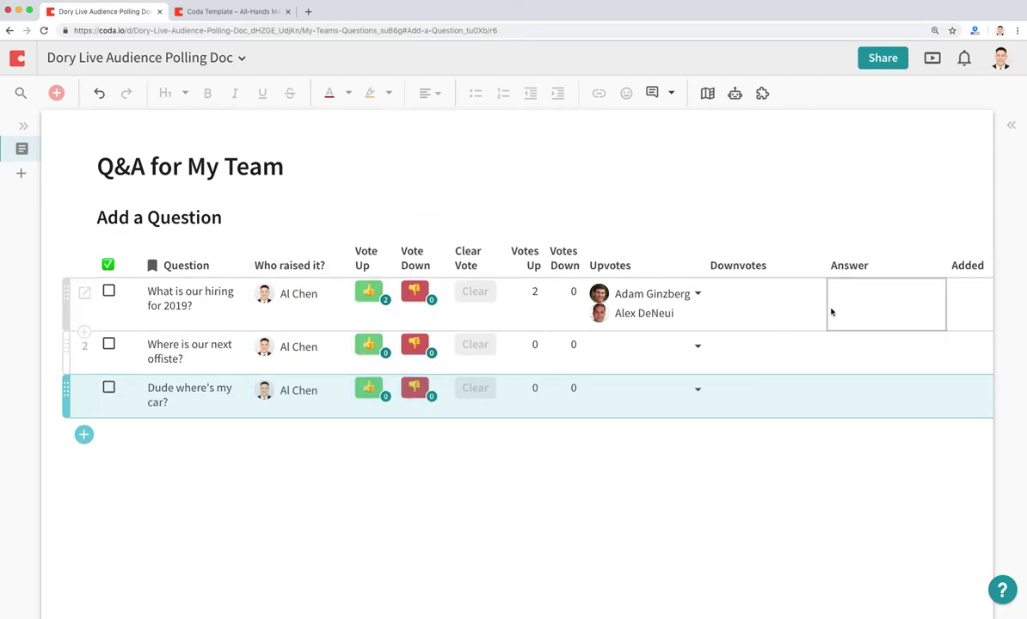
Vote down the second and third questions and check the table's remaining columns.
click(414, 344)
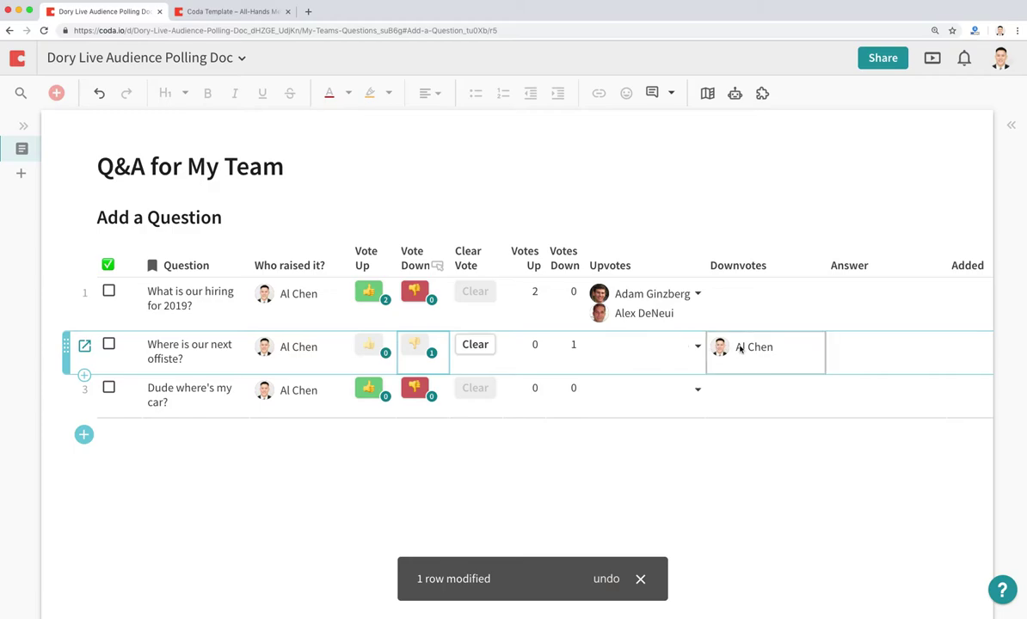
click(415, 389)
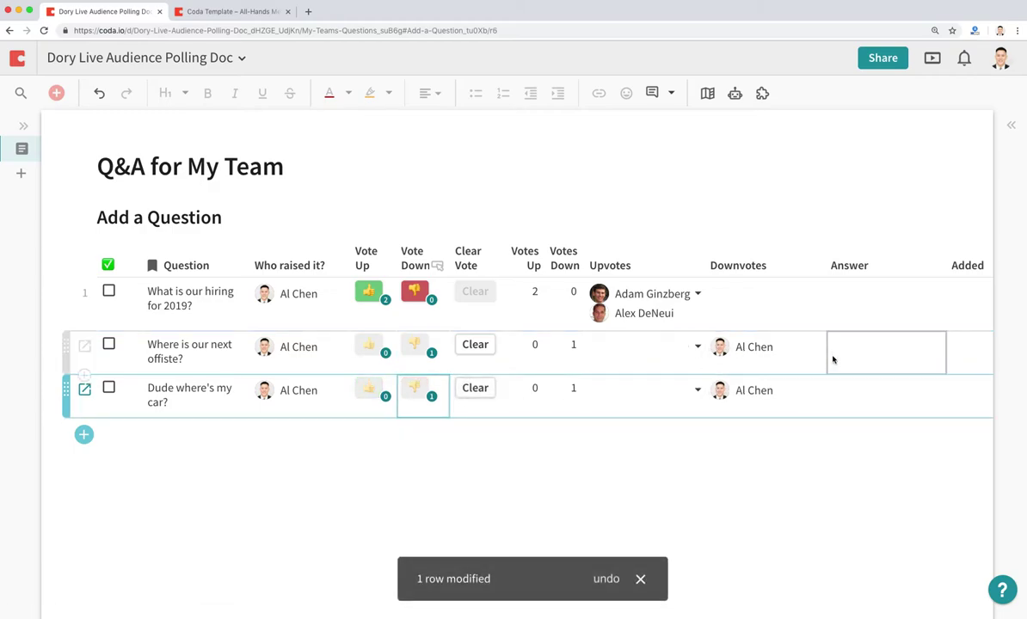
scroll(854, 308, right, 3)
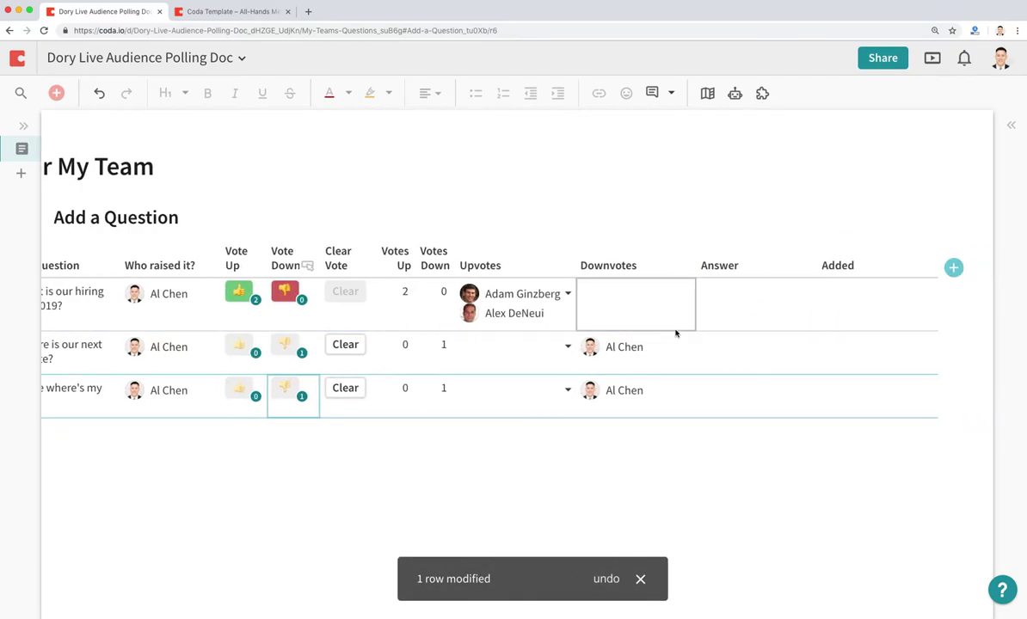
scroll(653, 327, left, 3)
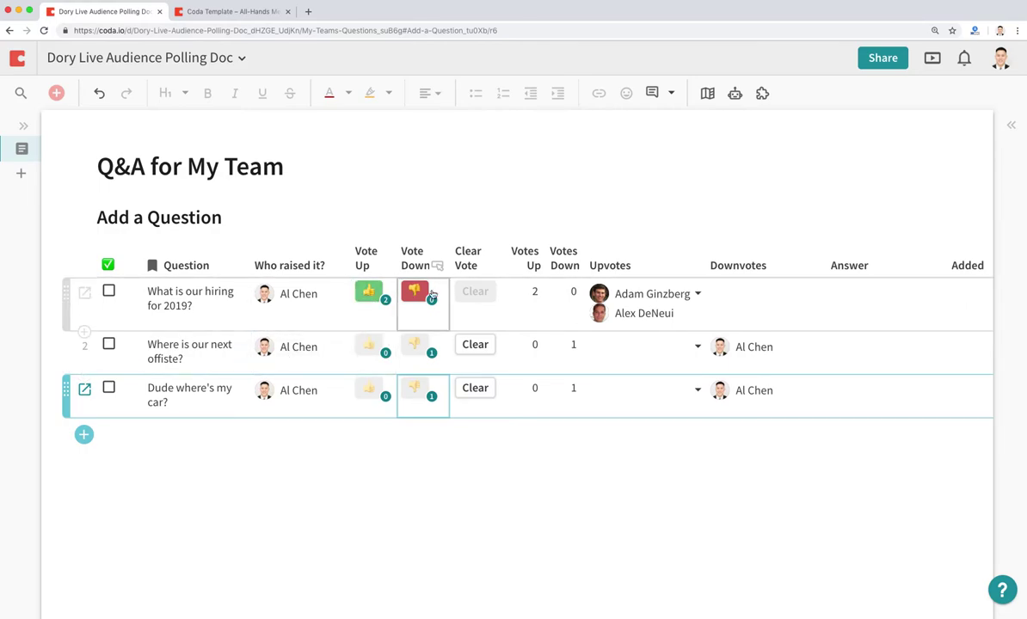
Sort the table by the Votes Up column in descending order and widen that column slightly.
click(535, 268)
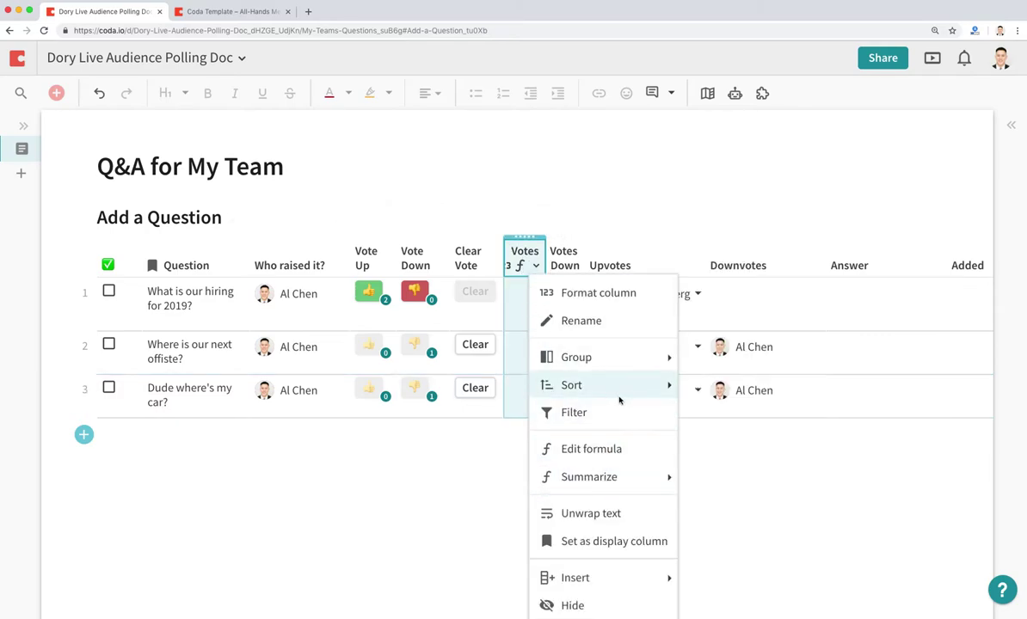
scroll(614, 516, down, 1)
mouse_move(614, 554)
scroll(619, 533, up, 1)
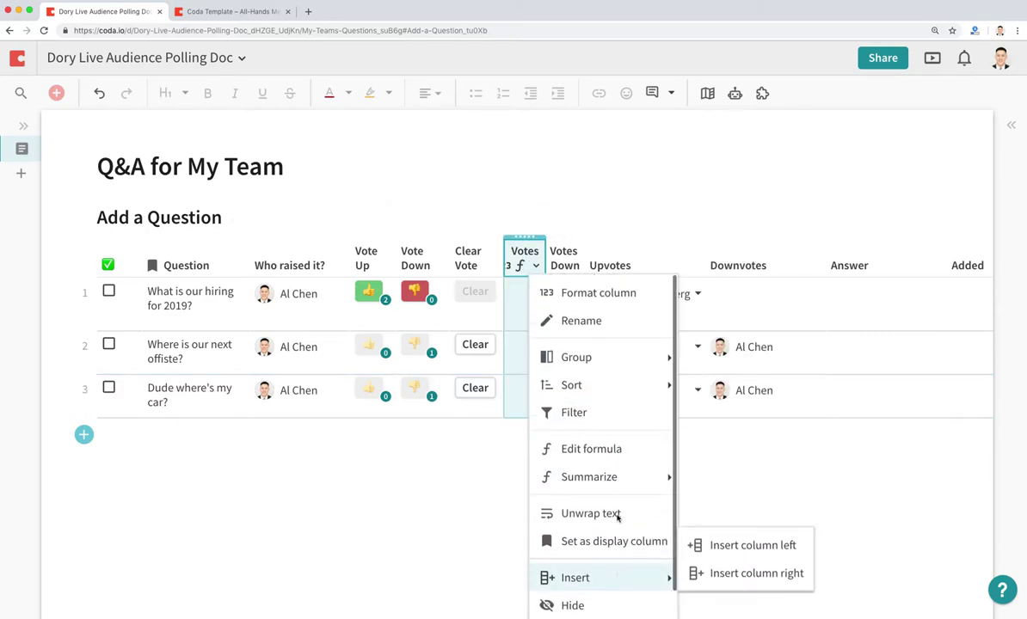
mouse_move(614, 388)
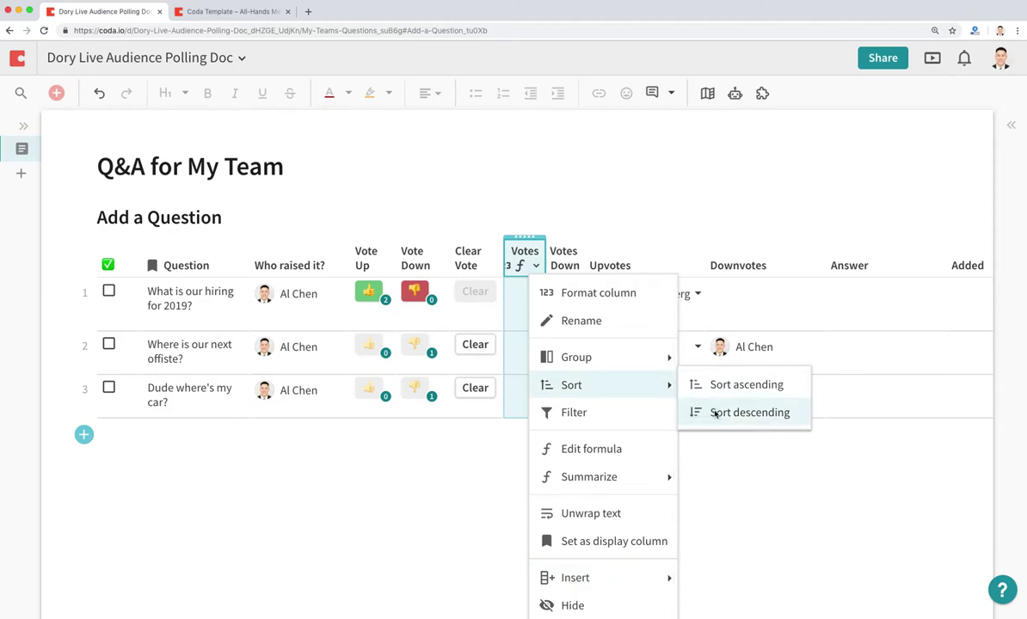
click(715, 413)
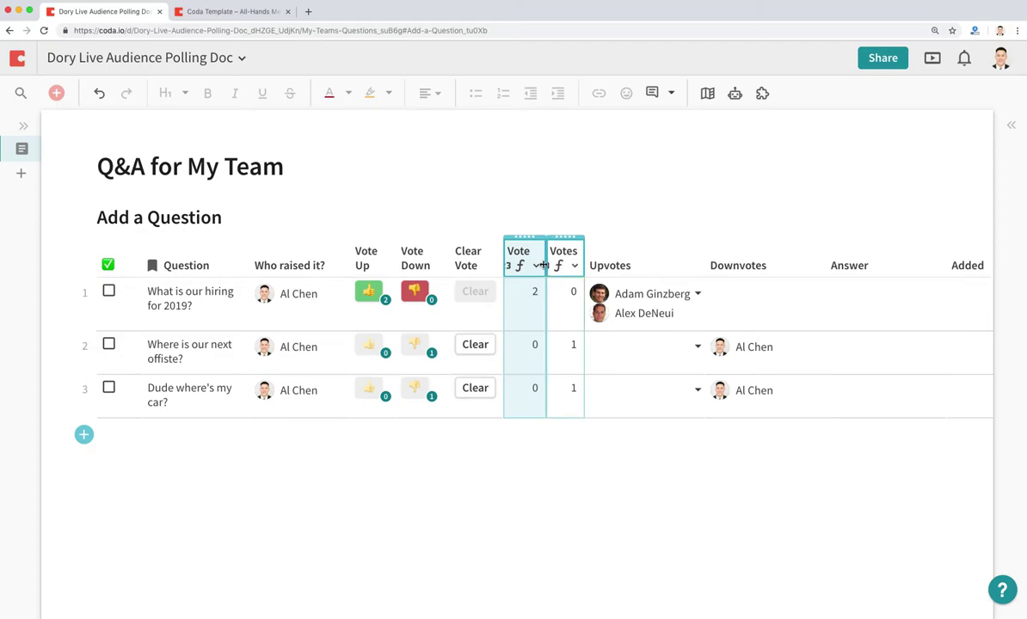
drag(545, 254, 551, 258)
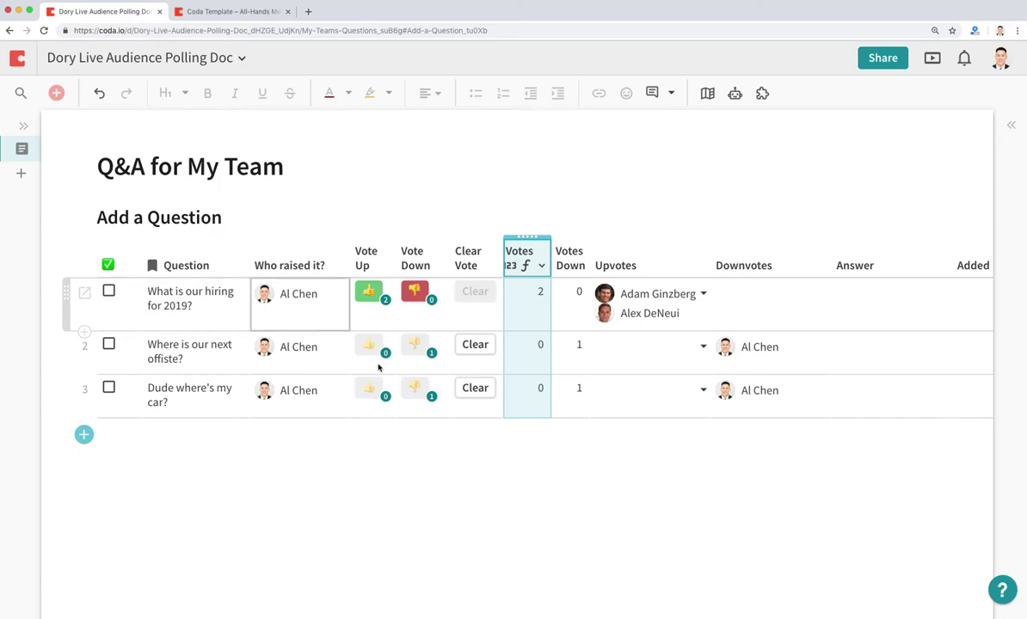
Fill the Added column with a thisRow formula that returns each row's Created timestamp.
scroll(662, 400, right, 1)
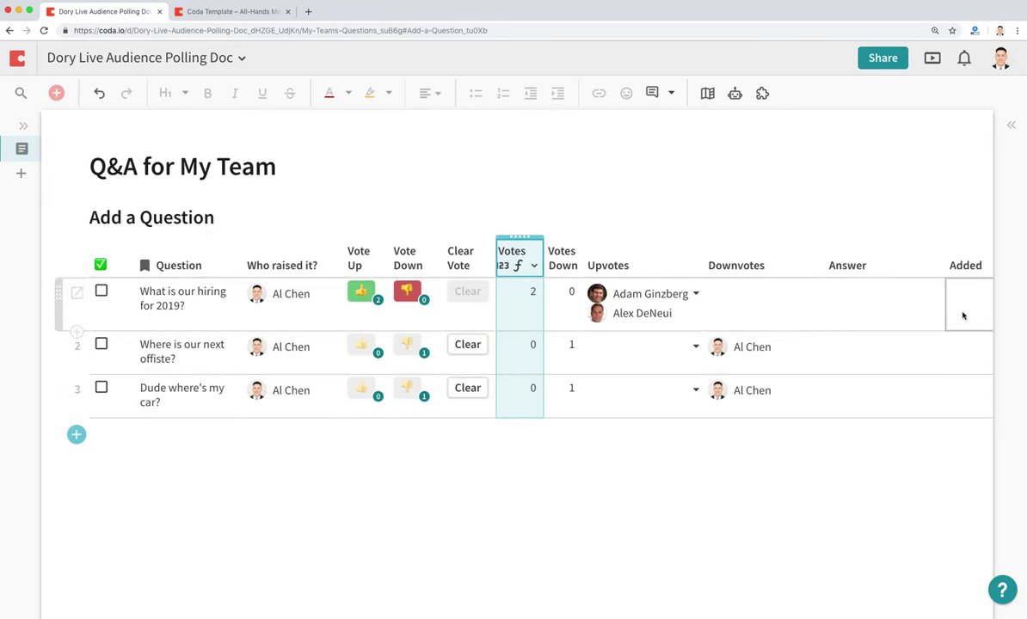
scroll(957, 316, right, 3)
click(872, 314)
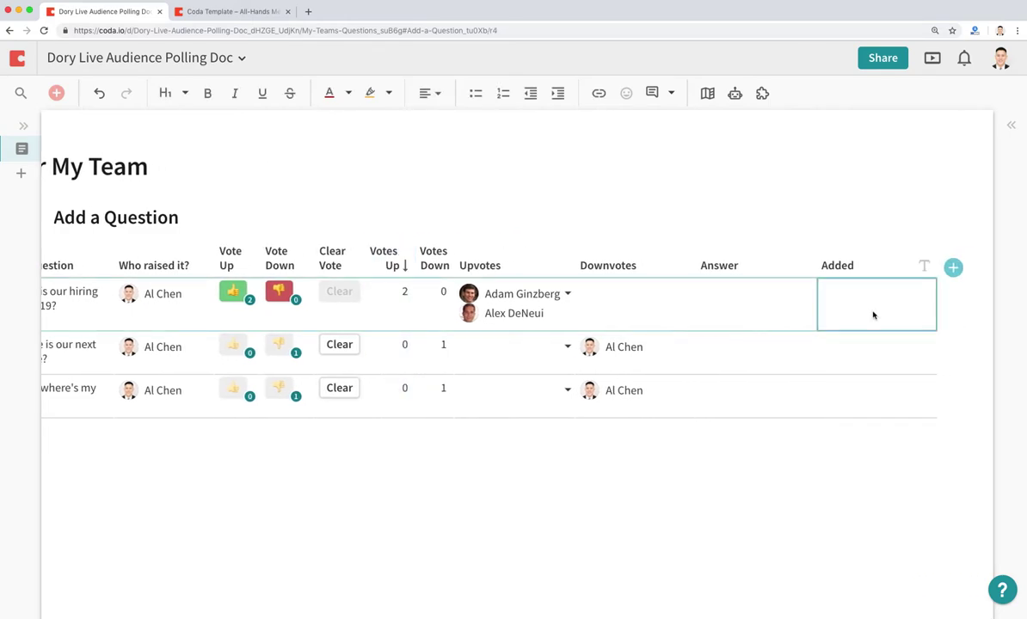
text(=thisRow.cre)
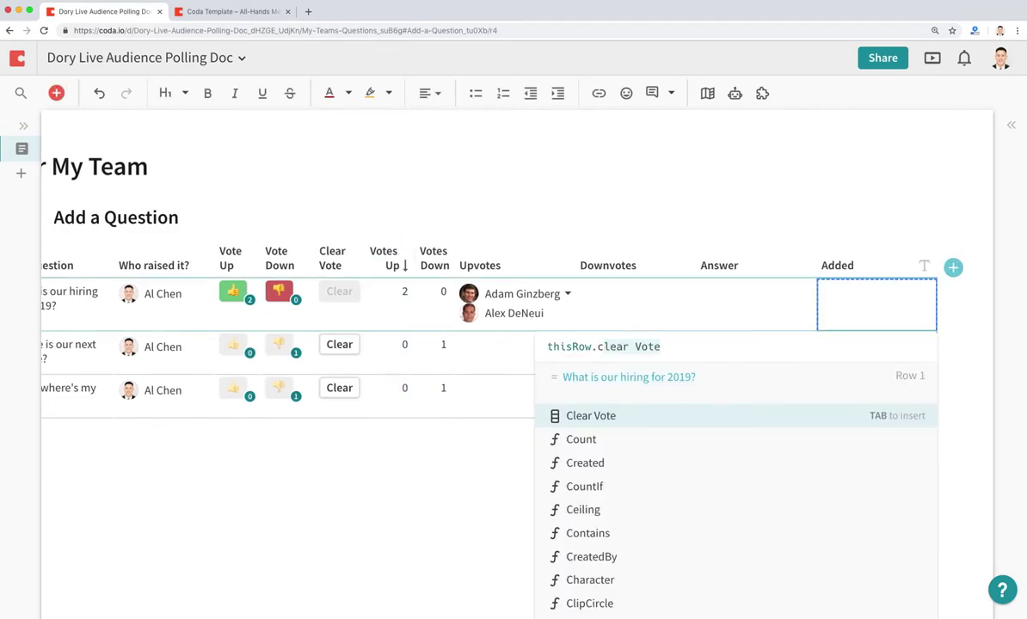
key(Return)
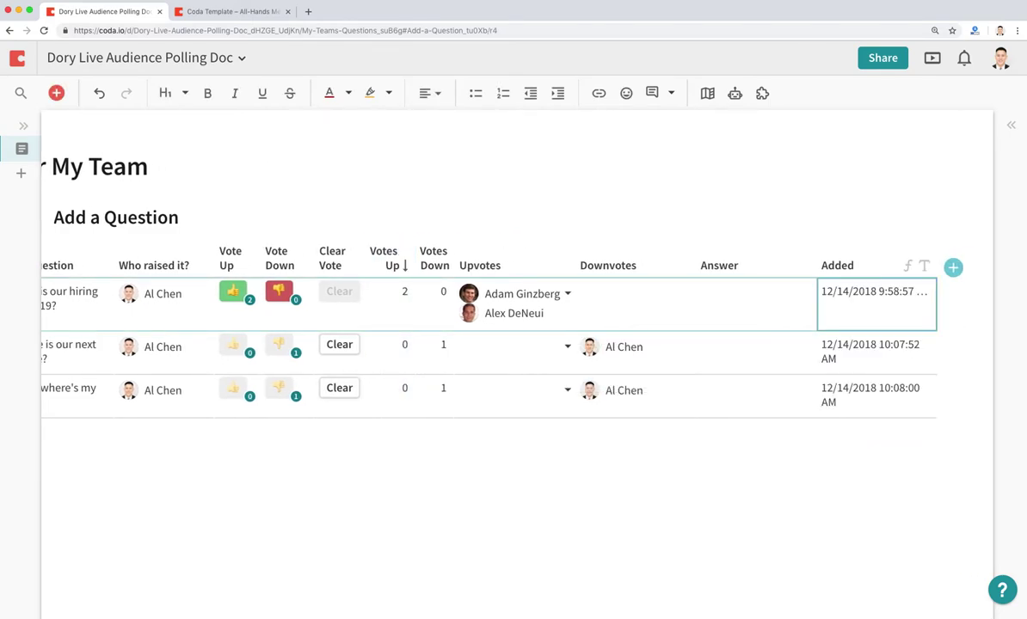
Format the Added column as Date.
click(924, 268)
click(878, 328)
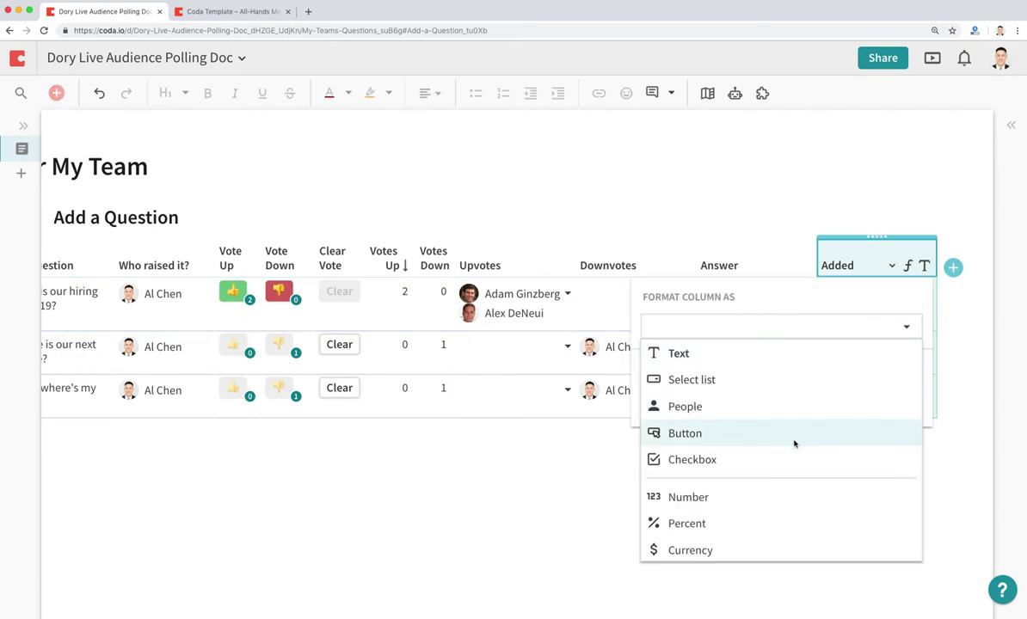
scroll(768, 507, down, 4)
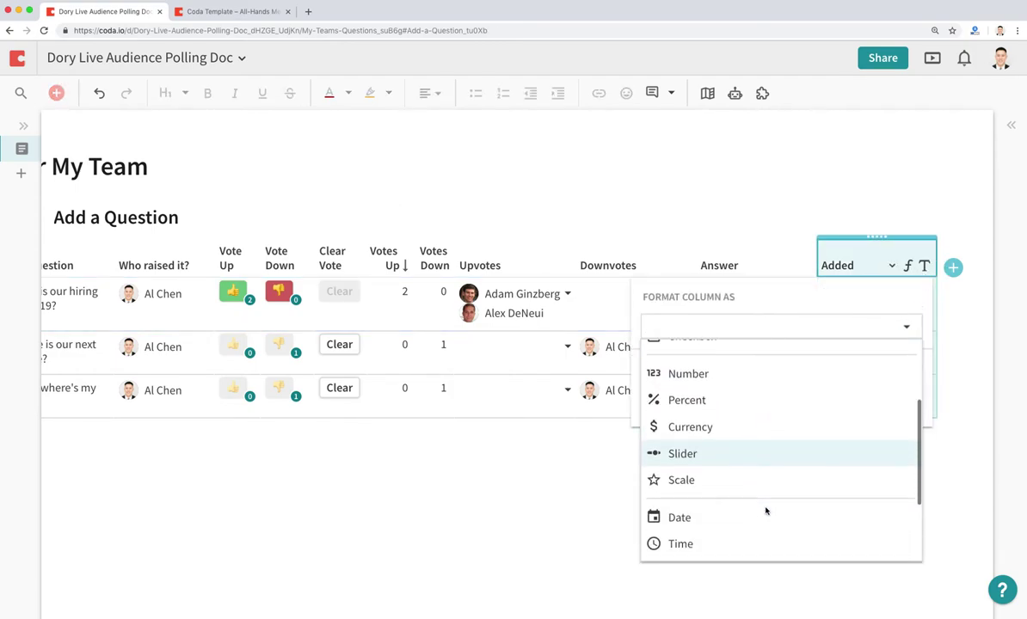
click(766, 506)
click(852, 424)
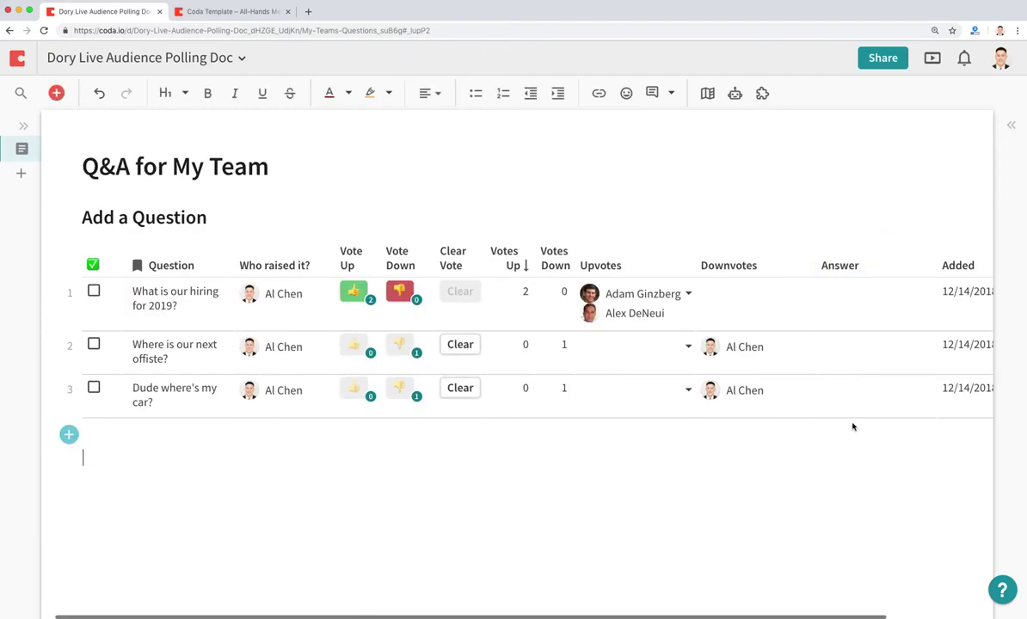
Narrow the Added column so it closely fits its dates.
scroll(821, 451, right, 3)
click(924, 267)
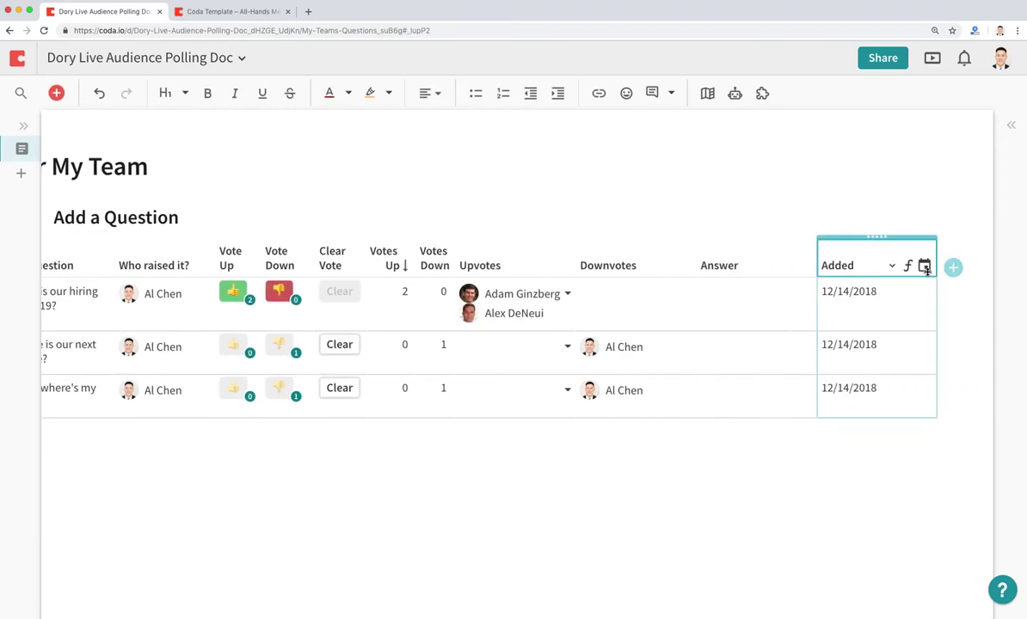
drag(928, 265, 899, 283)
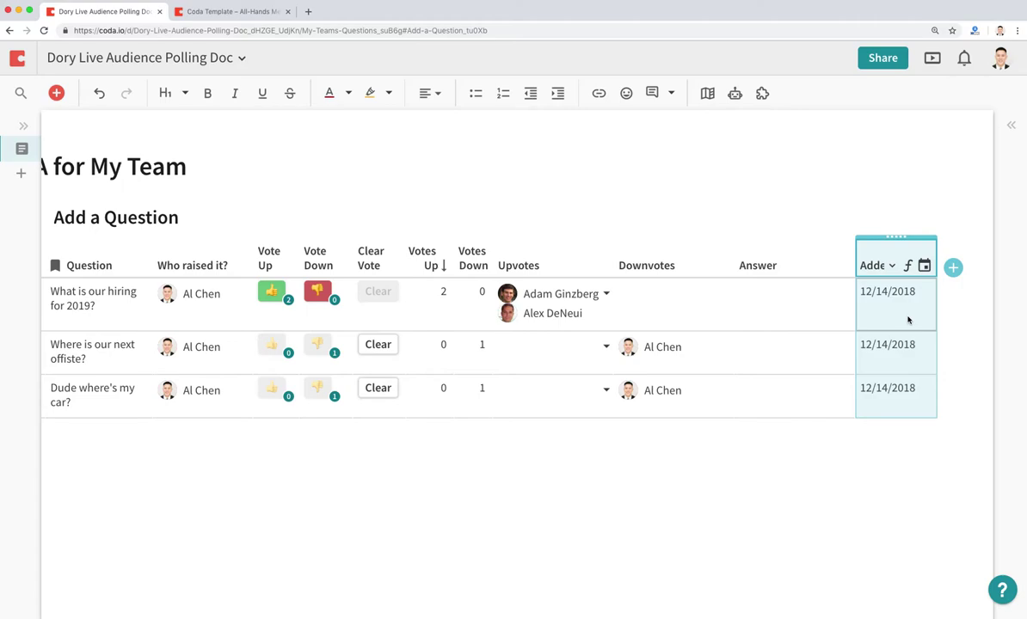
Add a third person from the coda.io list to the Upvotes of the hiring question in the first row.
scroll(573, 447, left, 3)
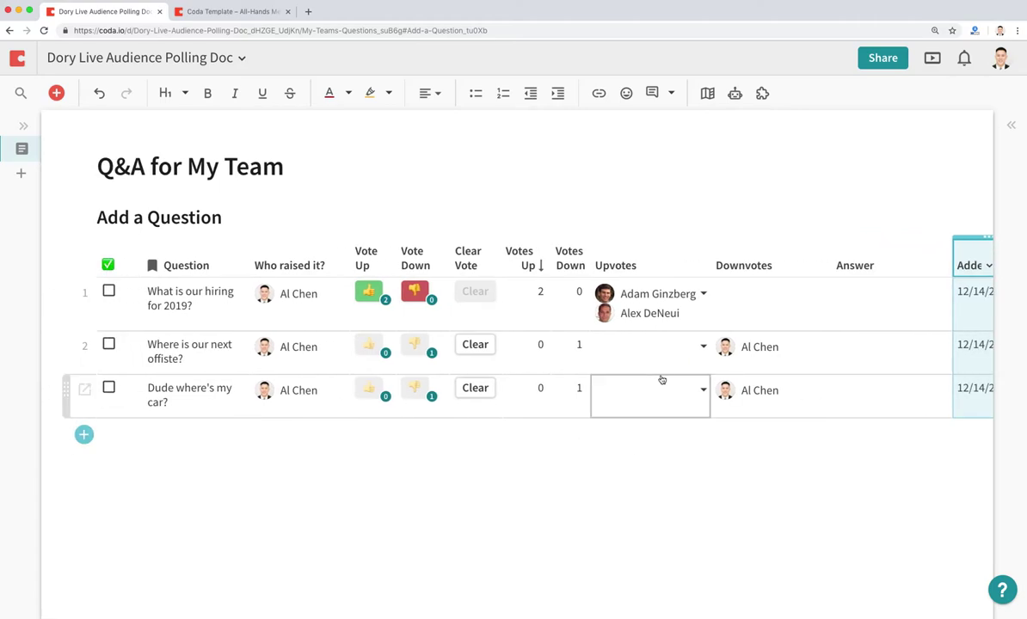
click(702, 293)
click(632, 445)
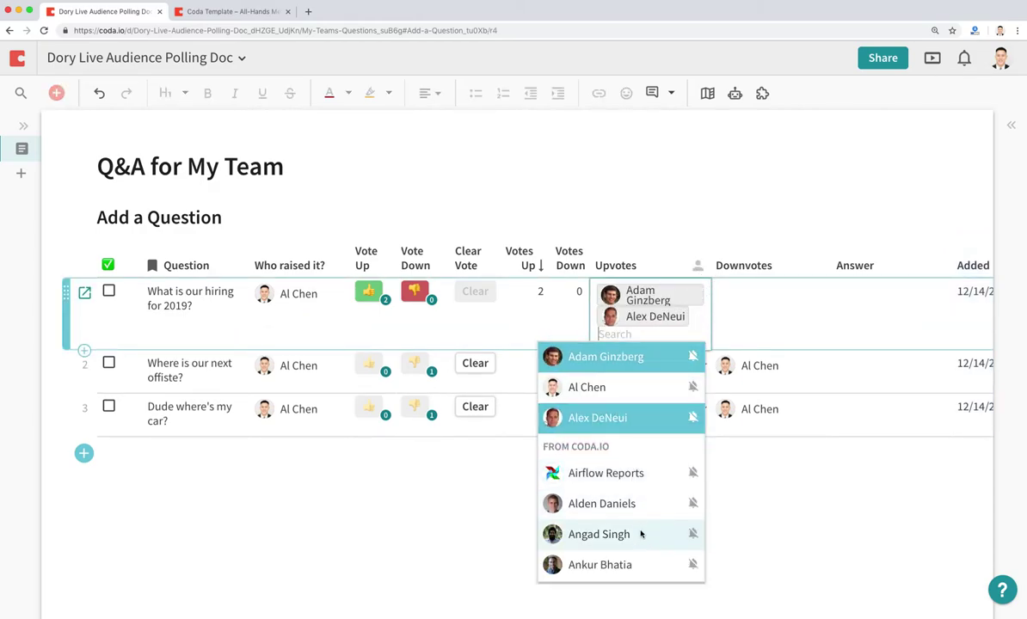
click(645, 534)
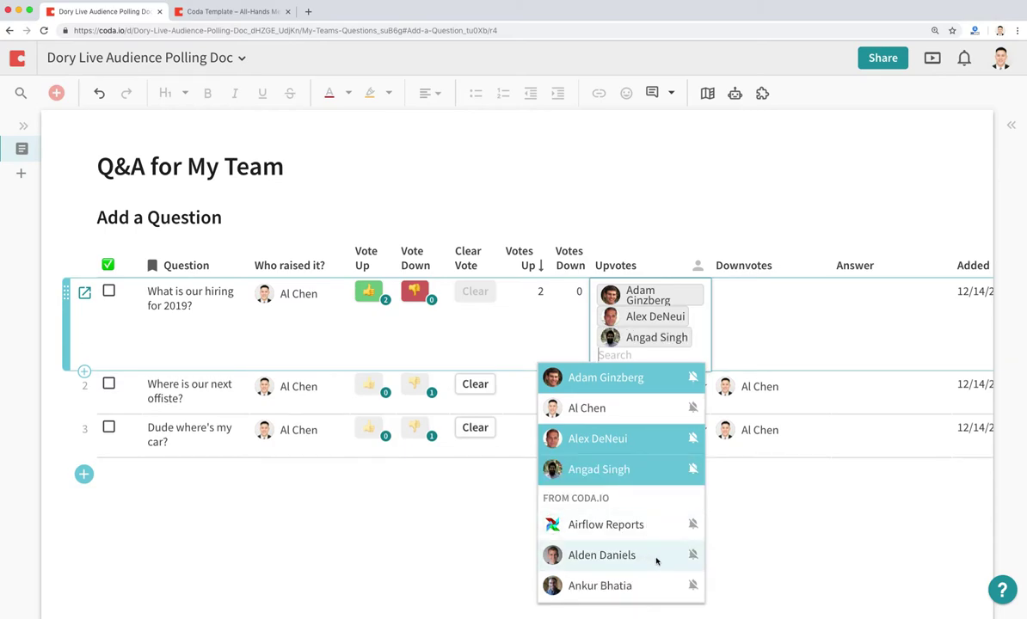
click(777, 509)
Clear the existing vote on the "Dude where's my car?" question.
click(699, 409)
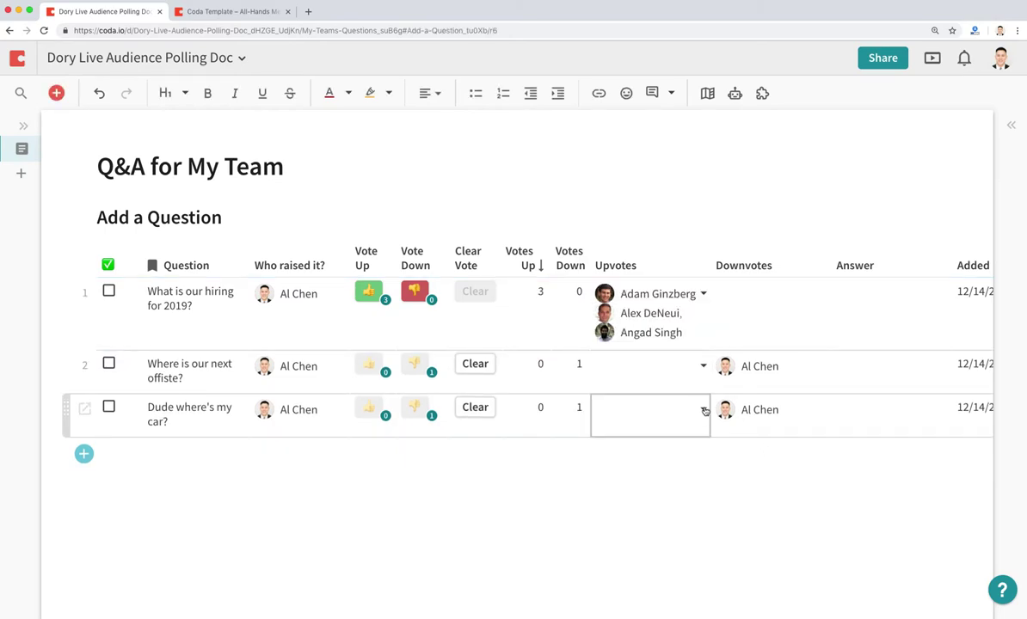
click(702, 409)
click(475, 408)
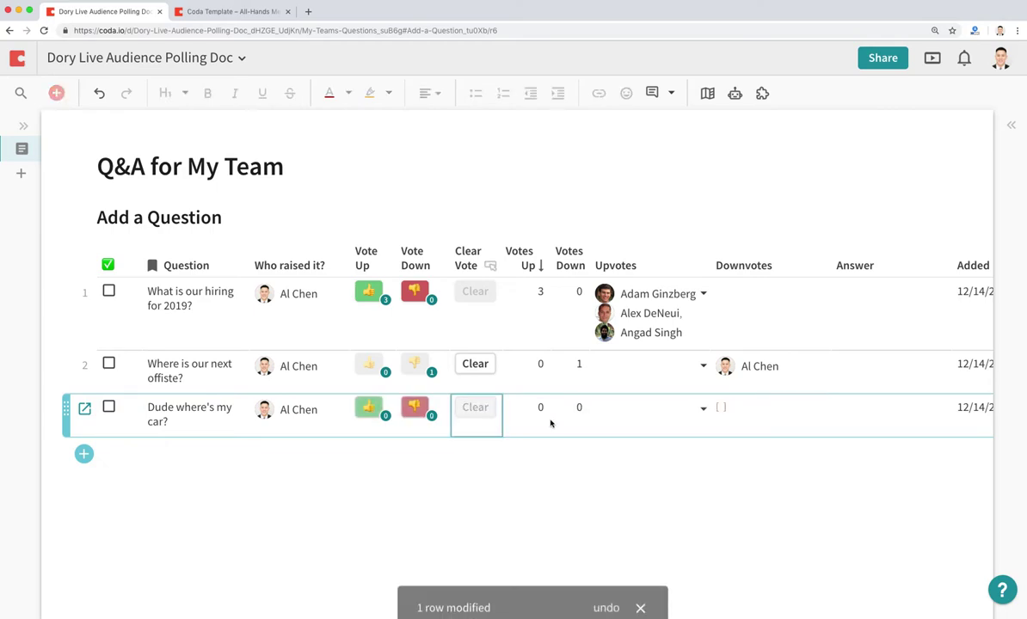
Add two people from the coda.io list to the Upvotes of the "Dude where's my car?" question.
click(679, 414)
click(698, 410)
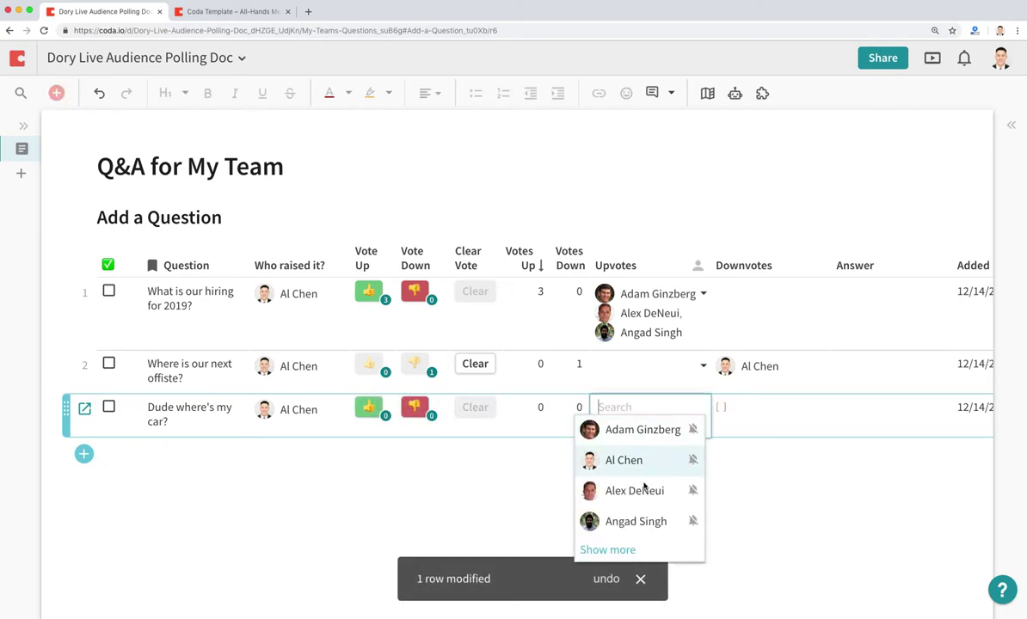
click(644, 545)
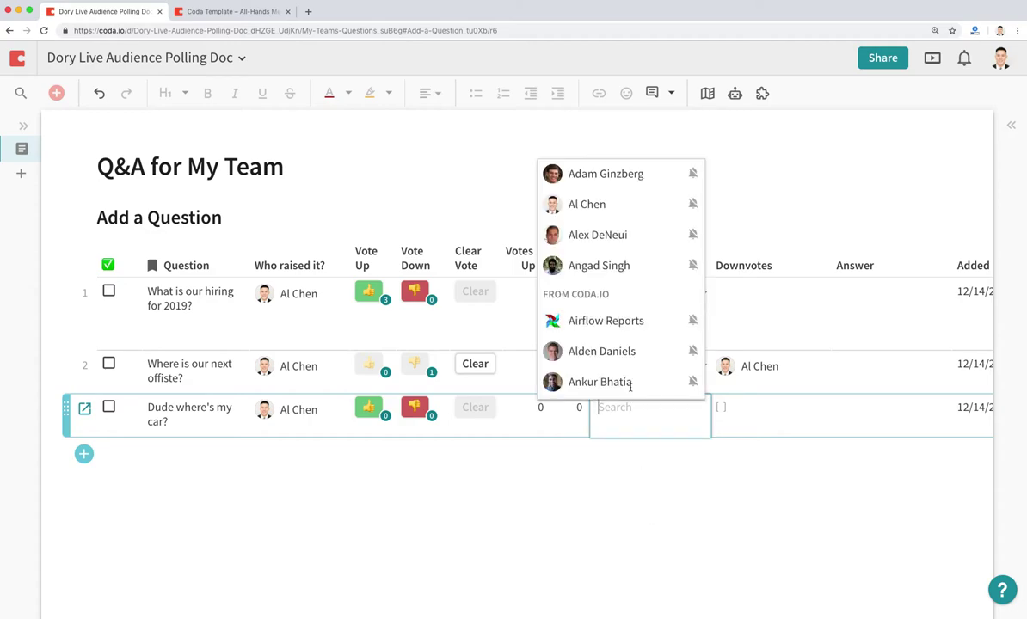
click(633, 353)
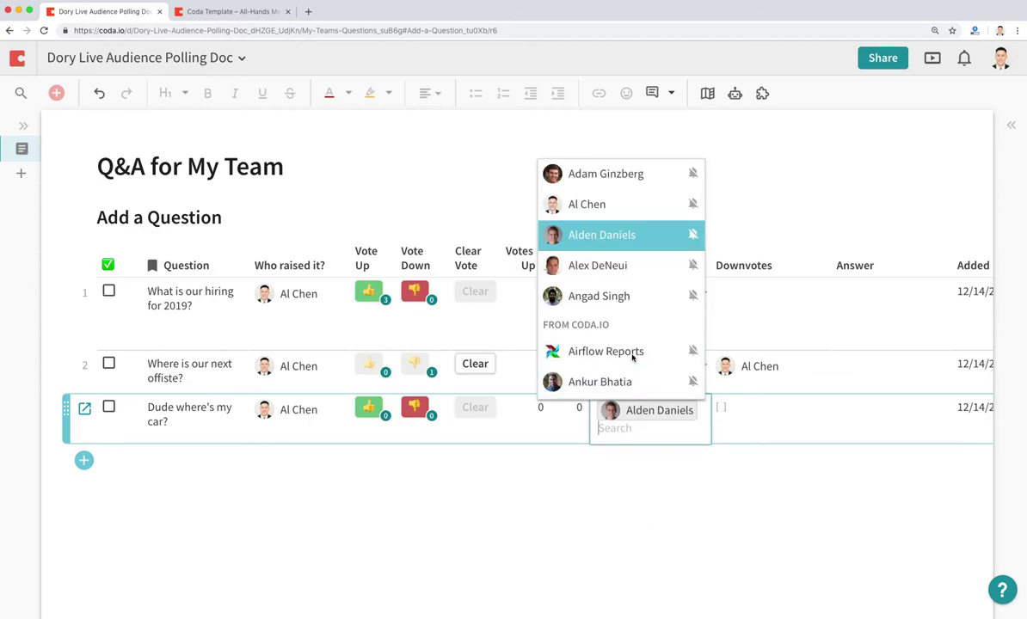
scroll(623, 370, down, 3)
scroll(622, 370, down, 1)
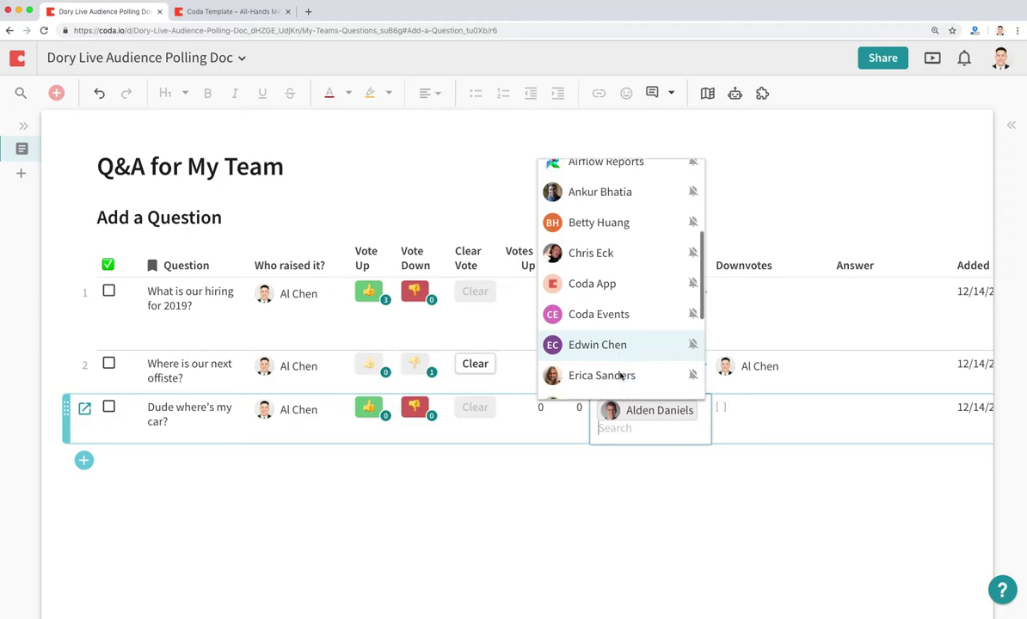
click(621, 371)
scroll(621, 373, down, 3)
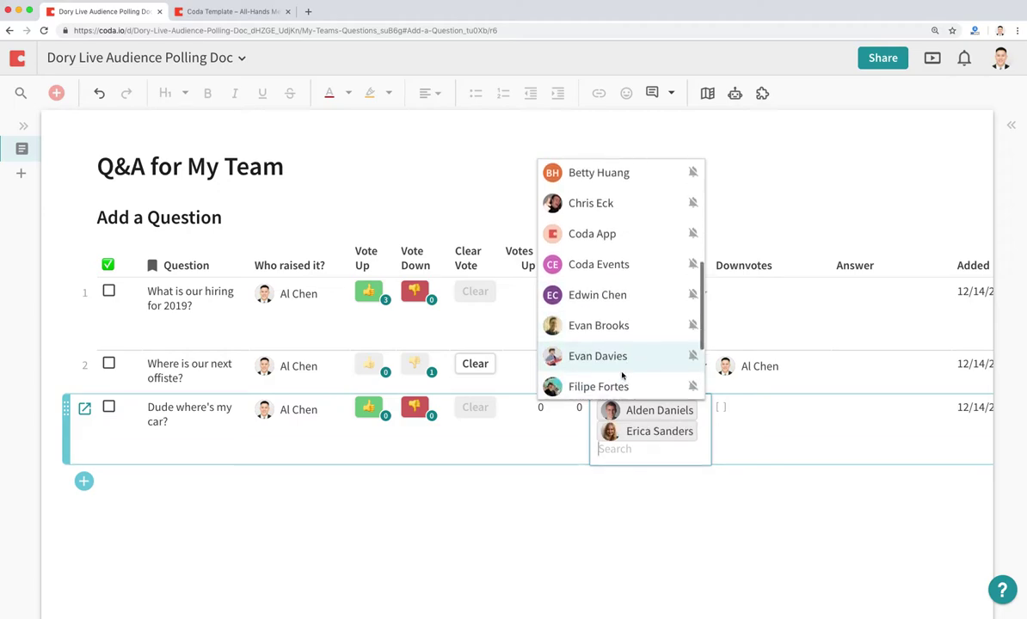
click(746, 519)
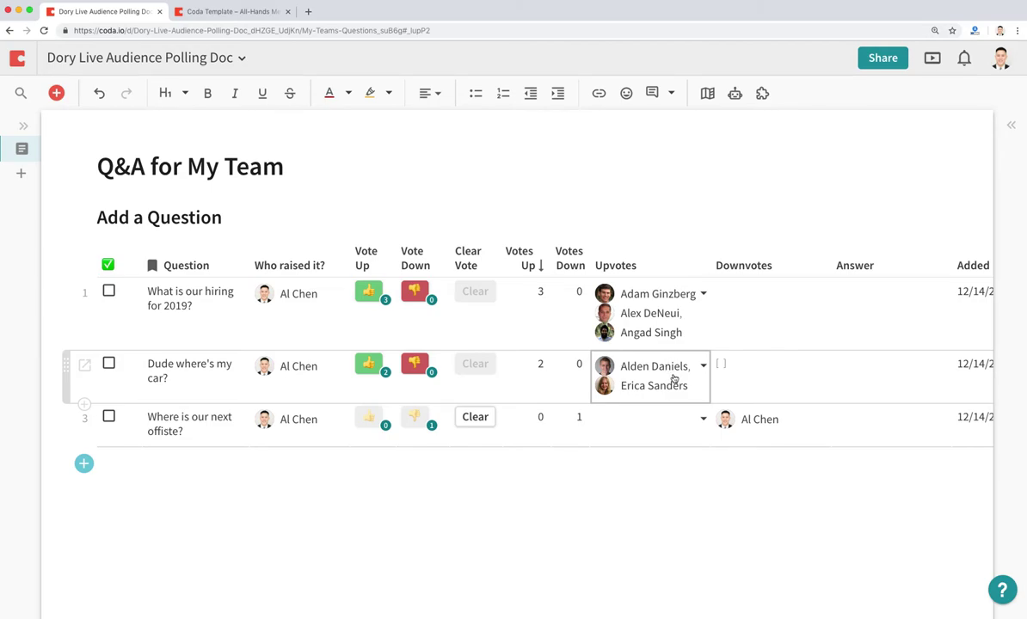
Add a third coda.io colleague to the Upvotes of the "Dude where's my car?" question.
click(697, 366)
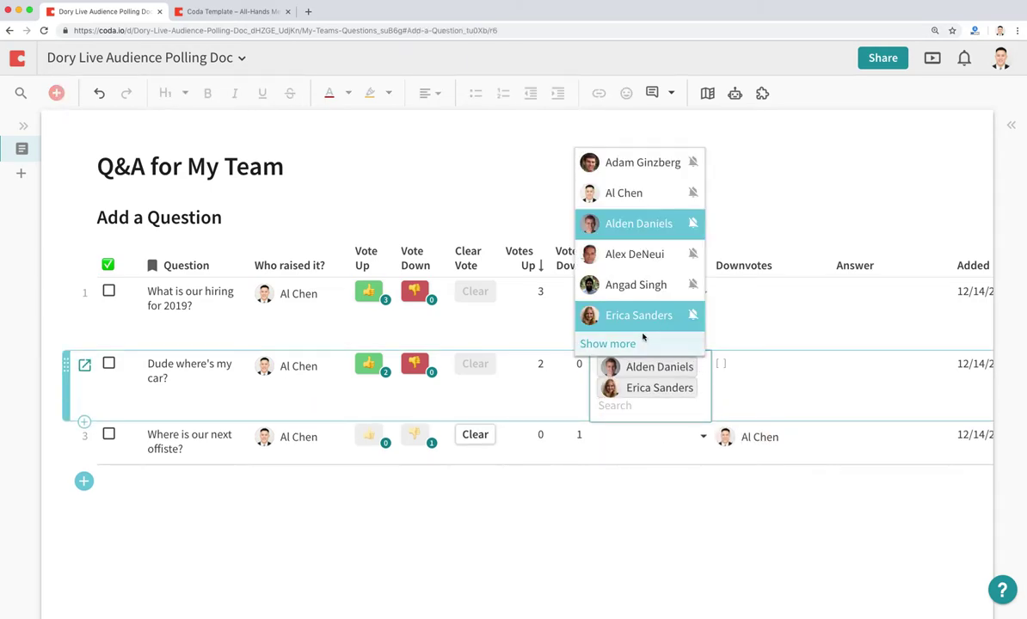
click(630, 344)
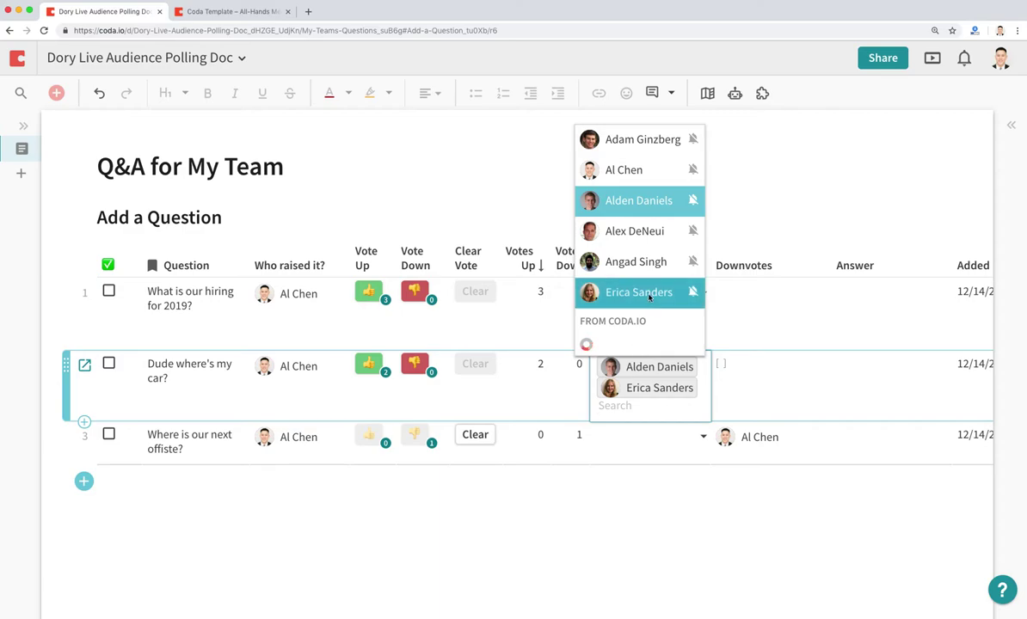
scroll(644, 293, down, 5)
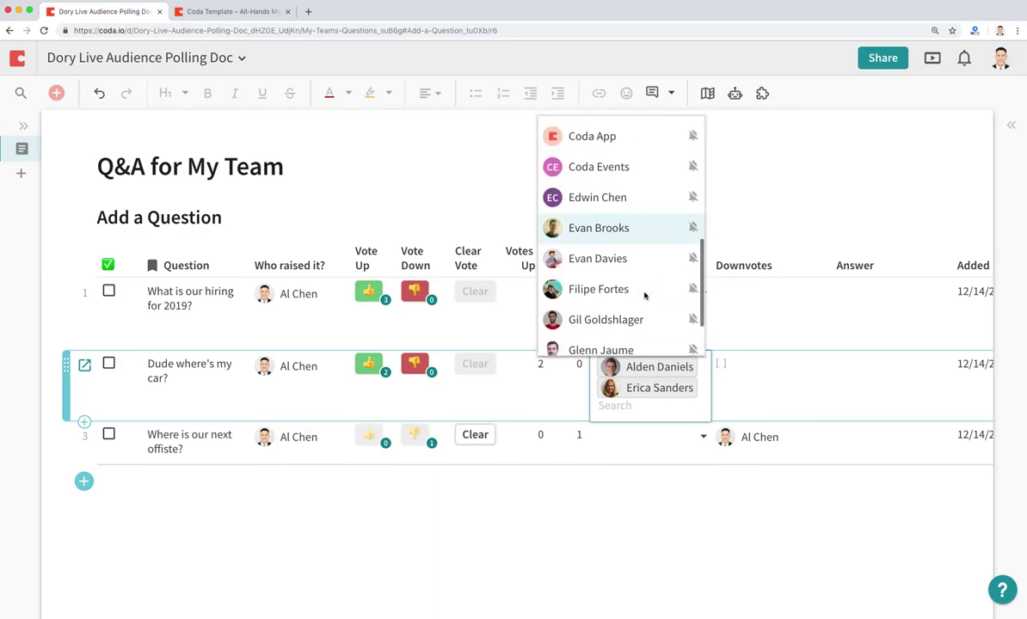
click(641, 297)
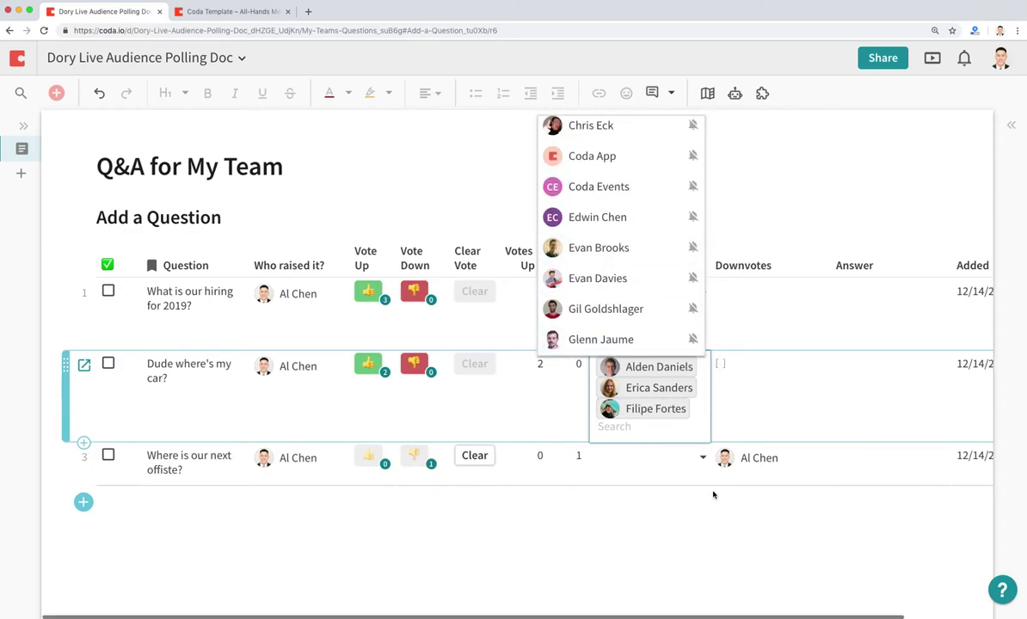
click(658, 466)
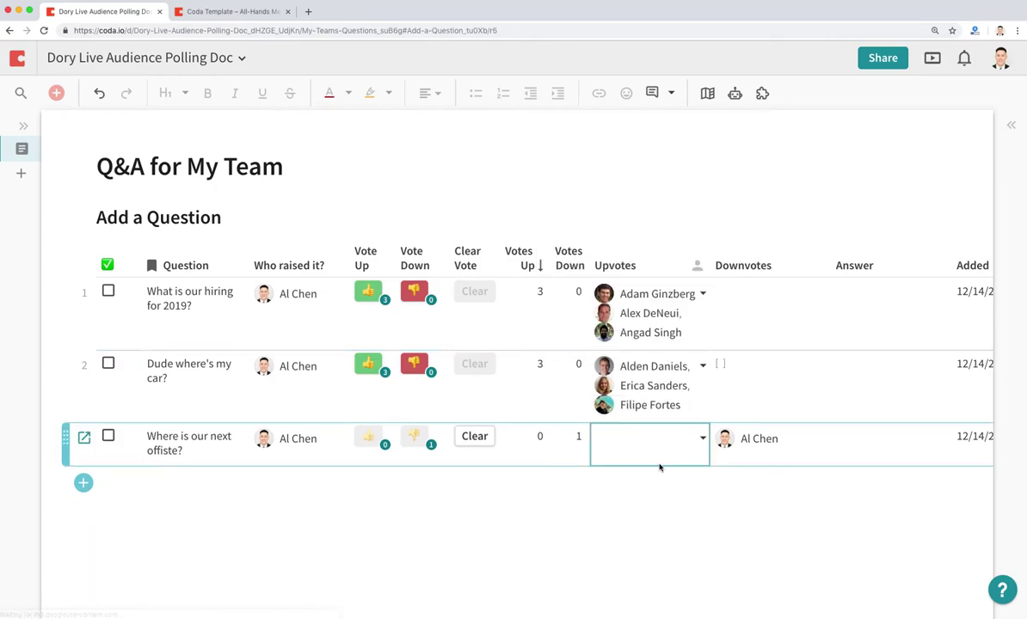
Check the Votes Up column's formula and hide that column from the table.
click(521, 268)
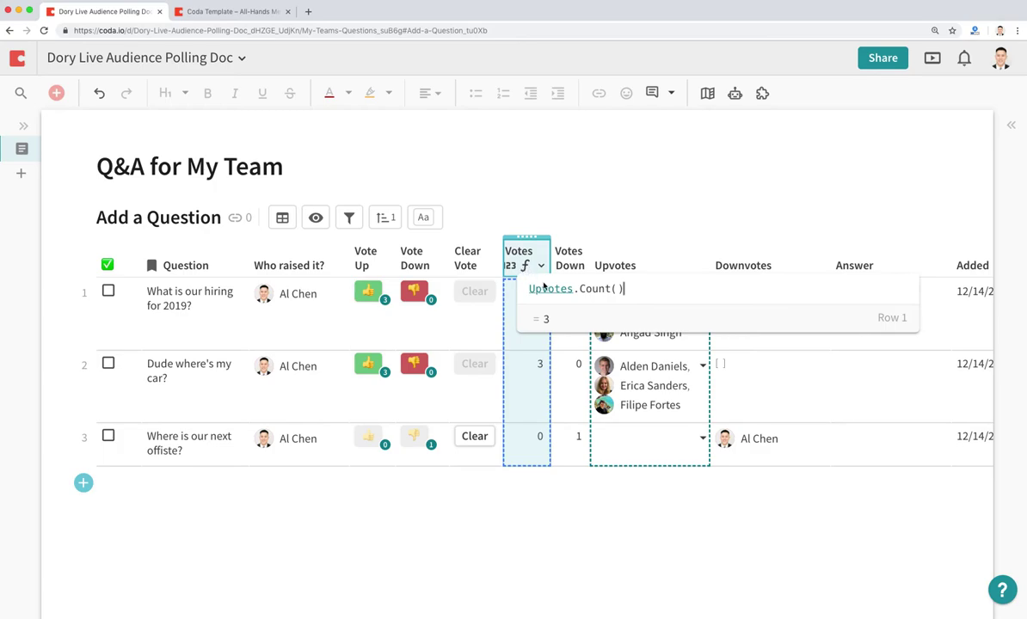
click(541, 265)
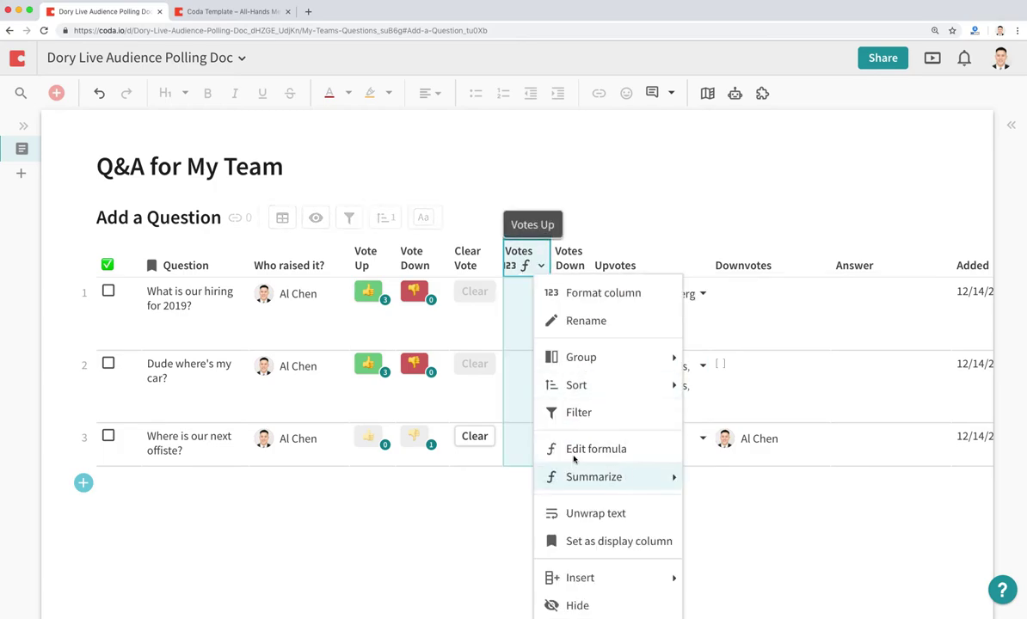
scroll(614, 404, down, 1)
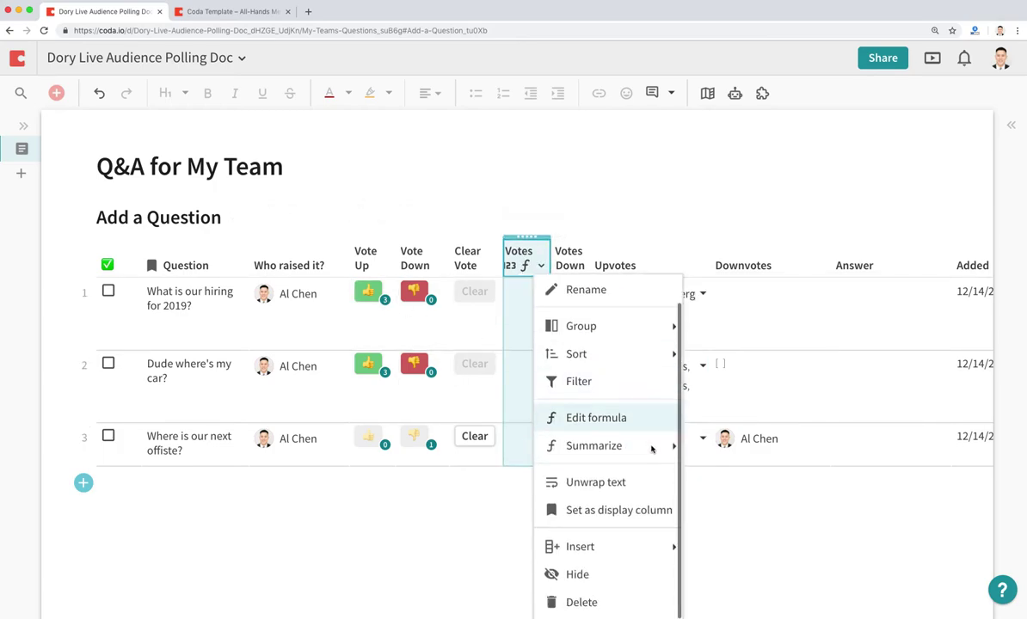
click(600, 574)
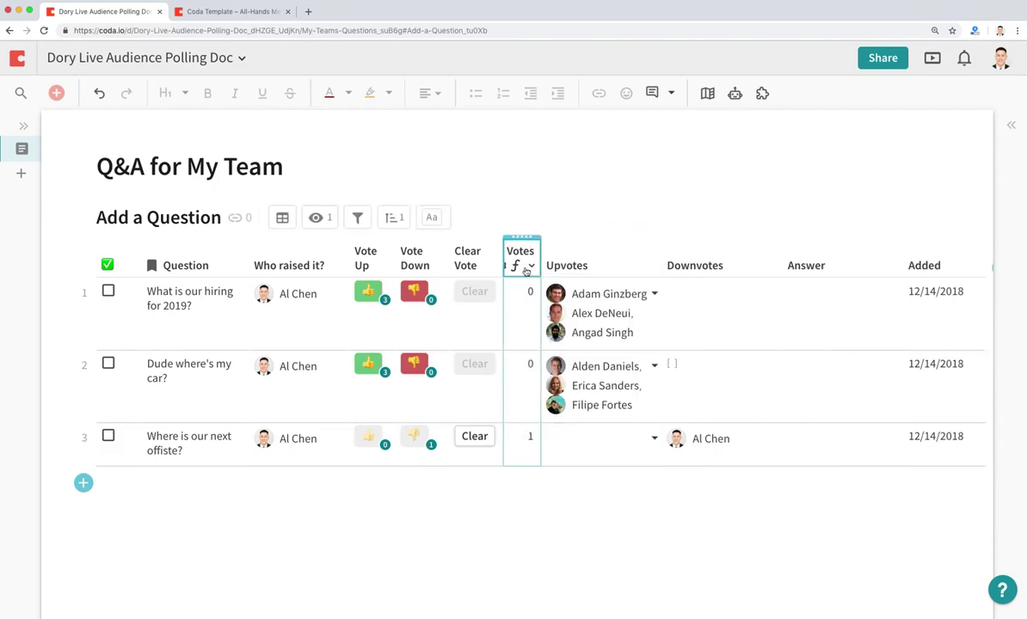
Check the Votes Down column's formula and hide that column from the table.
click(517, 268)
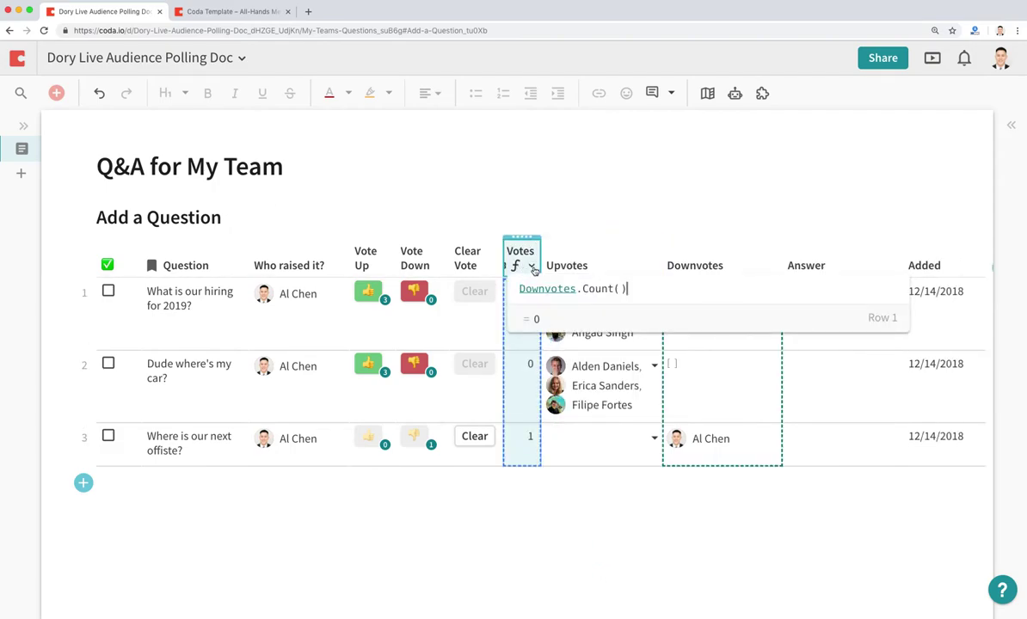
click(531, 266)
click(641, 600)
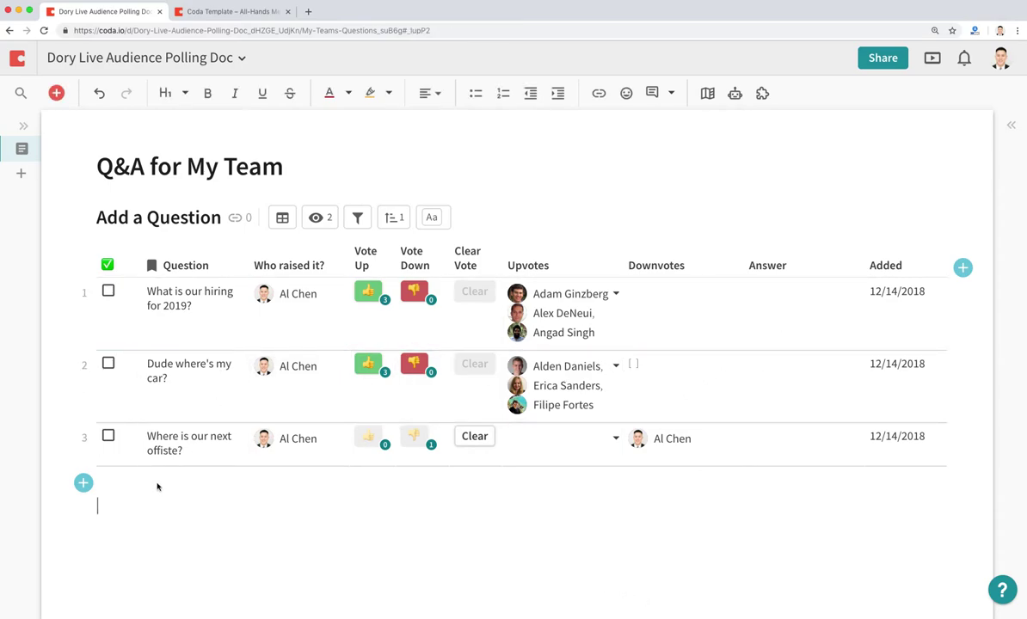
Add a new row to the table with the question "Where is the coffee machine?".
click(83, 484)
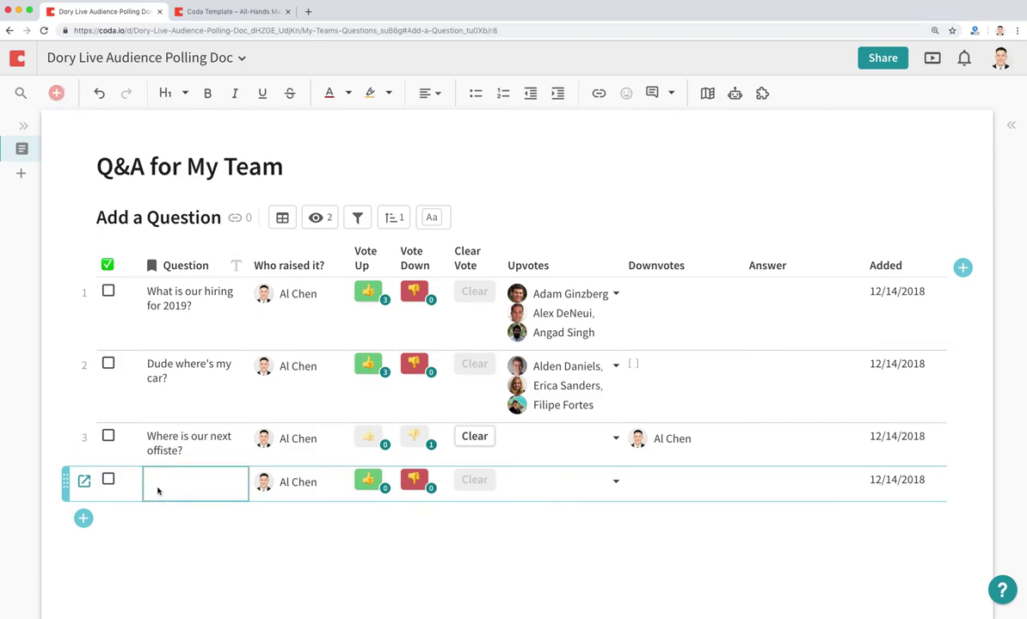
text(Where is the coffee mahin)
key(BackSpace)
key(BackSpace)
text(chi)
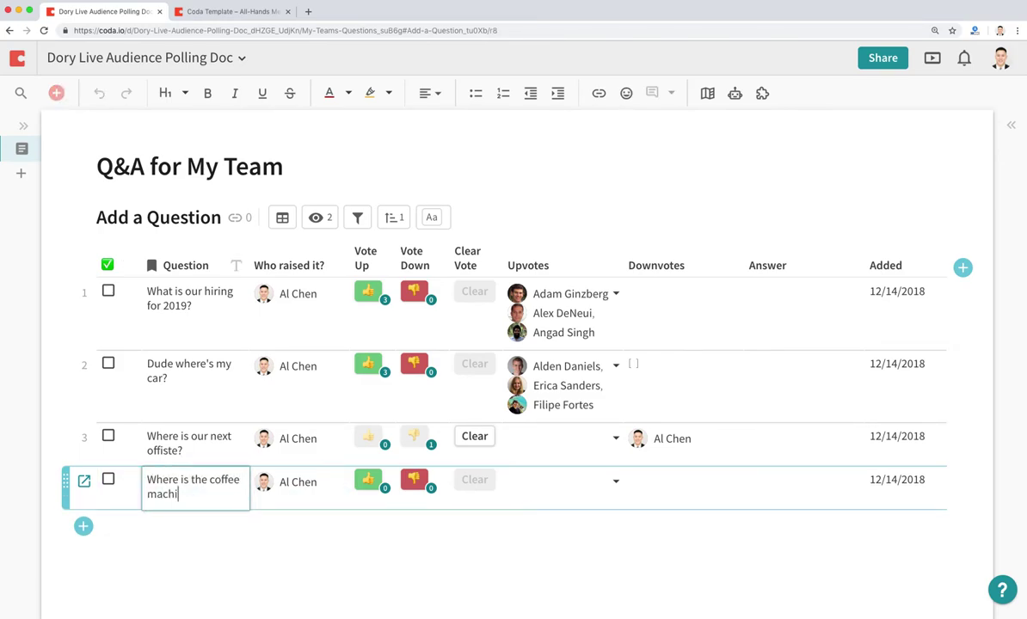
text(ne?)
key(Return)
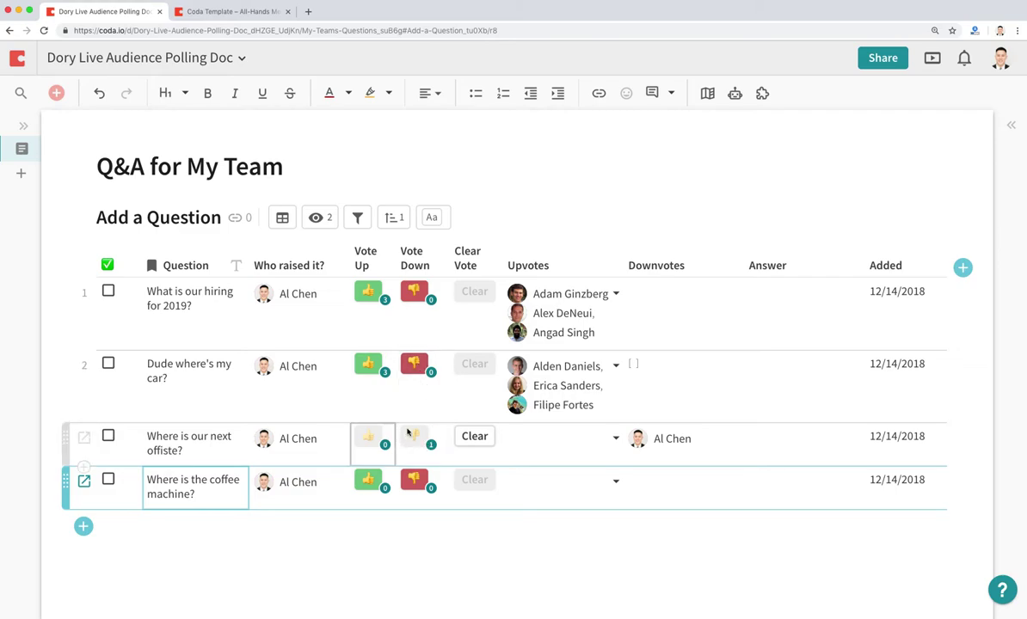
Enter the answer "It's going to be in Orlando!" for the "Where is our next offiste?" question.
scroll(413, 465, right, 1)
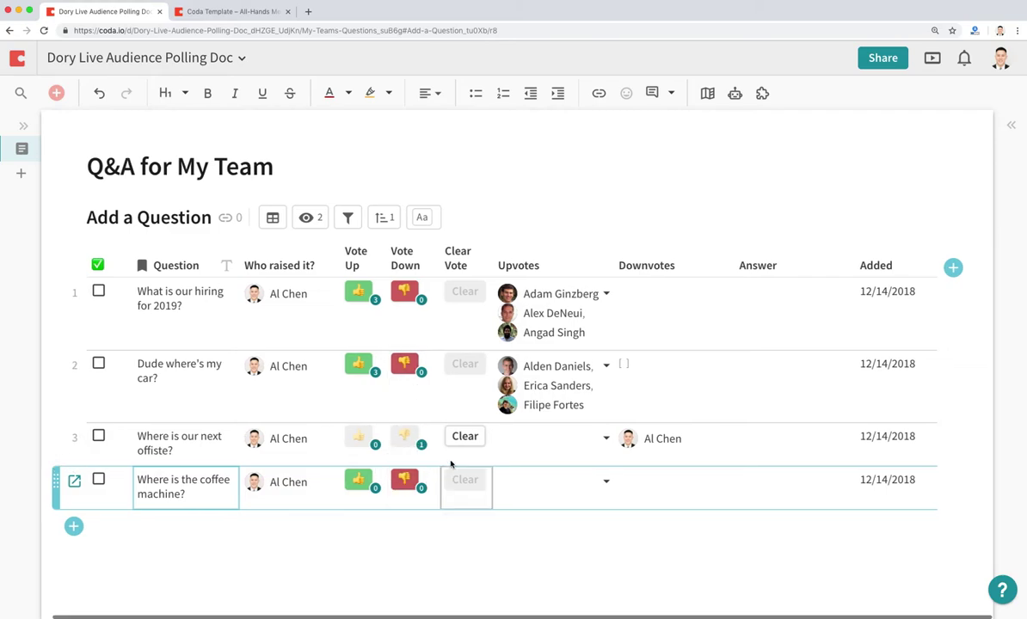
click(773, 392)
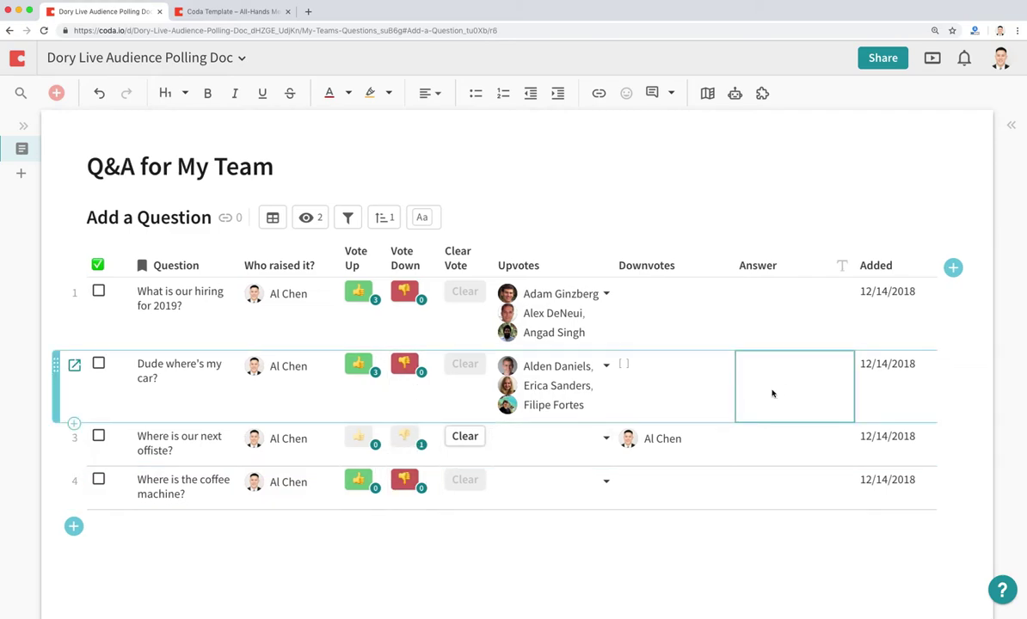
click(773, 392)
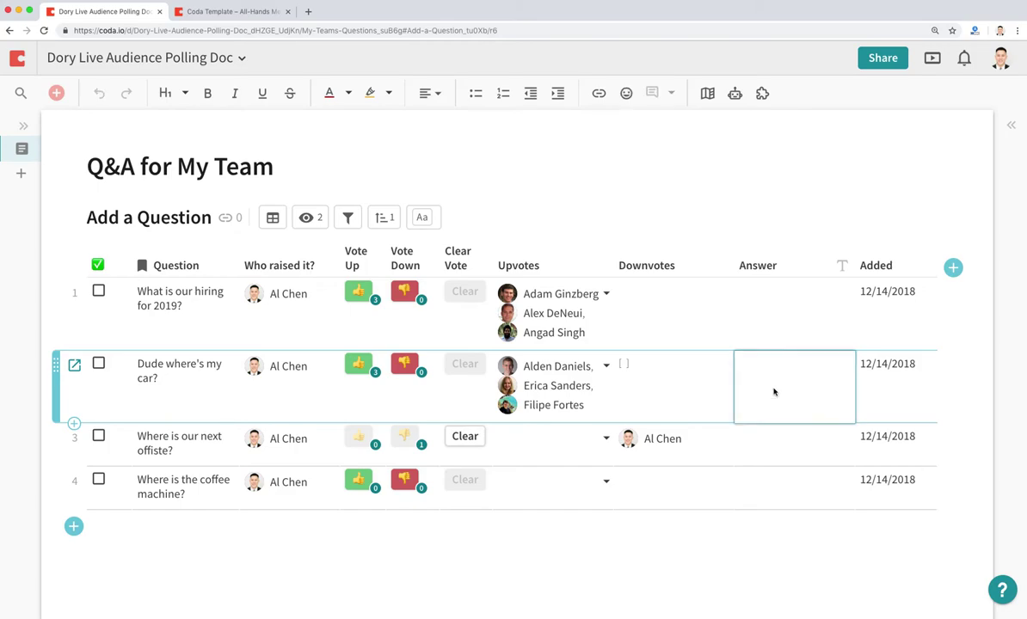
click(771, 446)
text(It's goign to)
key(BackSpace)
key(BackSpace)
key(BackSpace)
key(BackSpace)
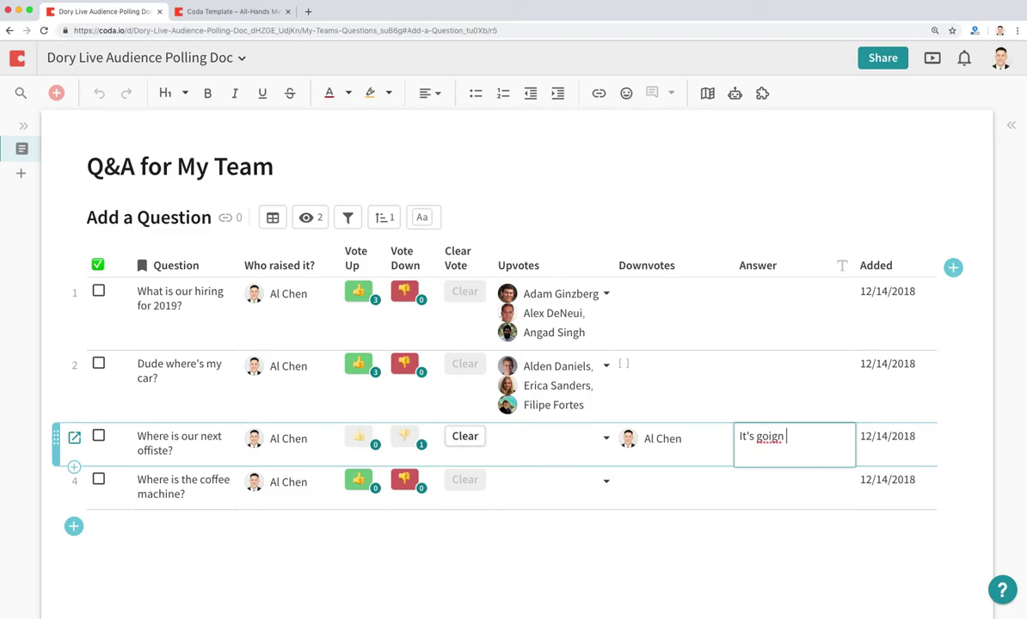
text(g to be in Orlando!)
key(Return)
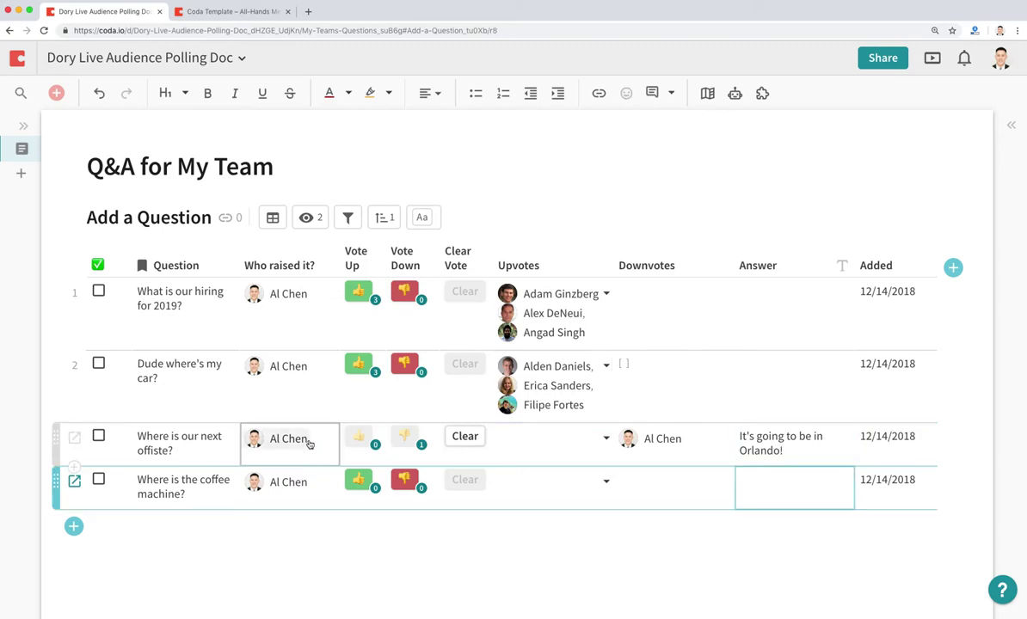
Mark the "Where is our next offiste?" question as done and filter the table to rows where [✅]=false.
click(98, 437)
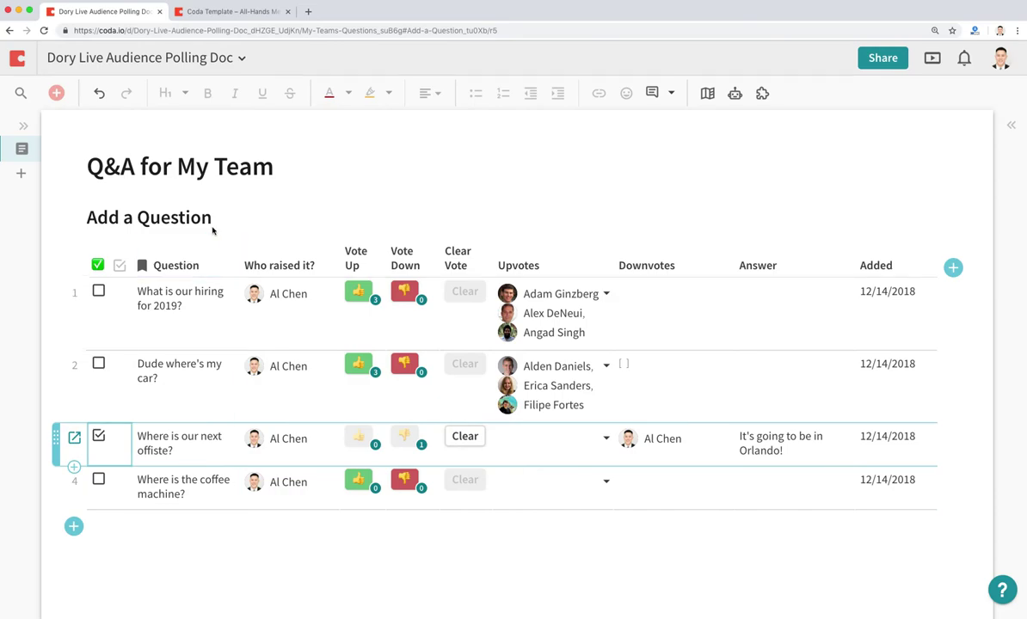
mouse_move(283, 220)
click(347, 217)
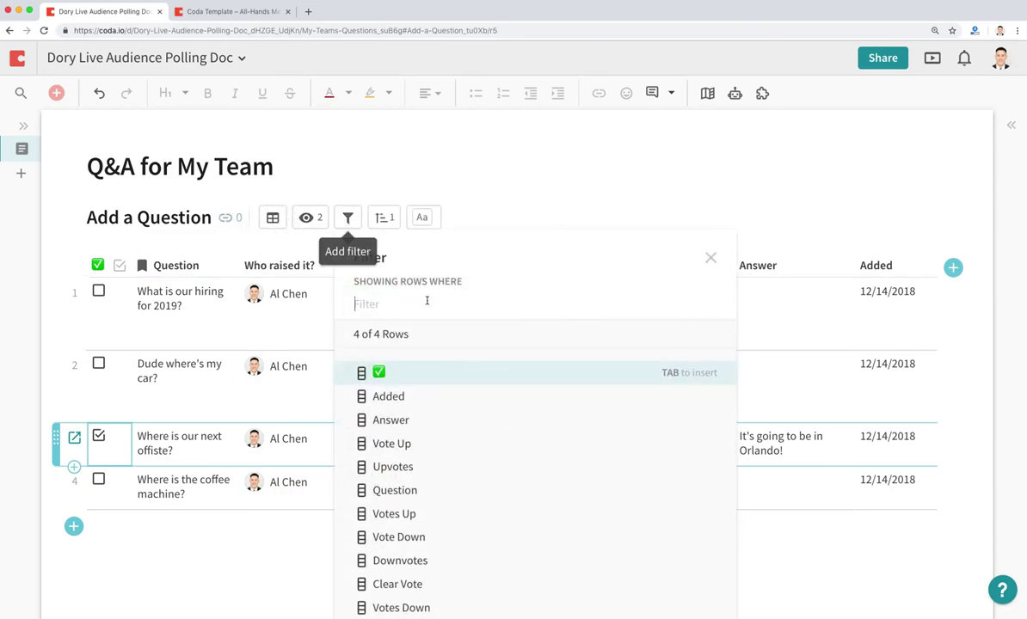
click(411, 370)
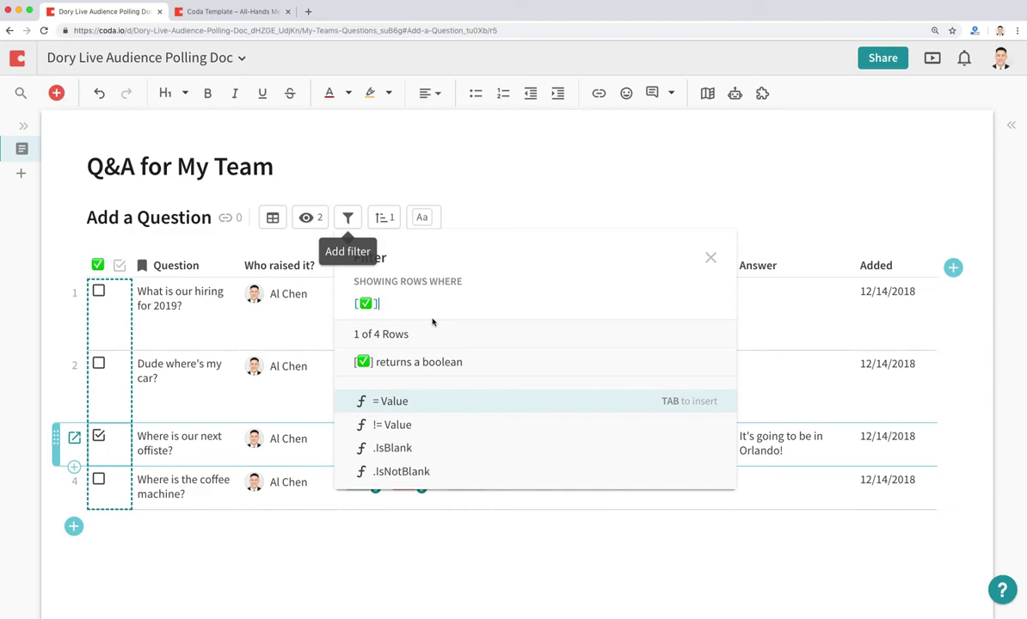
text(=false)
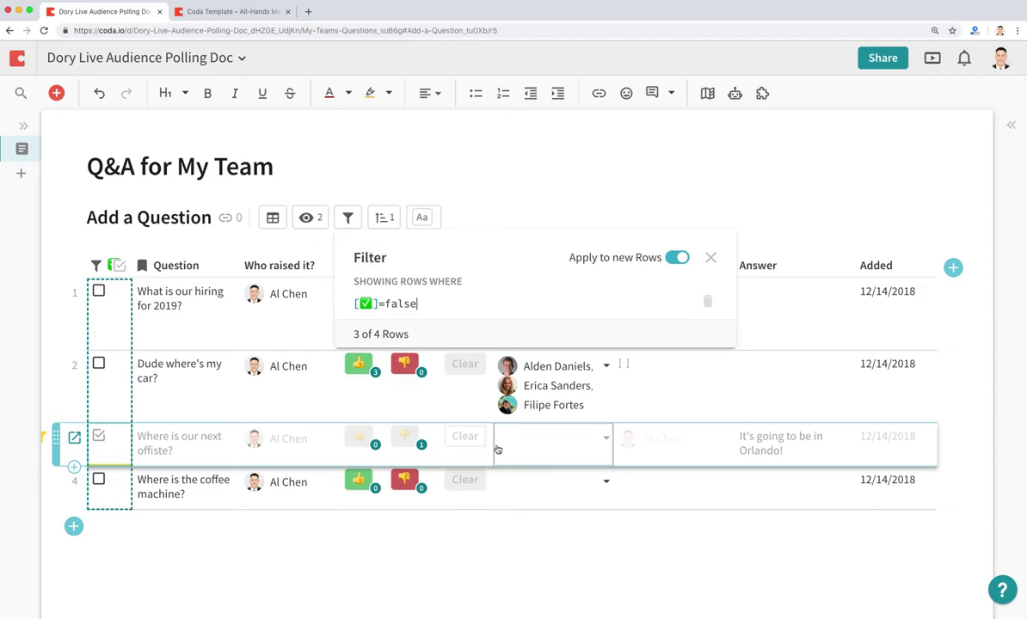
click(559, 500)
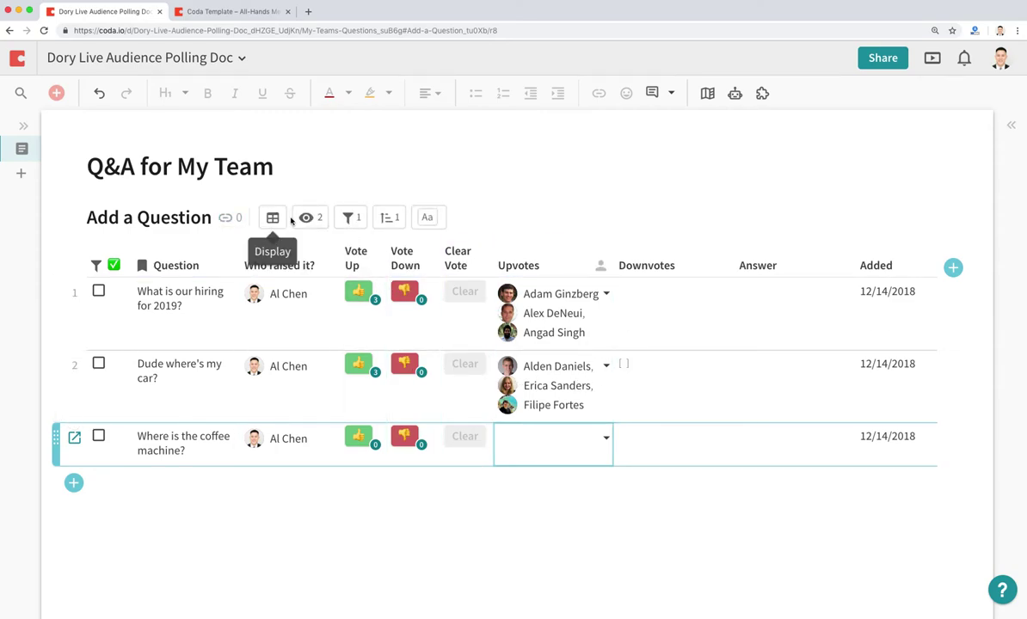
Show the hidden Votes Up column and compare the vote totals across the remaining questions.
click(306, 217)
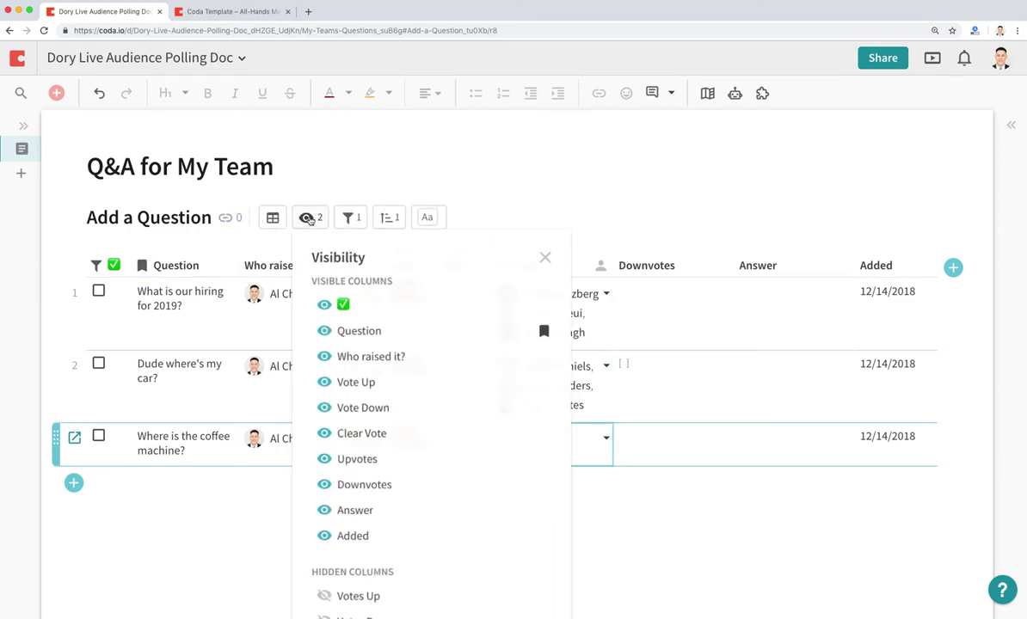
click(373, 596)
click(811, 431)
scroll(951, 367, right, 2)
click(933, 337)
click(644, 362)
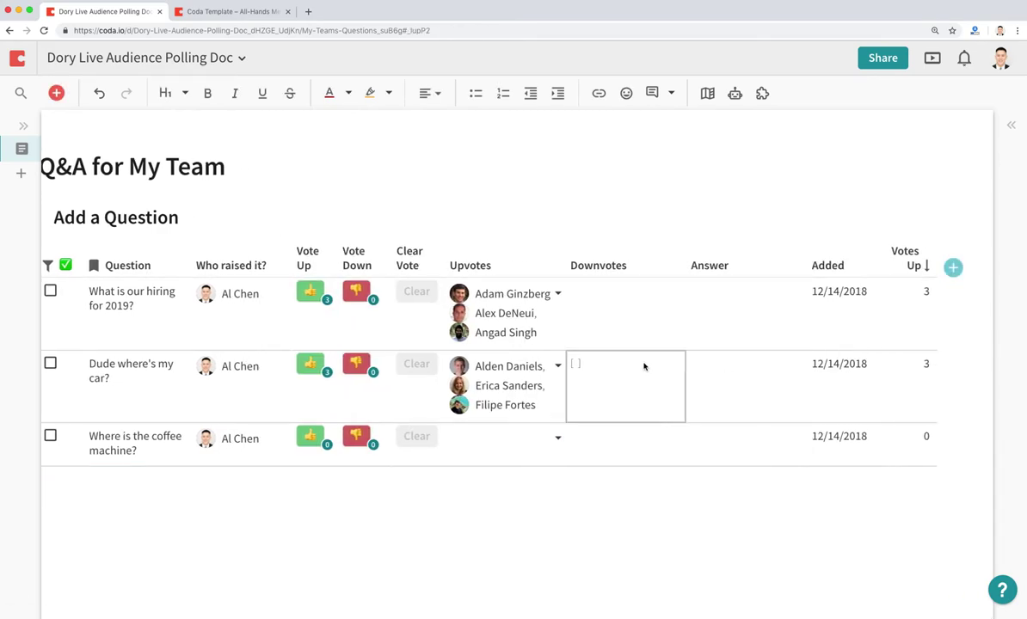
click(314, 319)
scroll(344, 361, left, 2)
click(184, 314)
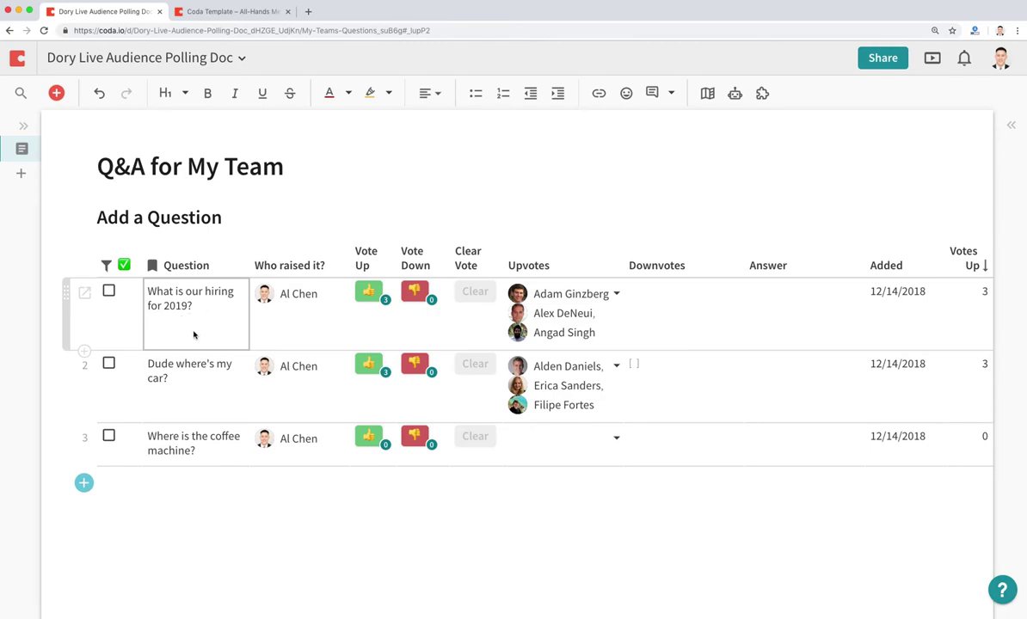
click(203, 389)
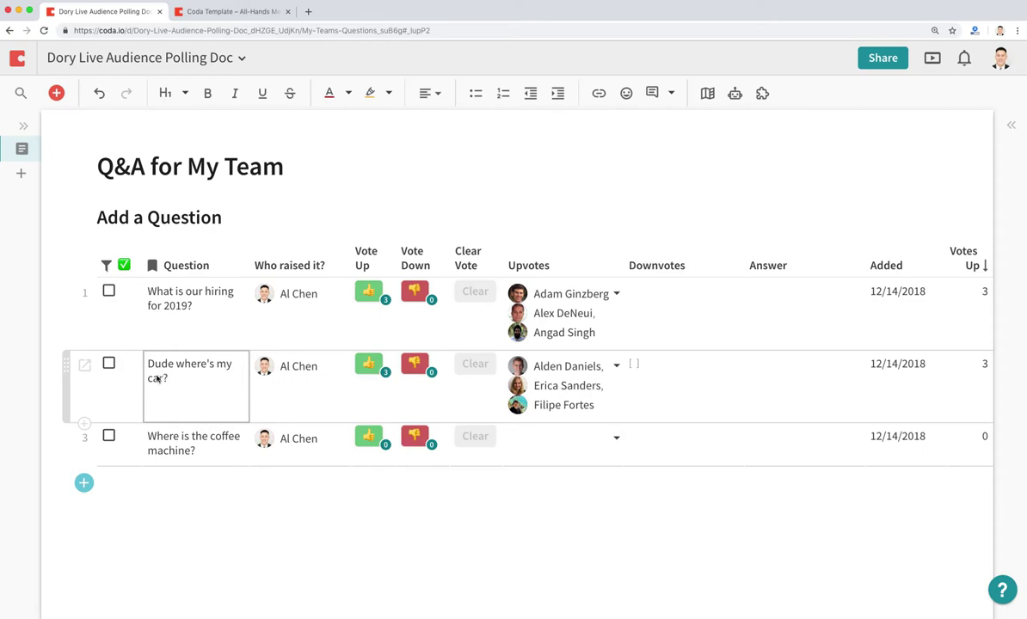
Hide the Votes Up column from the table again.
click(856, 297)
click(889, 327)
scroll(910, 331, right, 2)
click(917, 284)
click(915, 261)
click(931, 266)
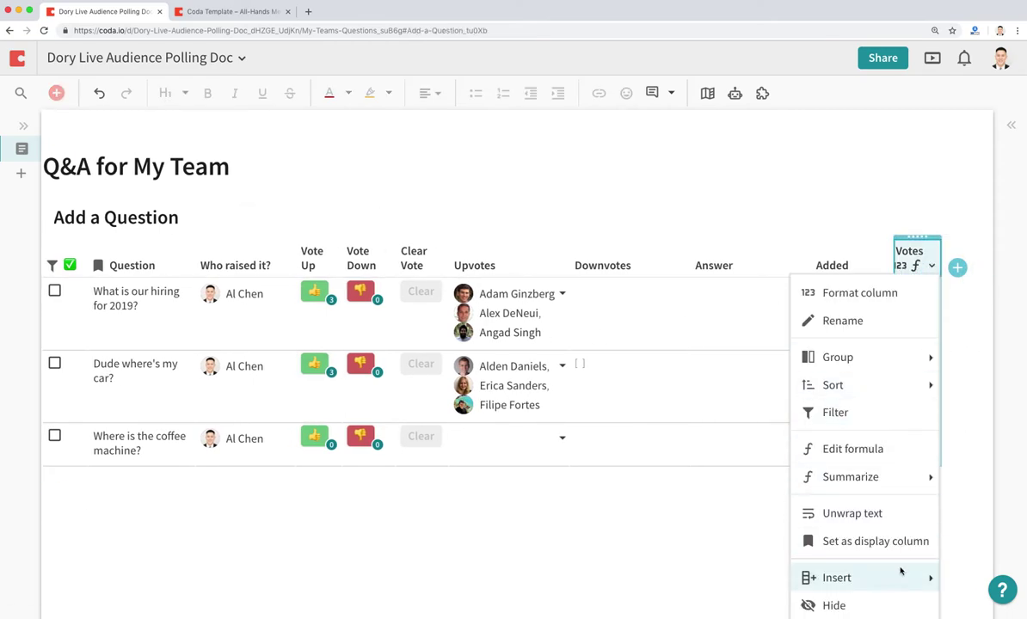
click(896, 604)
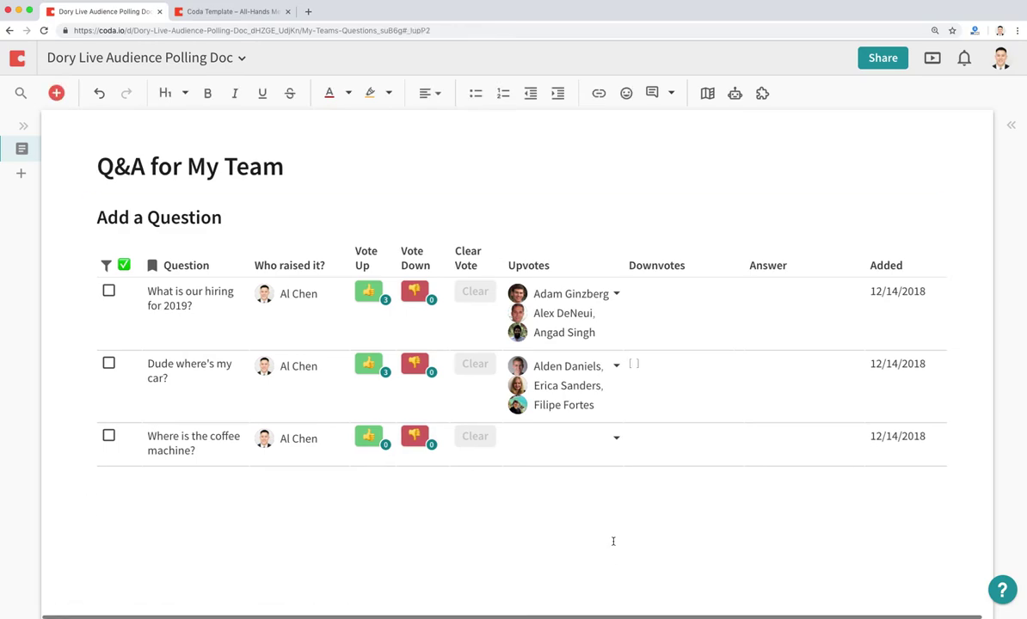
Vote up "Dude where's my car?" and vote down both the 2019 hiring and coffee machine questions.
click(367, 368)
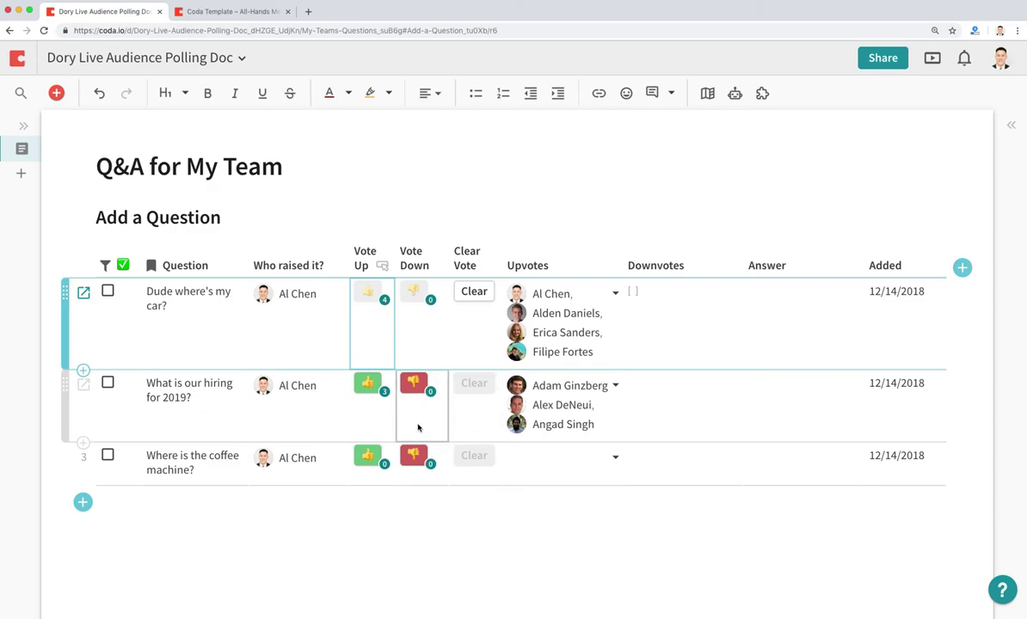
click(414, 384)
click(414, 457)
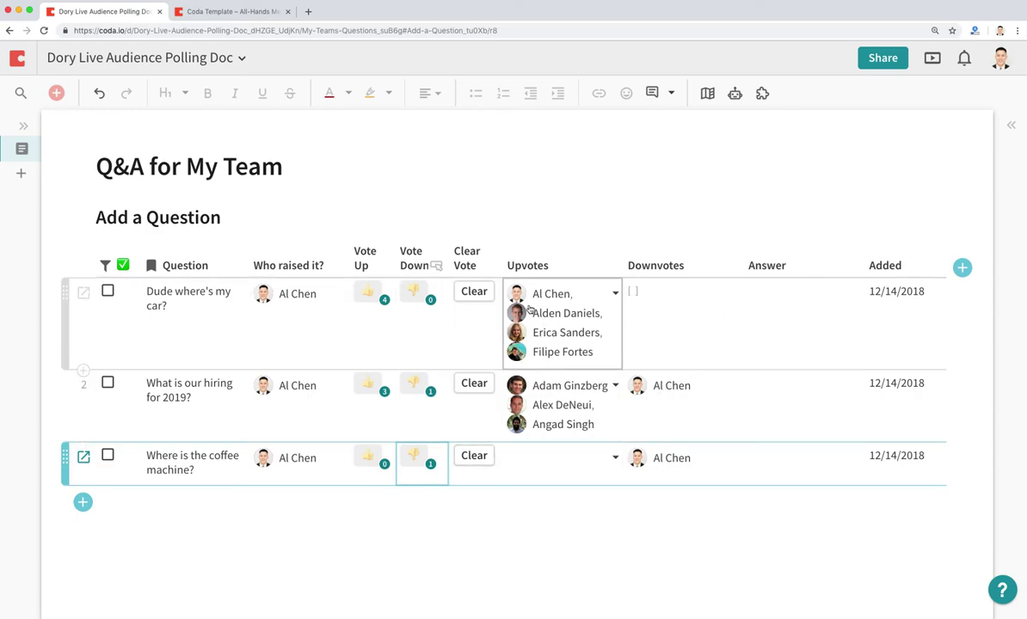
Mark the "Dude where's my car?" question as done.
mouse_move(599, 294)
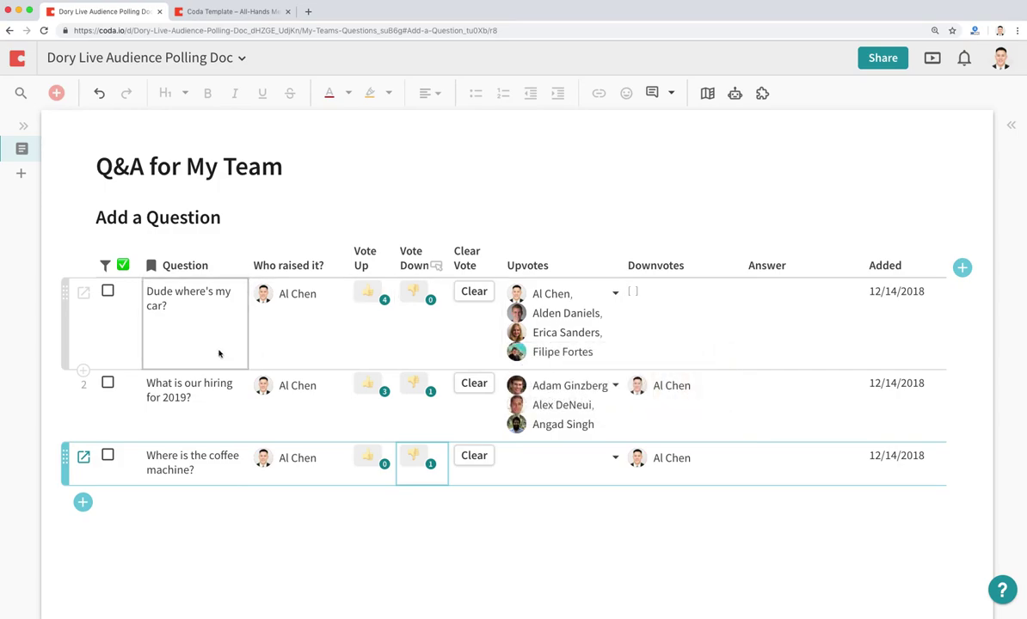
click(108, 291)
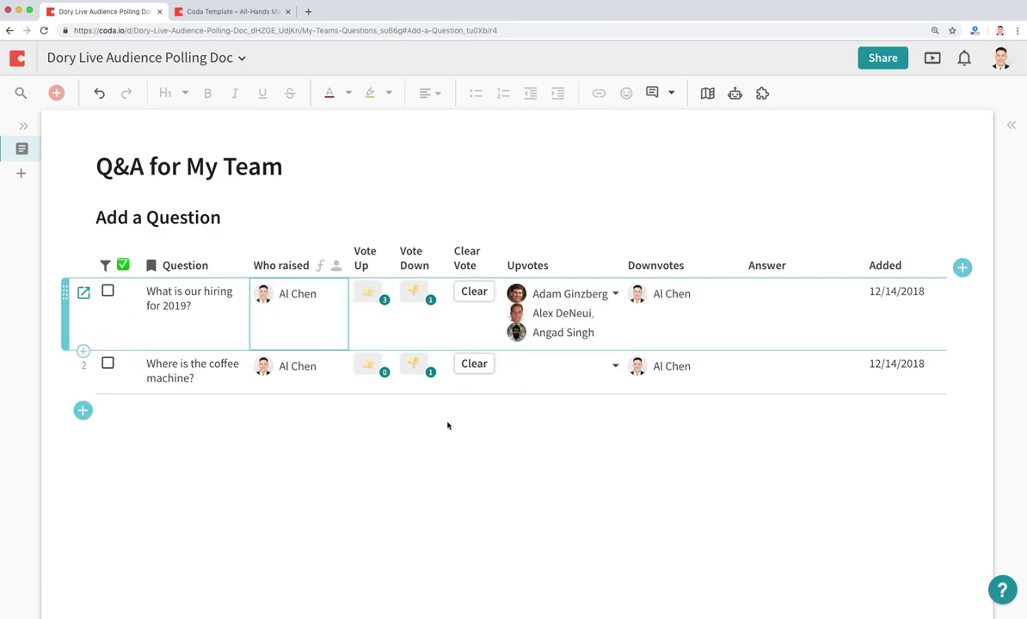
Delete the table's [✅]=false filter and uncheck the two questions marked as done.
mouse_move(239, 229)
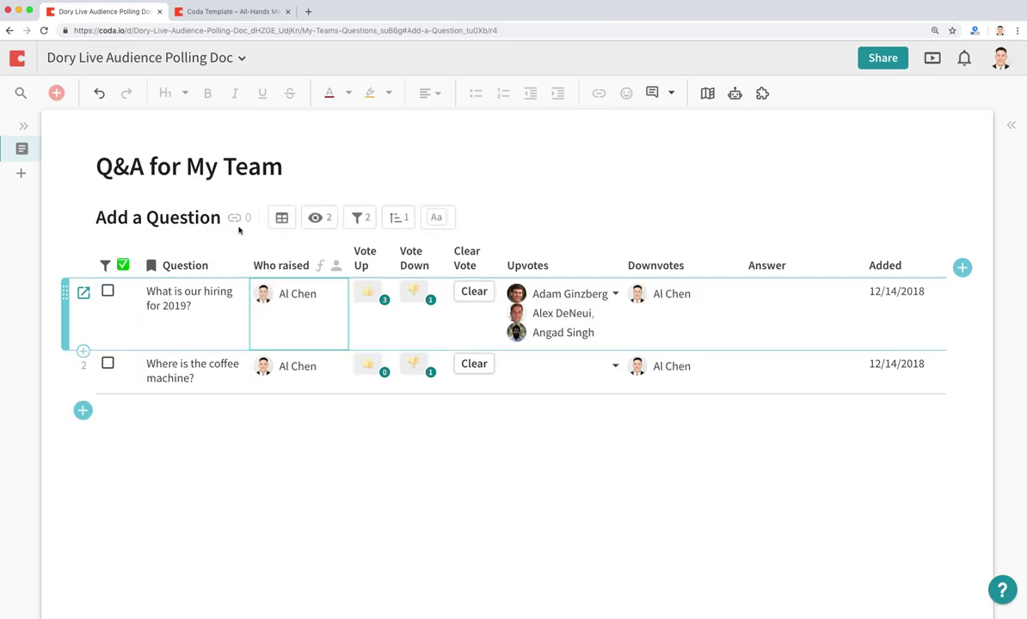
click(356, 219)
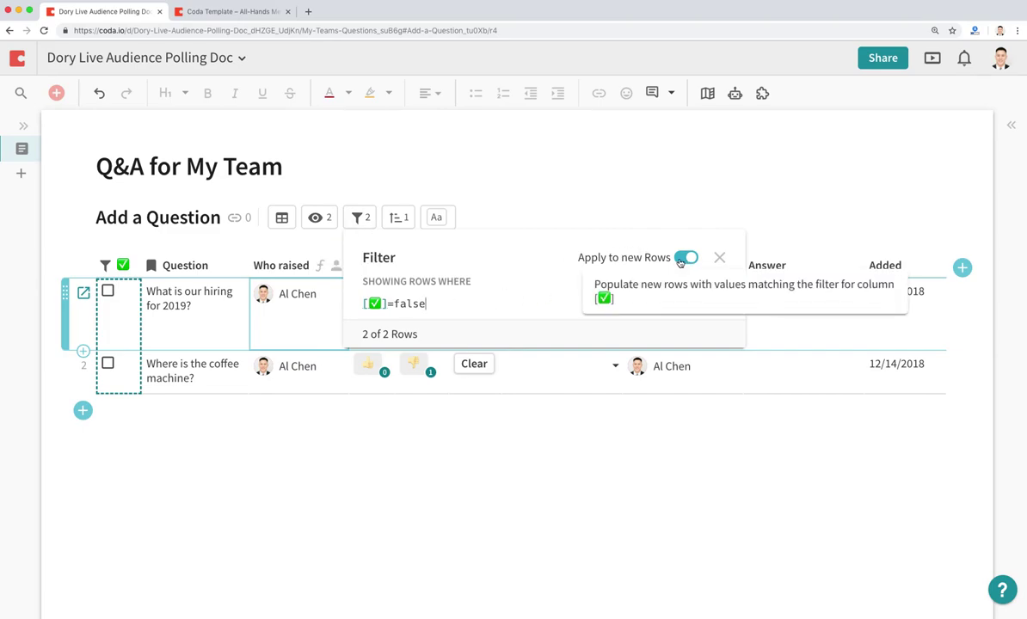
click(715, 302)
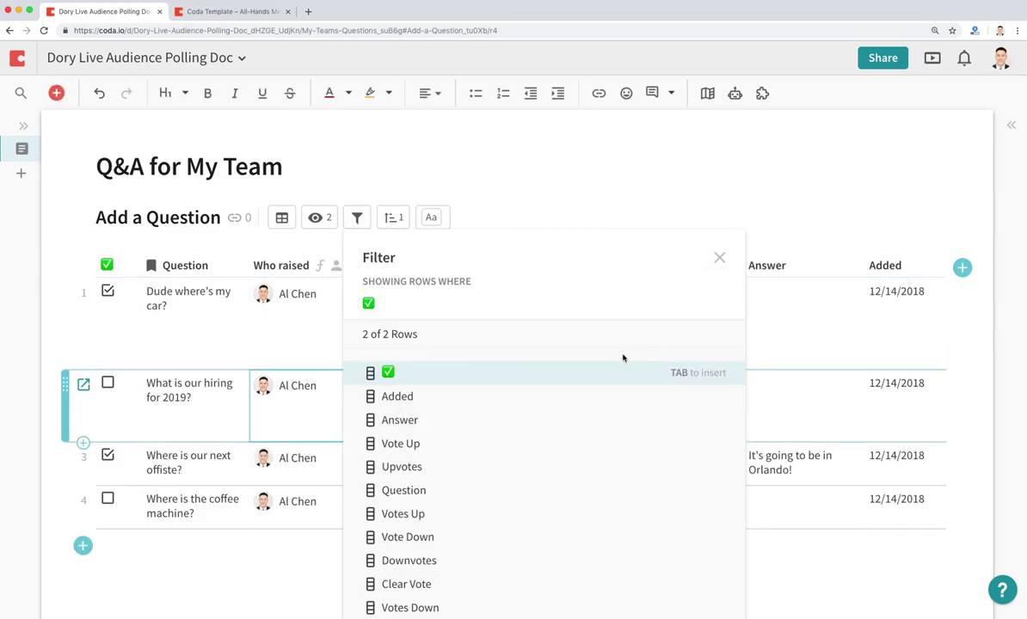
click(108, 456)
click(107, 290)
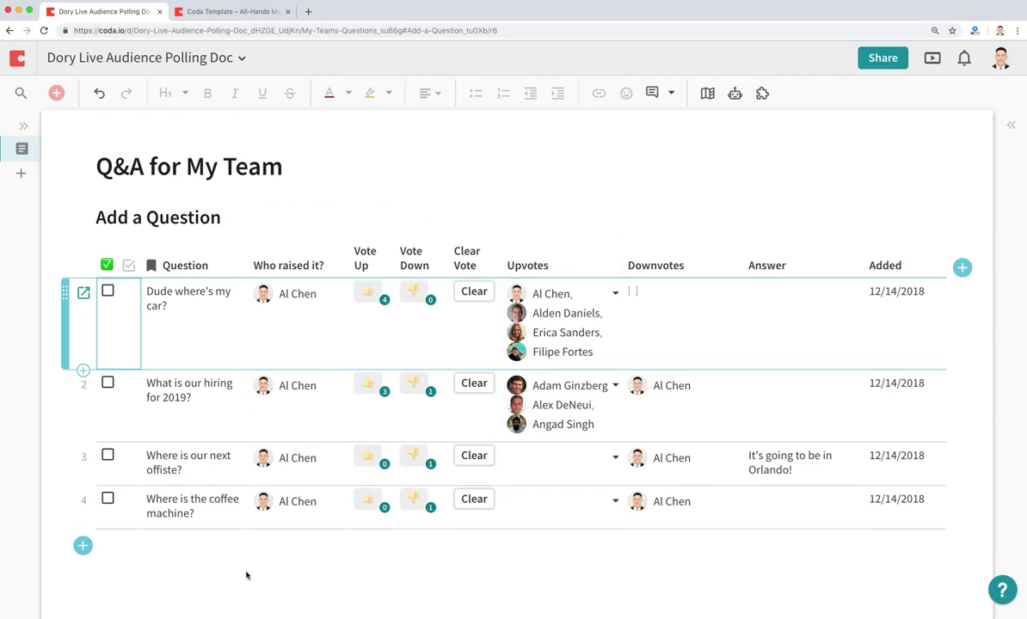
click(179, 564)
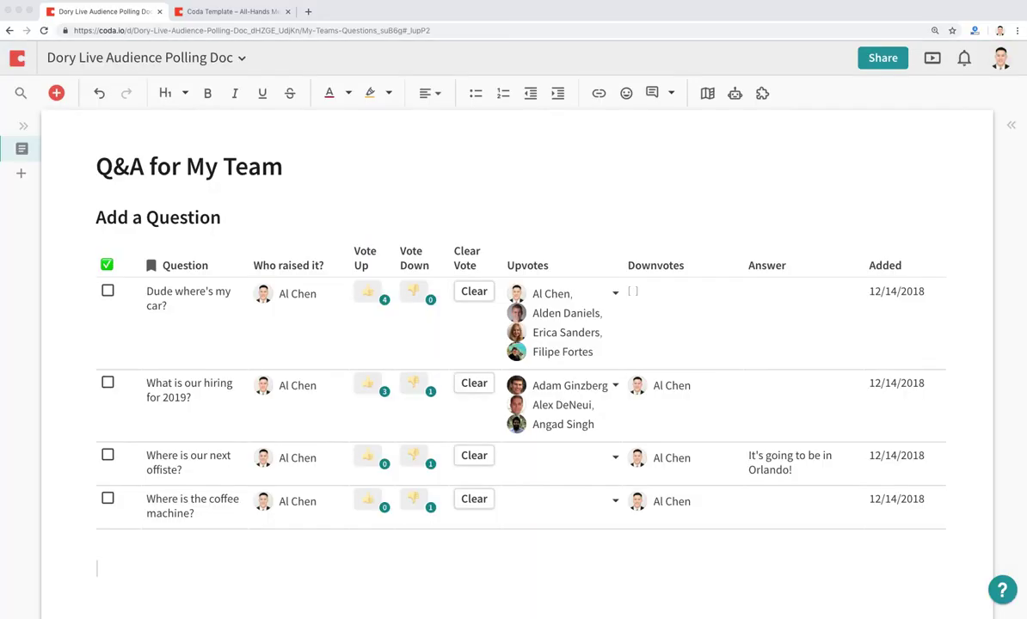
Preview the doc in the browser's iPhone device emulation and reload the page to get the mobile layout.
key(super+shift+m)
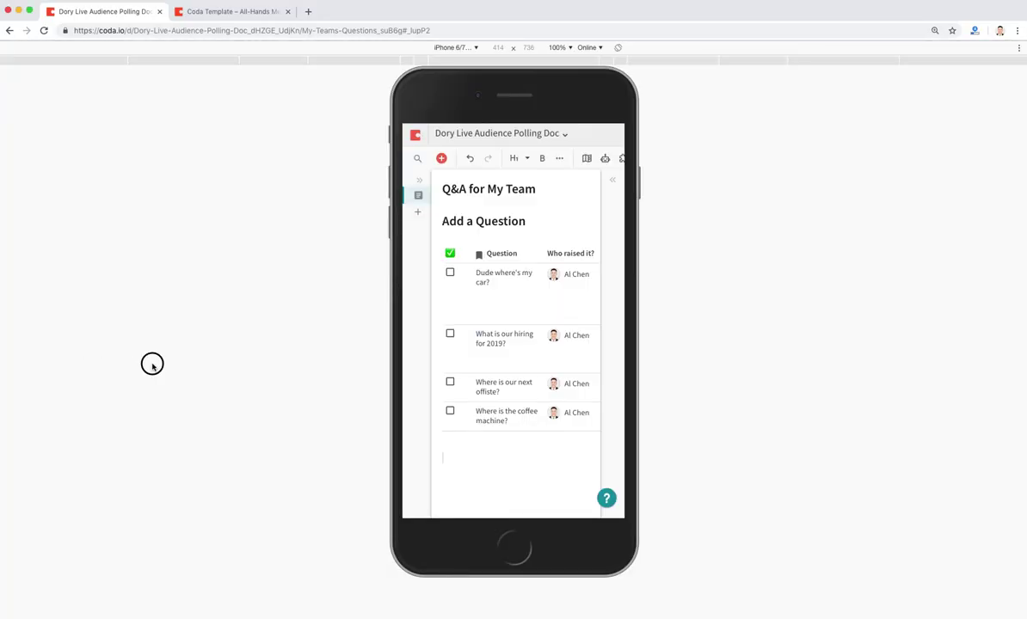
key(super+t)
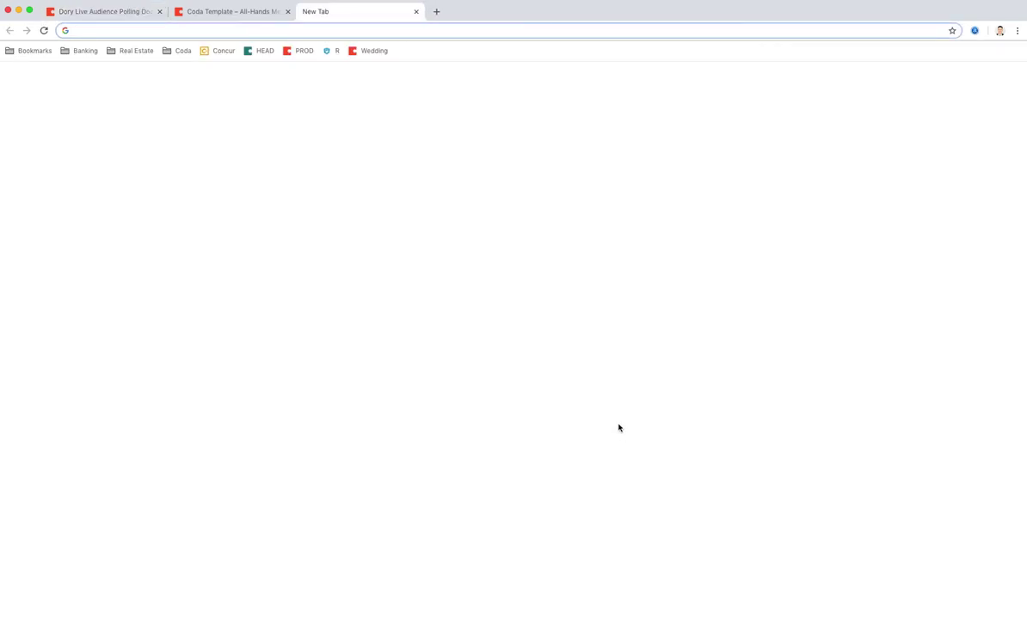
key(super+w)
key(super+r)
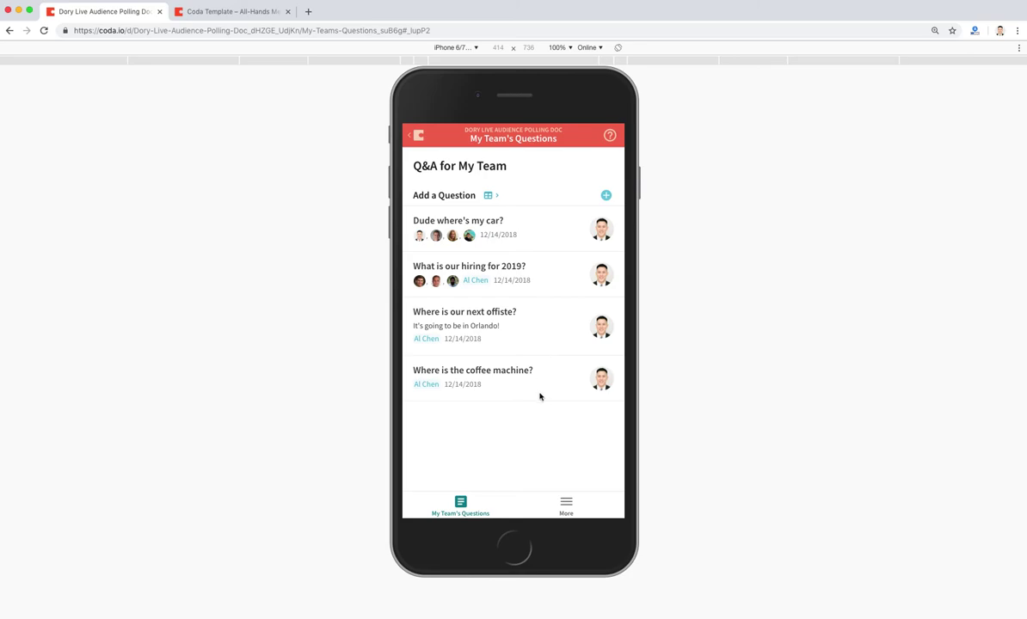
click(559, 47)
click(568, 89)
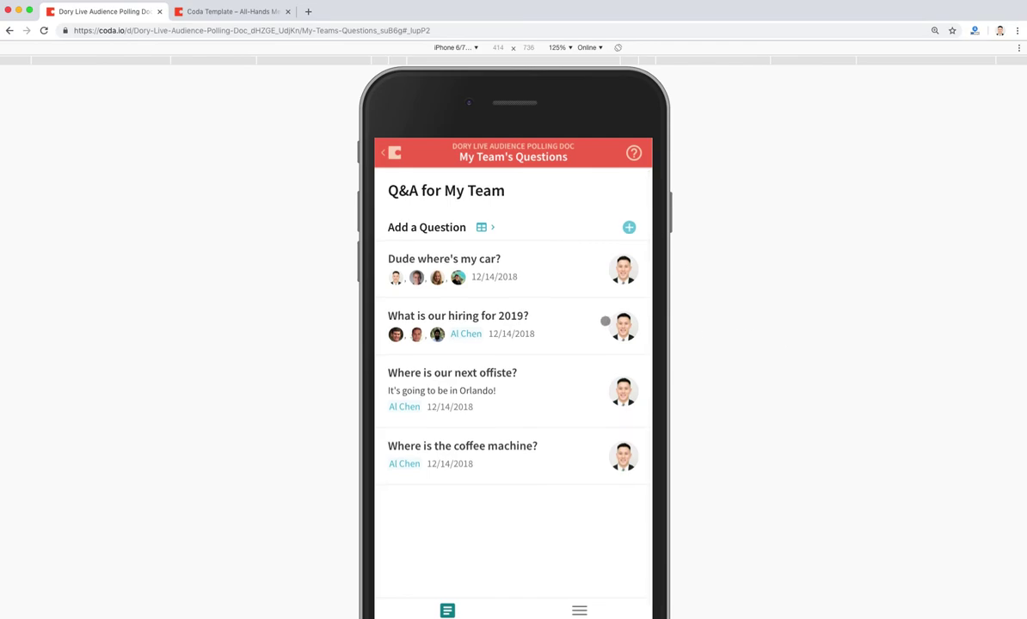
click(559, 48)
click(557, 78)
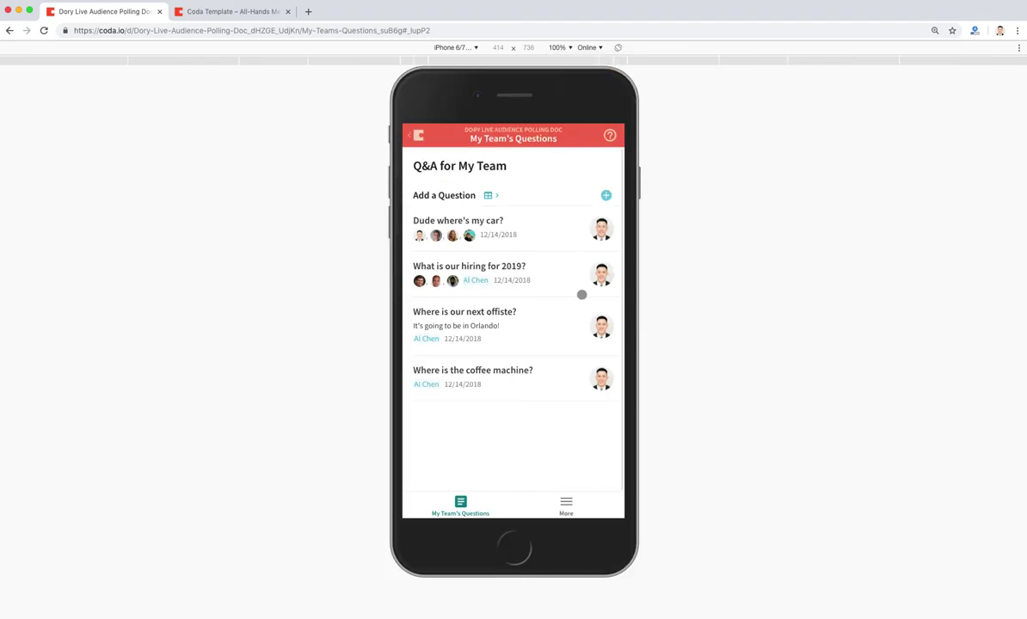
View the doc's section list in the mobile layout and return to the My Team's Questions section.
click(565, 505)
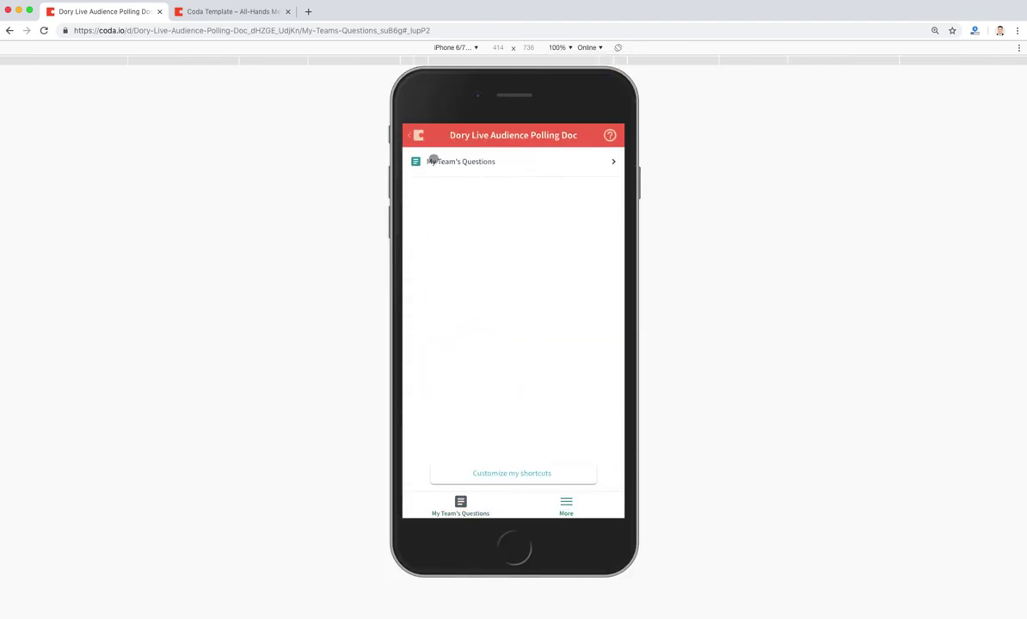
click(463, 501)
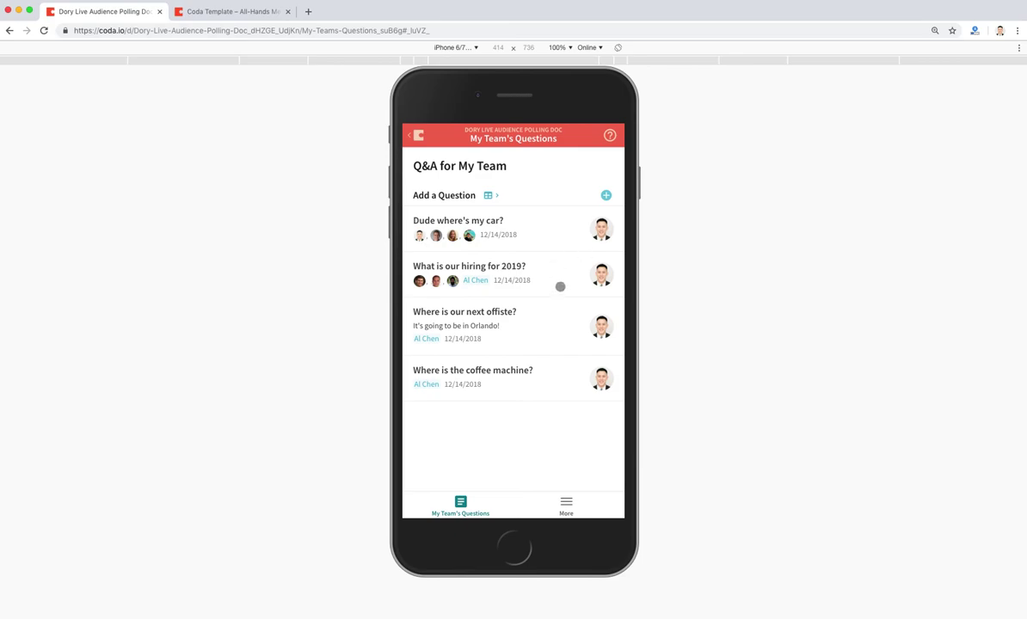
Reveal the row actions of the "Dude where's my car?" question in the mobile layout and clear the vote on it.
click(434, 235)
drag(434, 235, 599, 238)
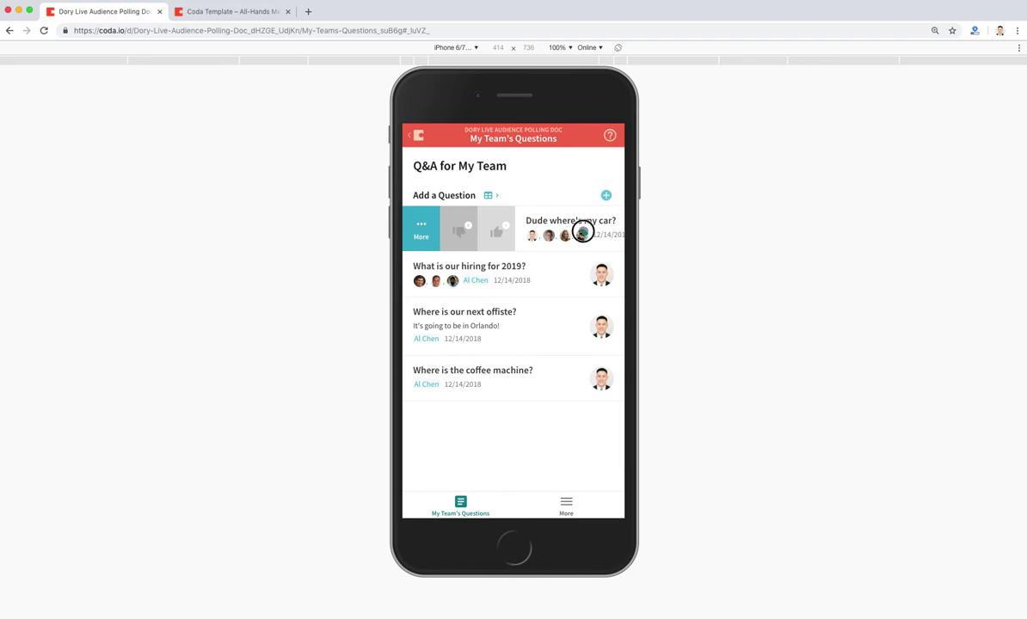
click(538, 216)
drag(410, 262, 458, 272)
drag(399, 220, 569, 234)
click(421, 227)
click(438, 362)
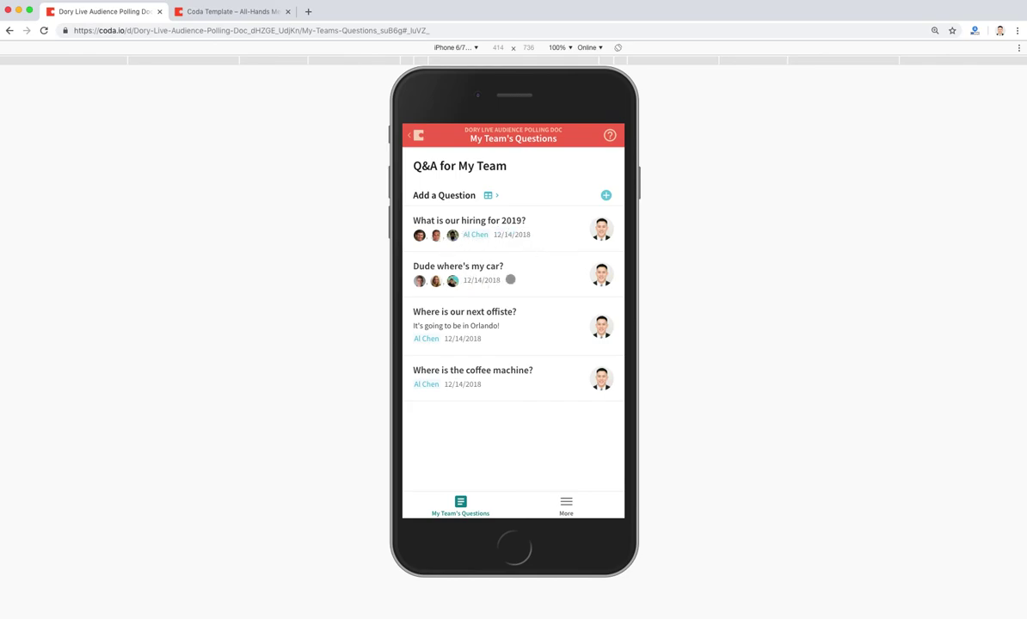
Vote up the "Dude where's my car?" question using its row actions in the mobile layout.
drag(400, 260, 589, 289)
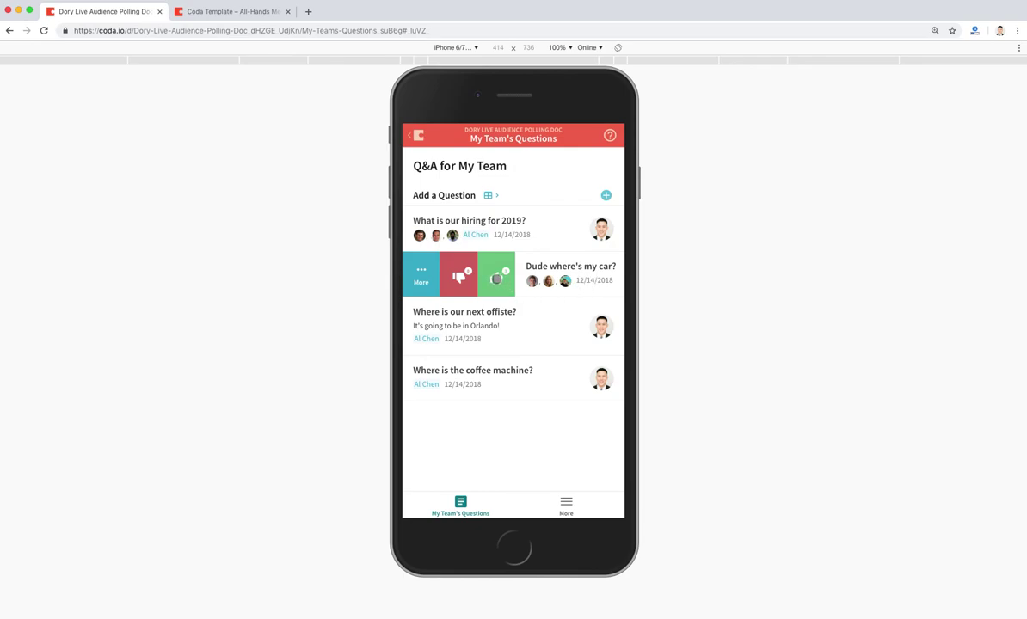
click(496, 277)
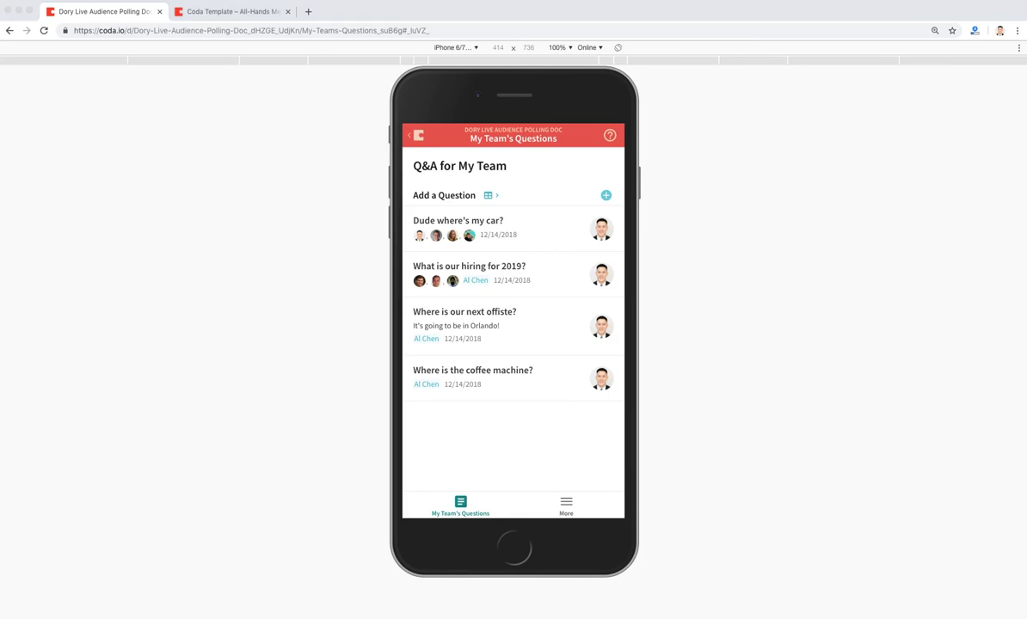
Turn off the iPhone device emulation and reload the page to get the doc's desktop layout.
key(super+shift+m)
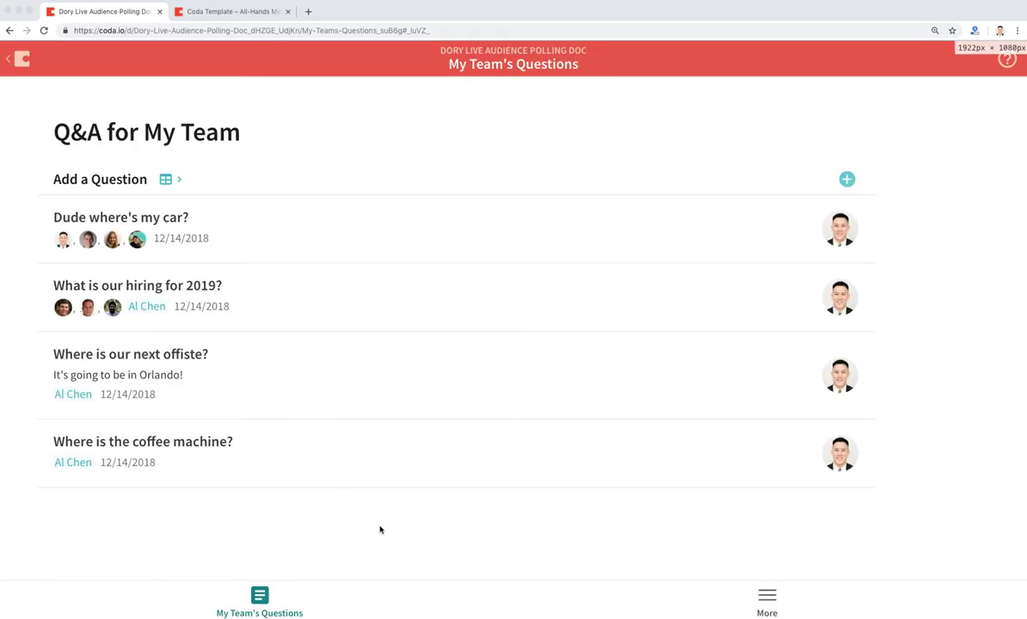
key(super+r)
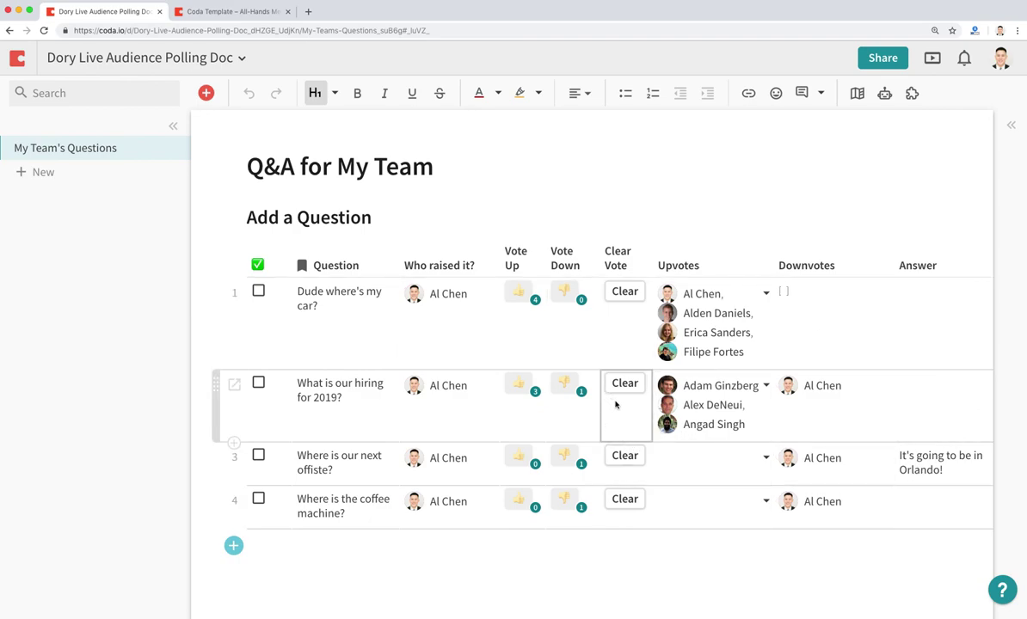
mouse_move(739, 427)
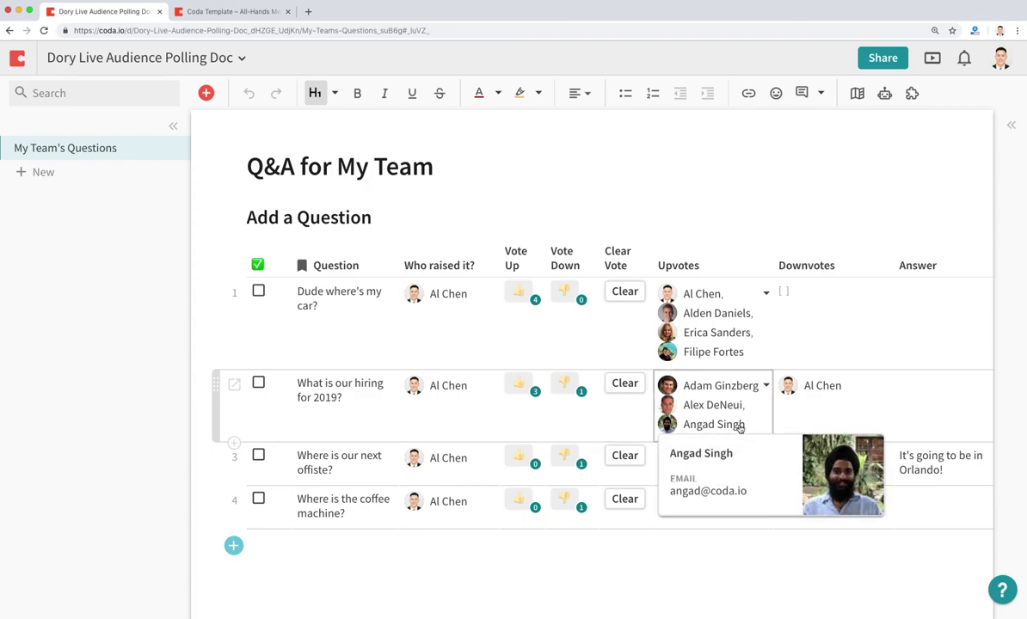